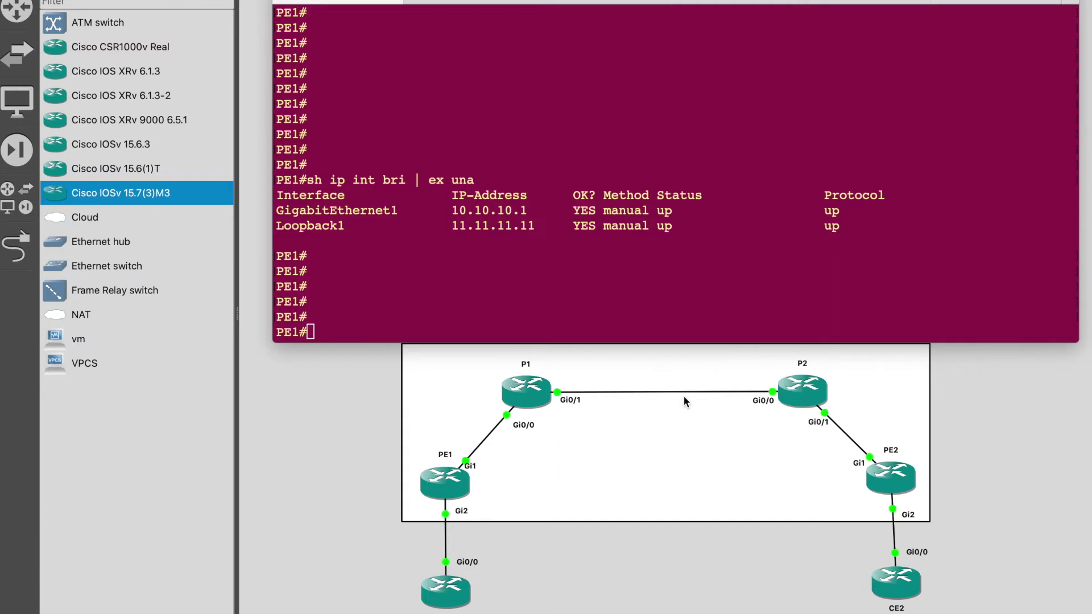
# Show PE1's version details, highlighting IOS XE Software 16.09.01 and the CSR1000V platform.
pyautogui.click(647, 234)
pyautogui.press('Return')
pyautogui.press('Return')
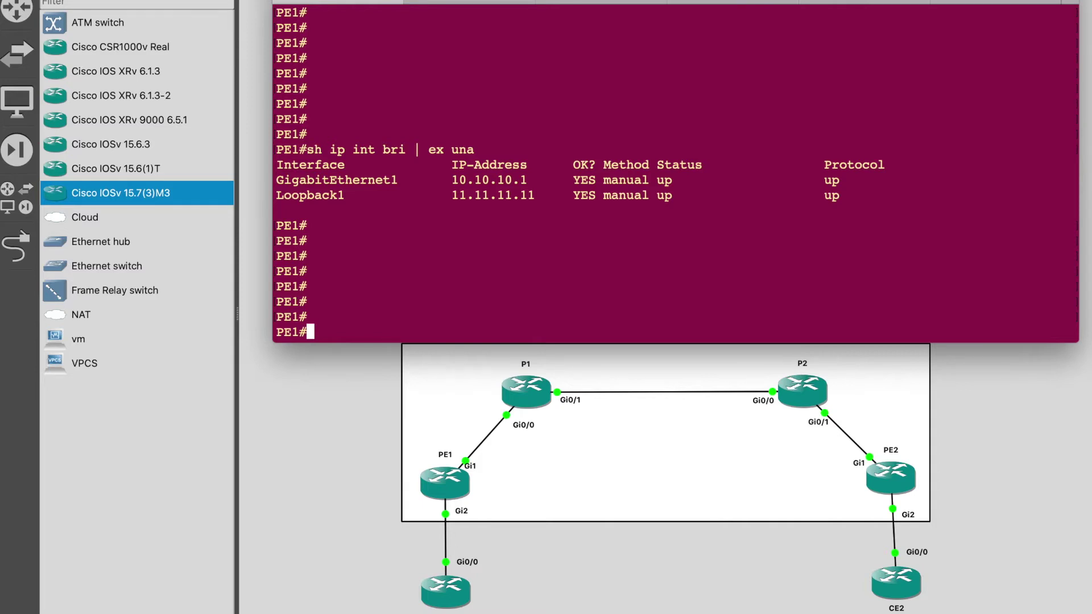
pyautogui.write('sh ver')
pyautogui.press('Return')
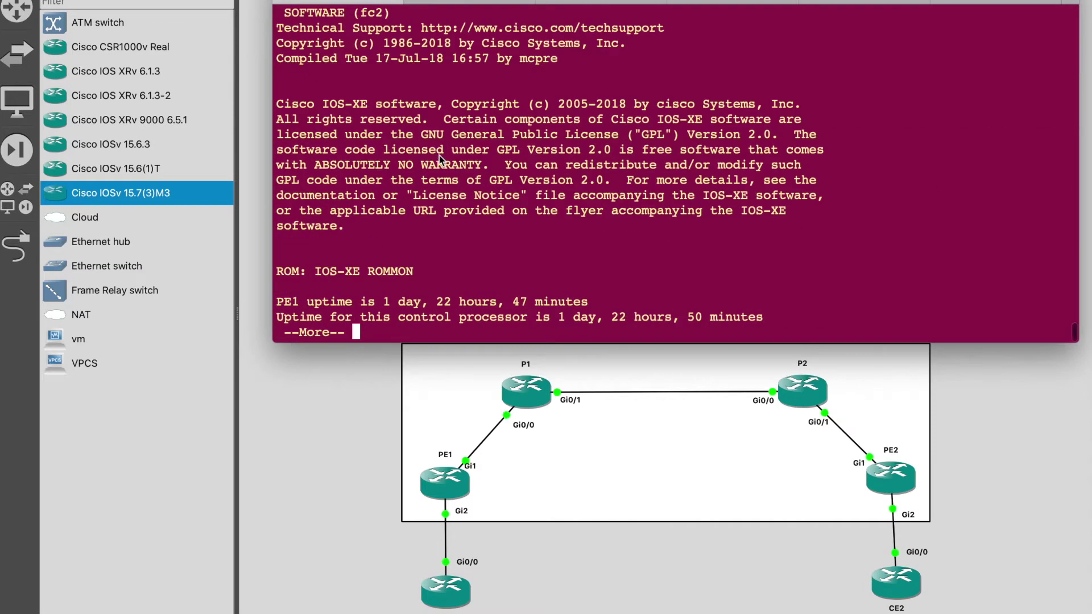
pyautogui.scroll(4, 439, 155)
pyautogui.moveTo(454, 165); pyautogui.dragTo(573, 166)
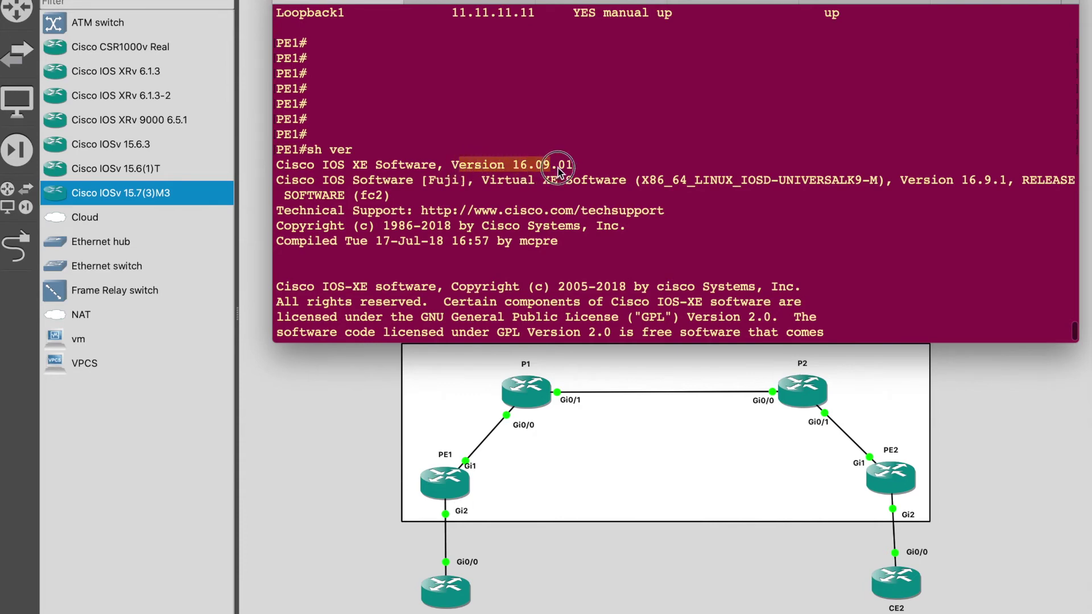
pyautogui.moveTo(323, 166); pyautogui.dragTo(576, 164)
pyautogui.scroll(-4, 561, 226)
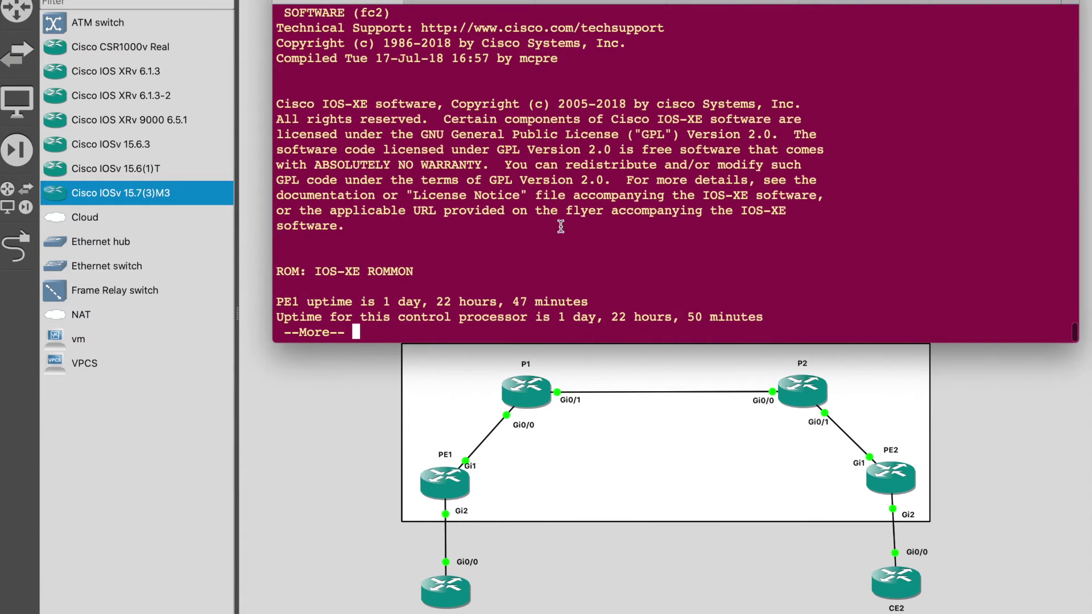
pyautogui.press('space')
pyautogui.press('space')
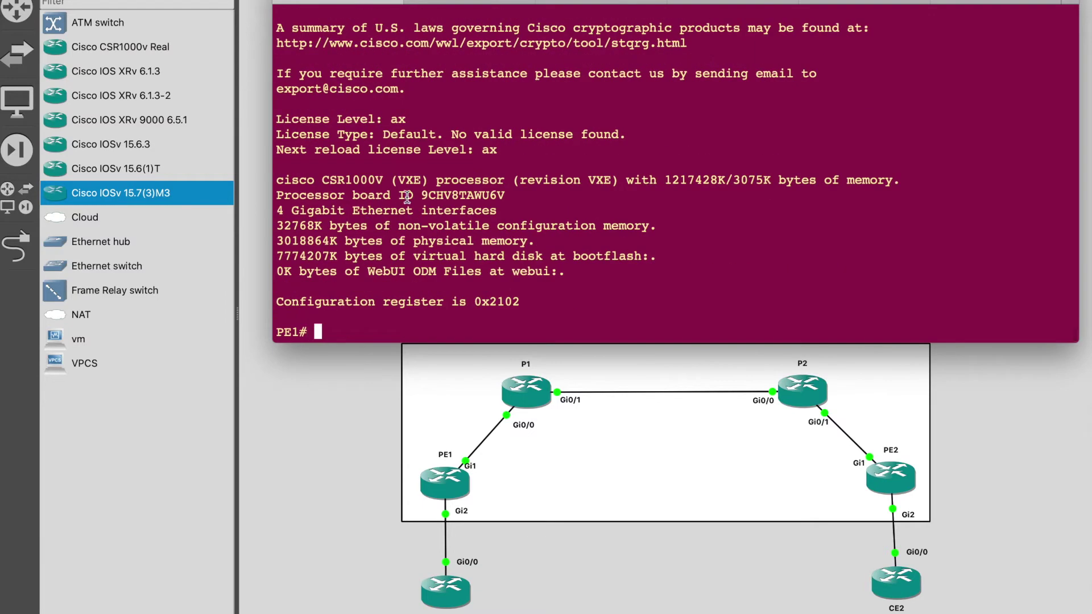
pyautogui.moveTo(322, 182); pyautogui.dragTo(431, 185)
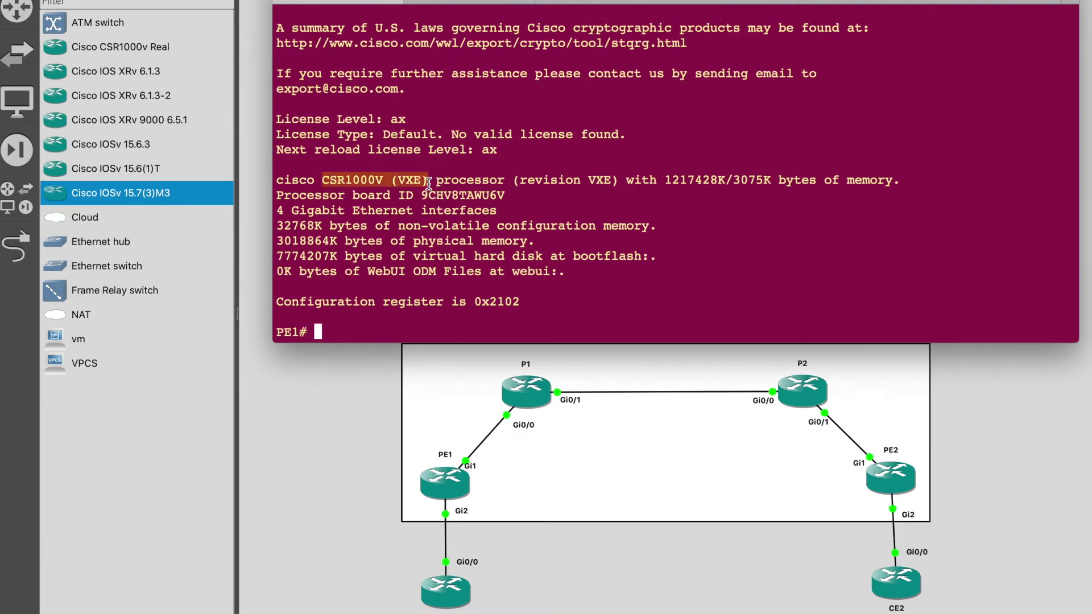
# Run show version on P1 to confirm Cisco IOSv 15.7(3)M3, then return to PE1's console.
pyautogui.click(453, 4)
pyautogui.press('Return')
pyautogui.press('Return')
pyautogui.press('Return')
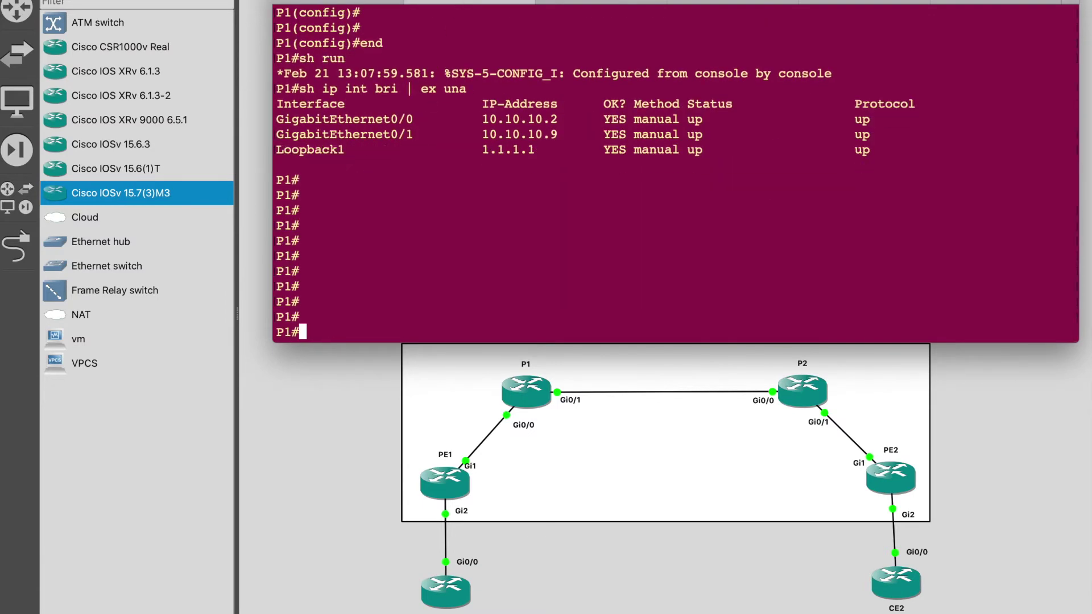
pyautogui.write('sh ver')
pyautogui.press('Tab')
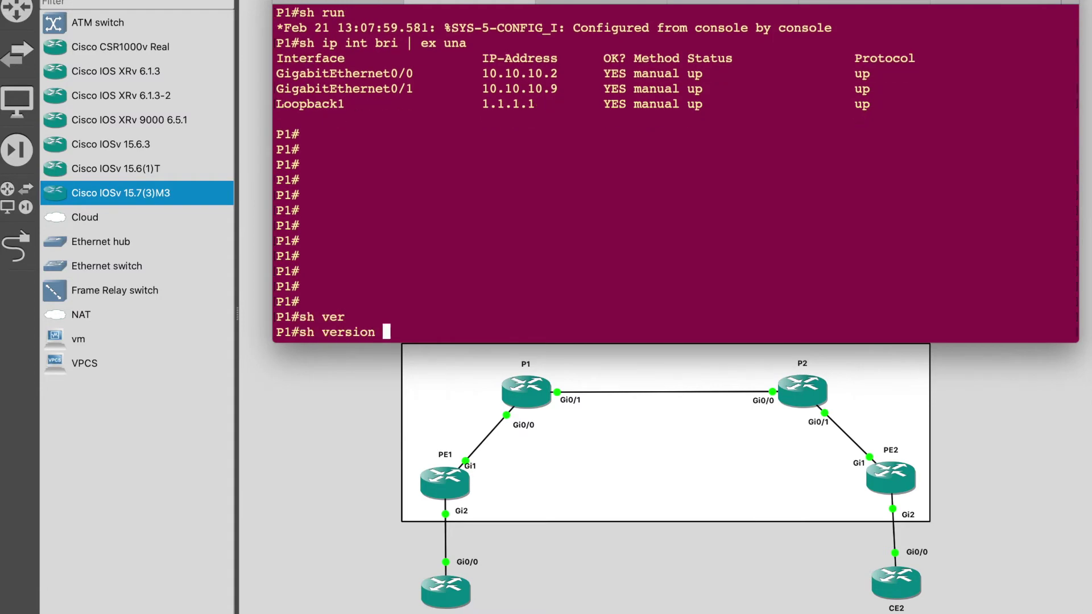
pyautogui.press('Return')
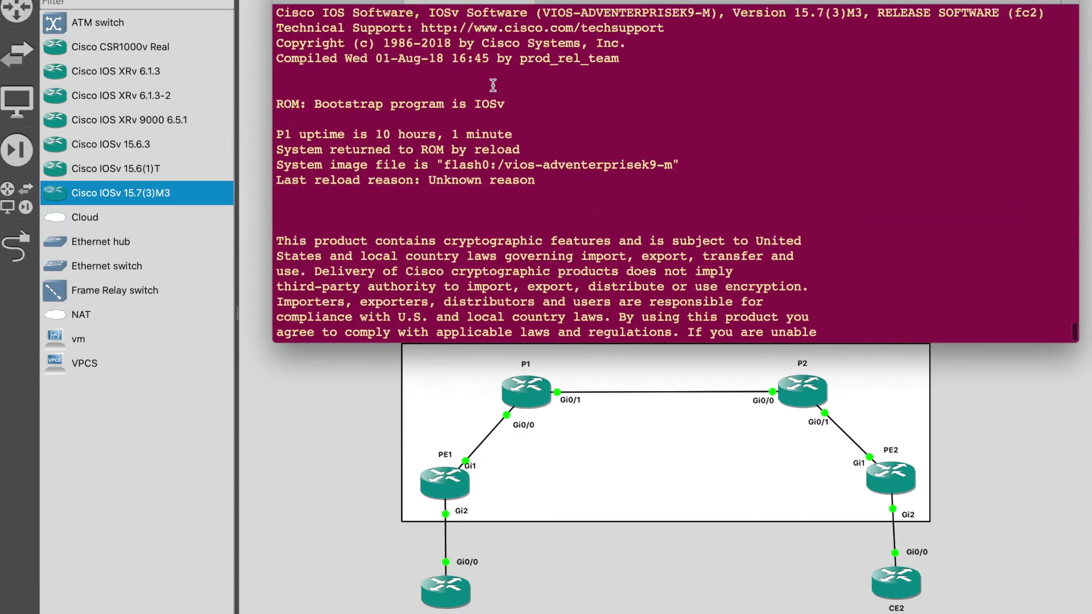
pyautogui.scroll(10, 493, 85)
pyautogui.scroll(-5, 493, 85)
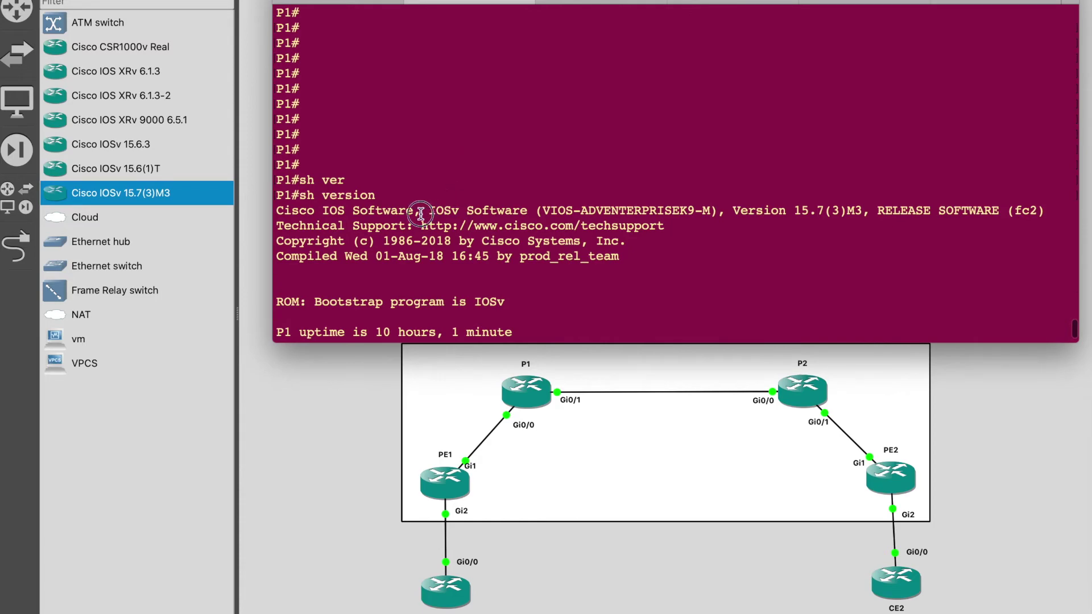
pyautogui.moveTo(421, 214); pyautogui.dragTo(642, 214)
pyautogui.scroll(-5, 640, 214)
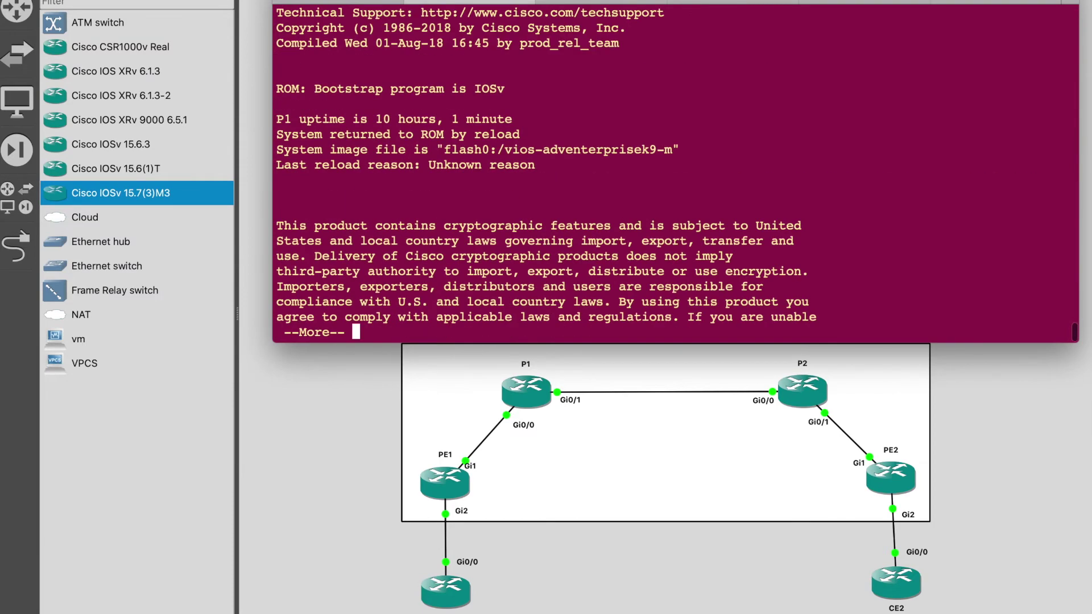
pyautogui.press('space')
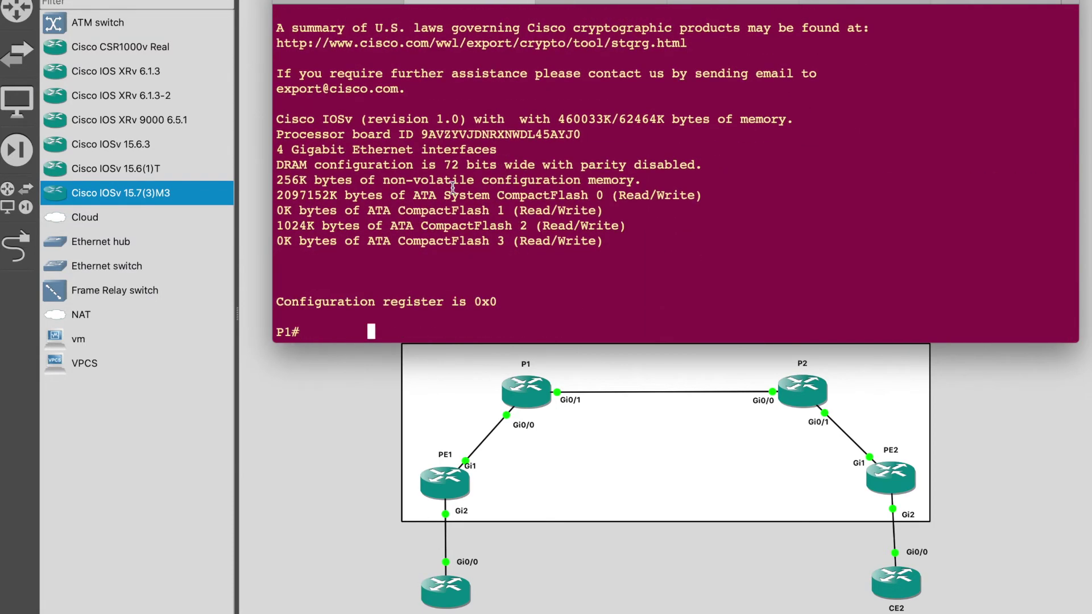
pyautogui.moveTo(352, 120); pyautogui.dragTo(276, 121)
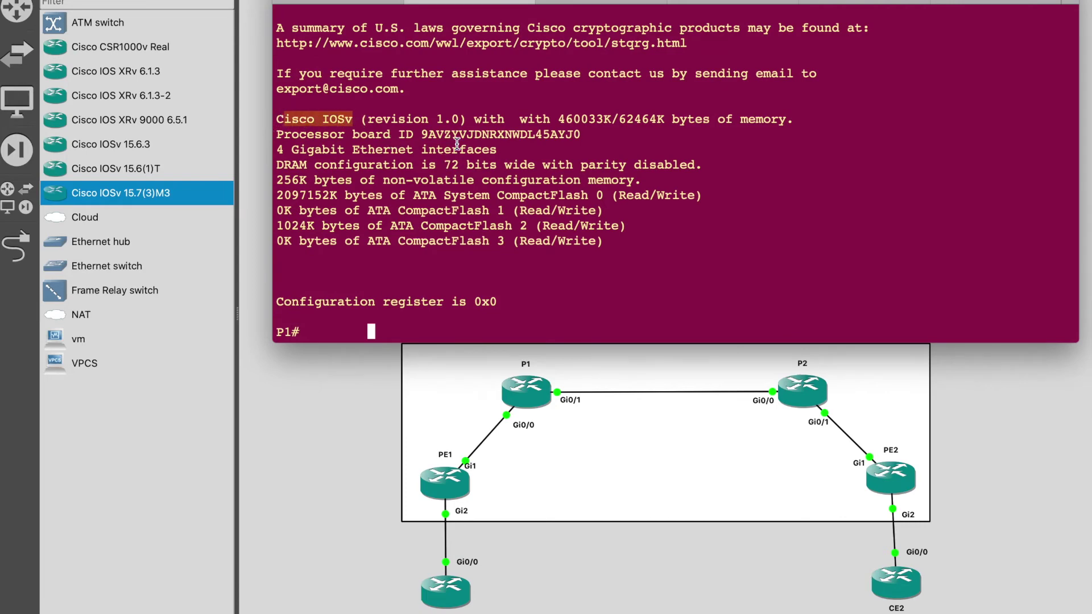
pyautogui.click(527, 145)
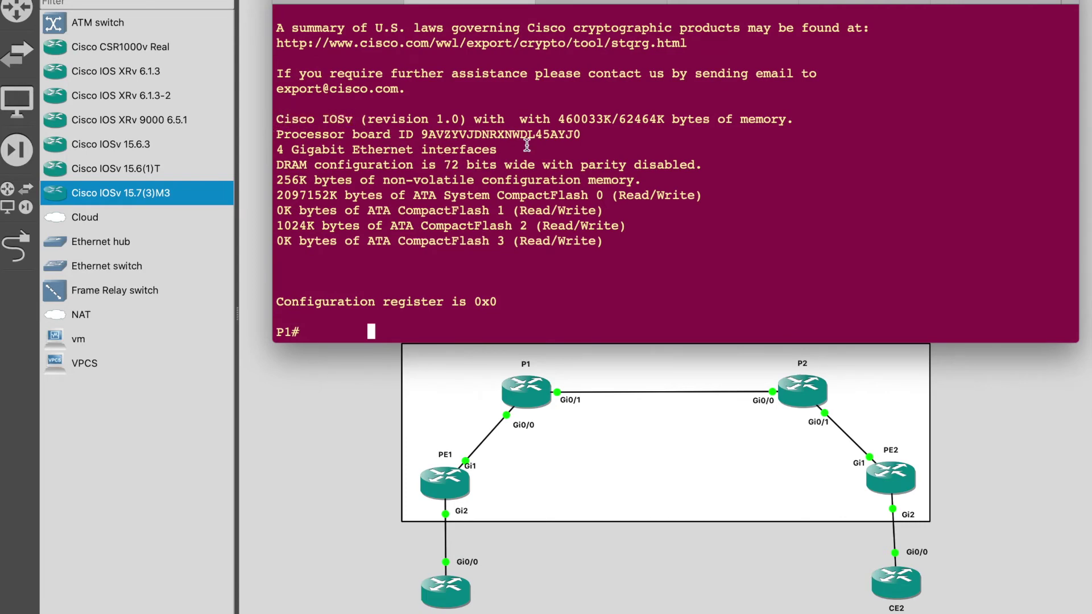
pyautogui.click(361, 2)
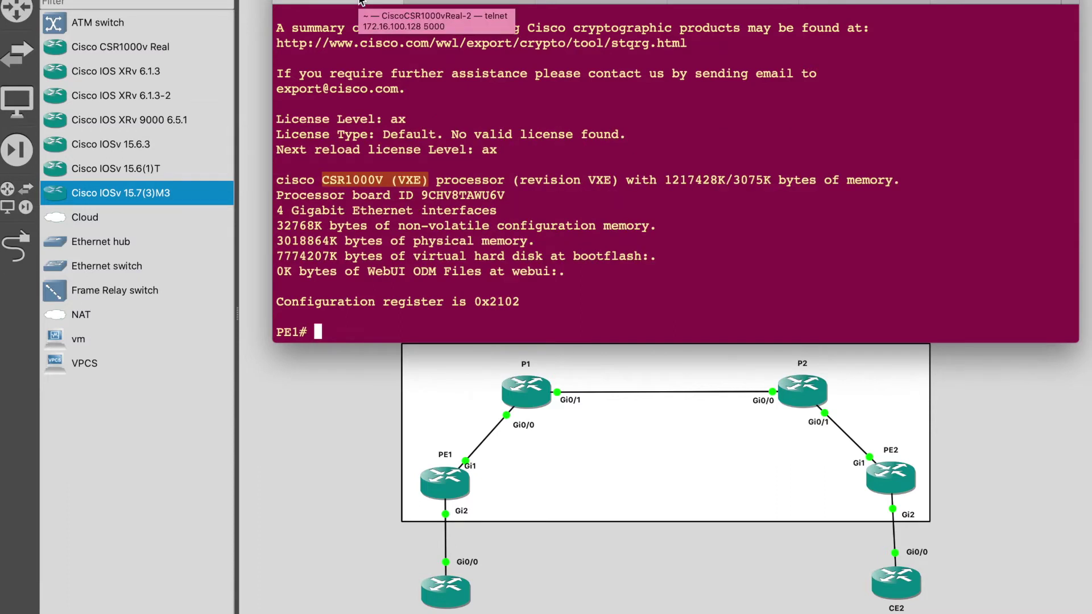
# List PE1's addressed interfaces with 'sh ip int bri | ex una', noting Loopback1 11.11.11.11.
pyautogui.press('Return')
pyautogui.press('Return')
pyautogui.press('Return')
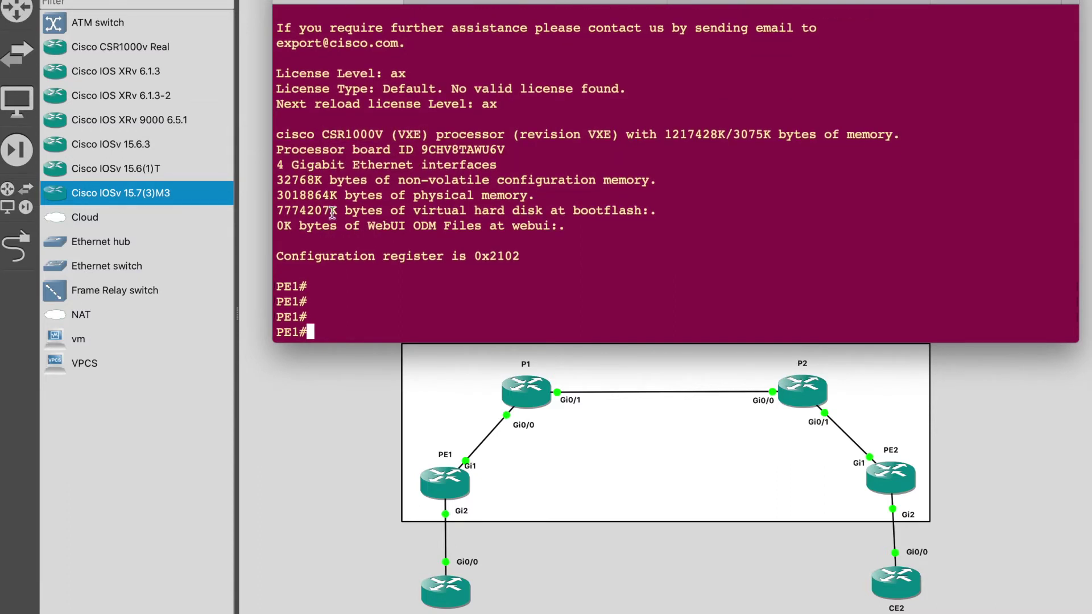
pyautogui.write('sh ip int bri ')
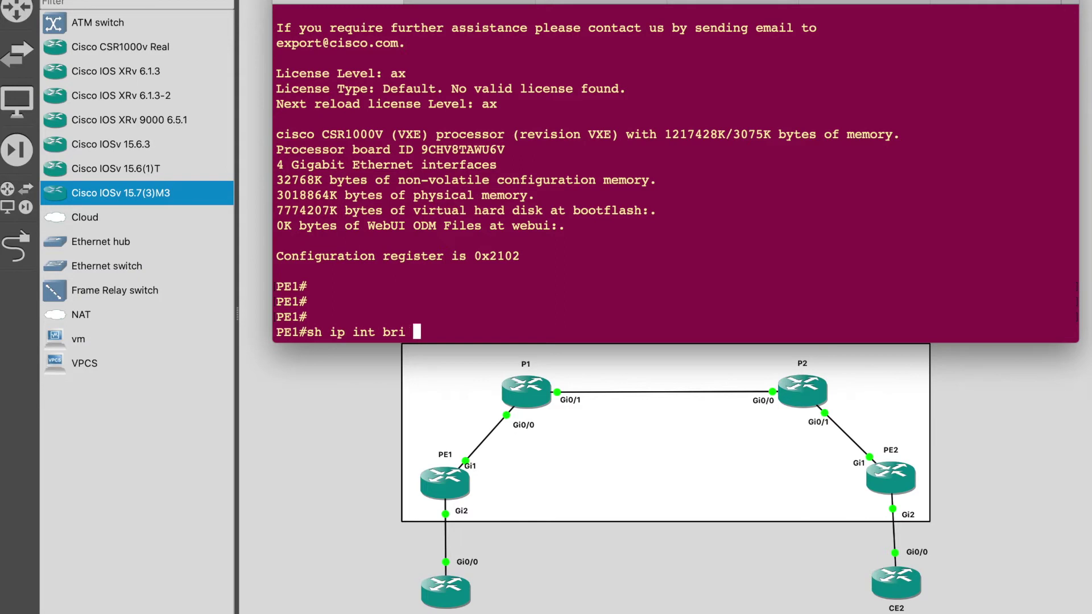
pyautogui.write('| ex una')
pyautogui.press('Return')
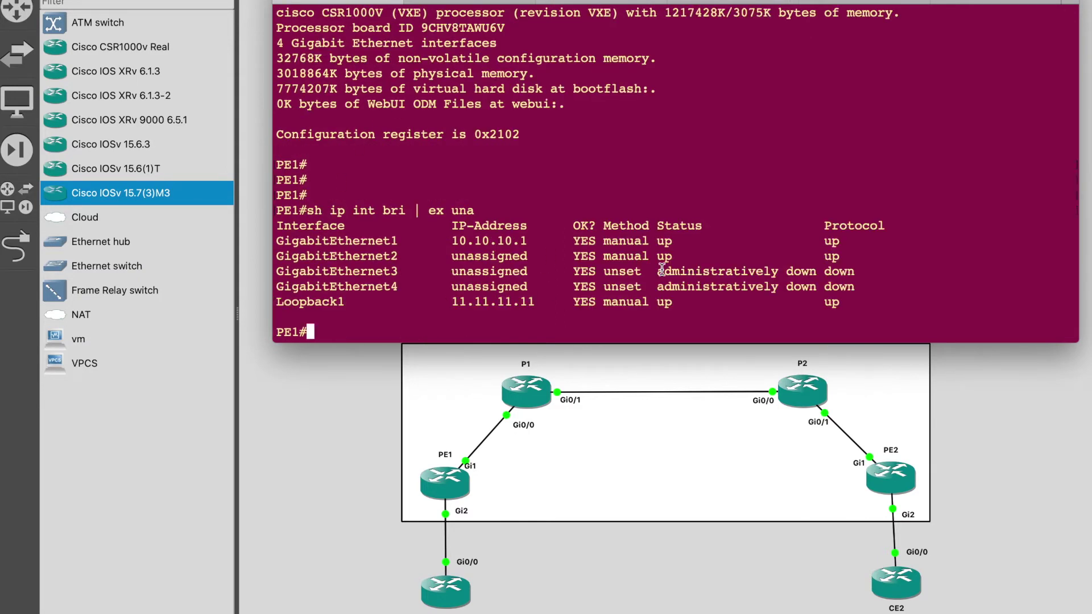
pyautogui.press('Up')
pyautogui.press('Return')
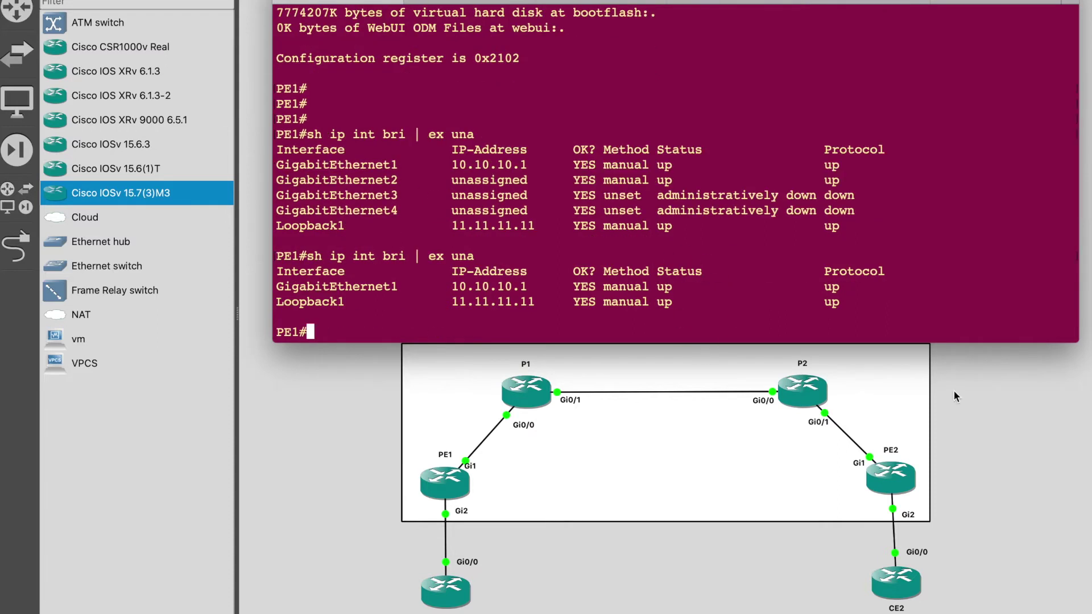
pyautogui.tripleClick(350, 287)
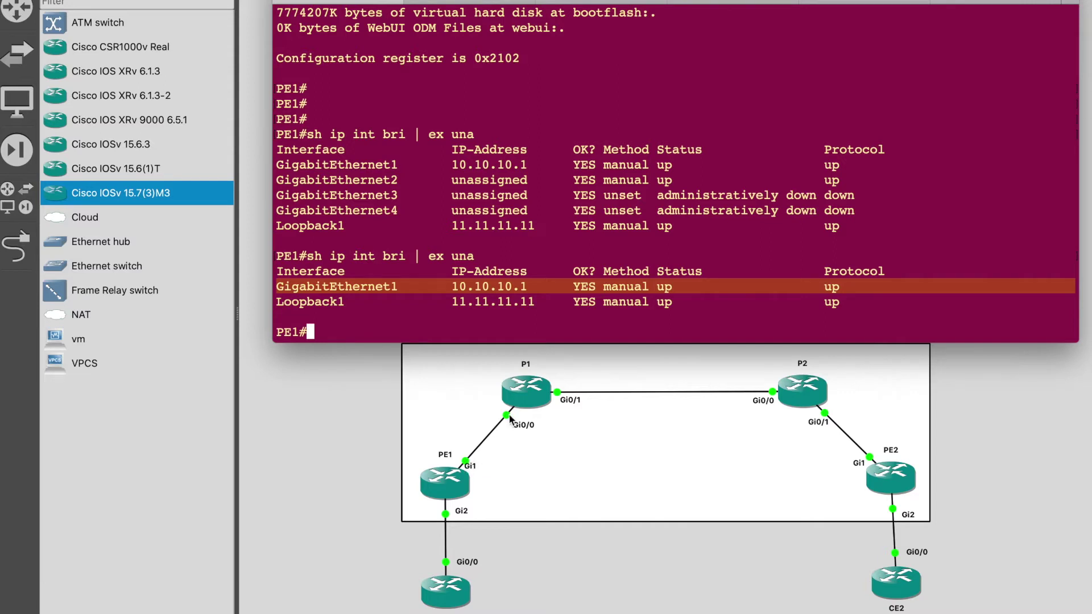
pyautogui.doubleClick(490, 302)
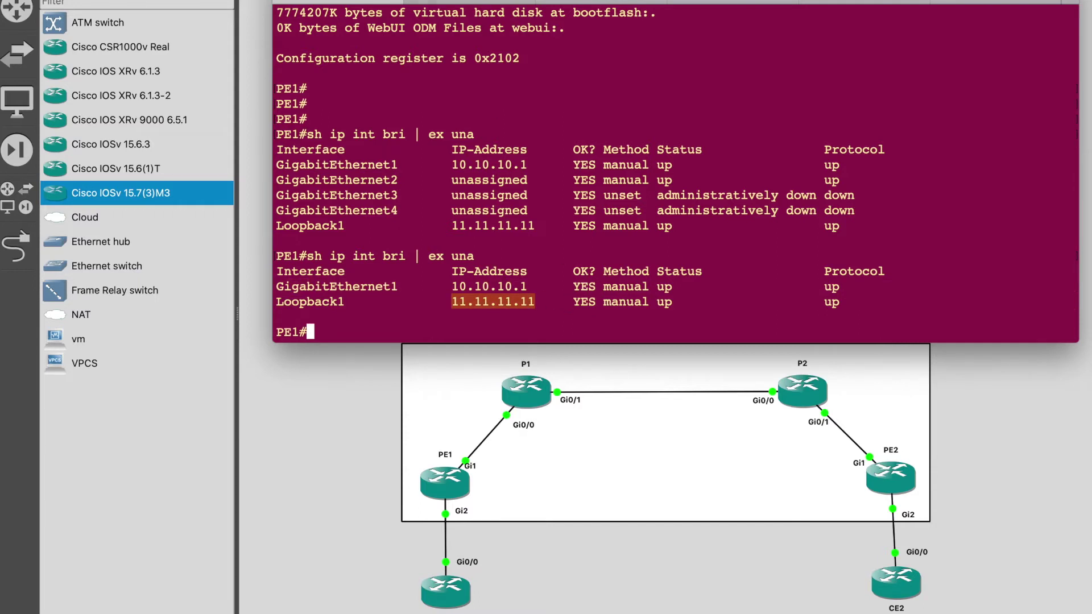
# List P1's addressed interfaces with 'sh ip int bri | ex una'.
pyautogui.click(474, 2)
pyautogui.press('Return')
pyautogui.press('Return')
pyautogui.write('sh')
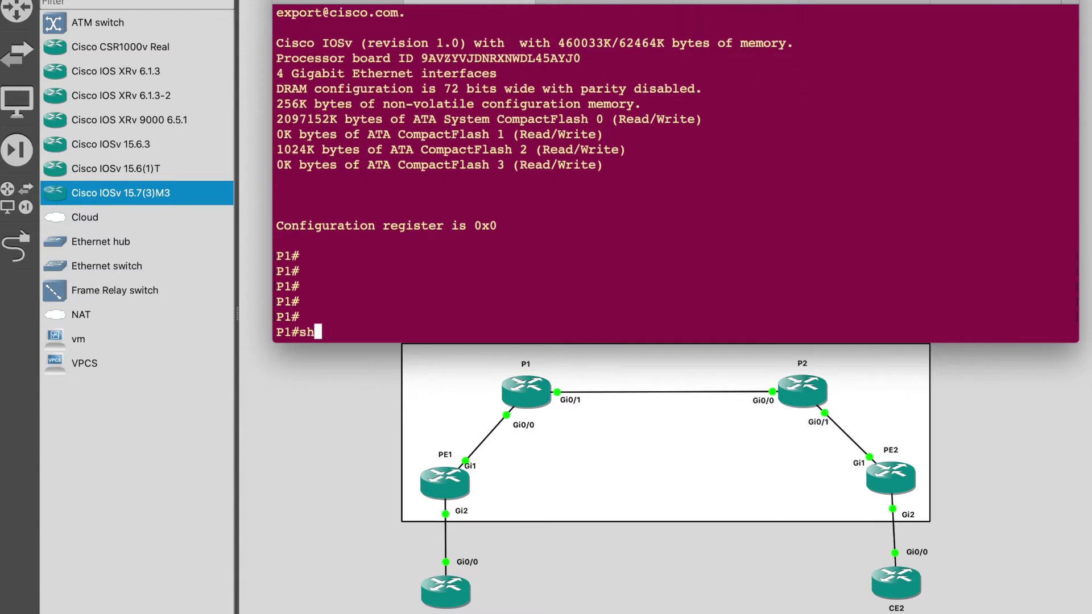
pyautogui.write(' ip int bri | ex una')
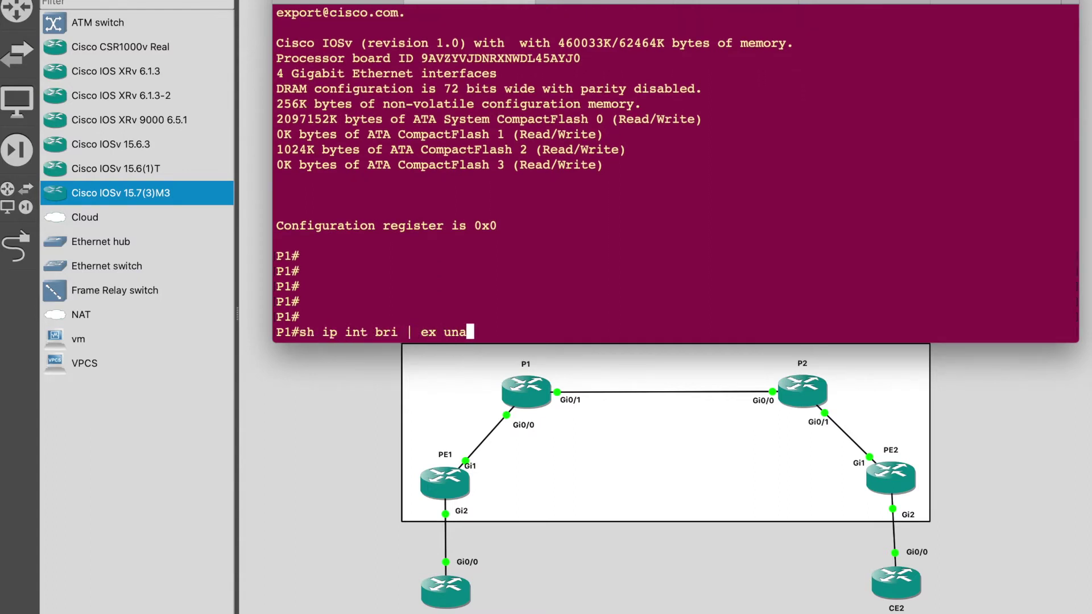
pyautogui.press('Return')
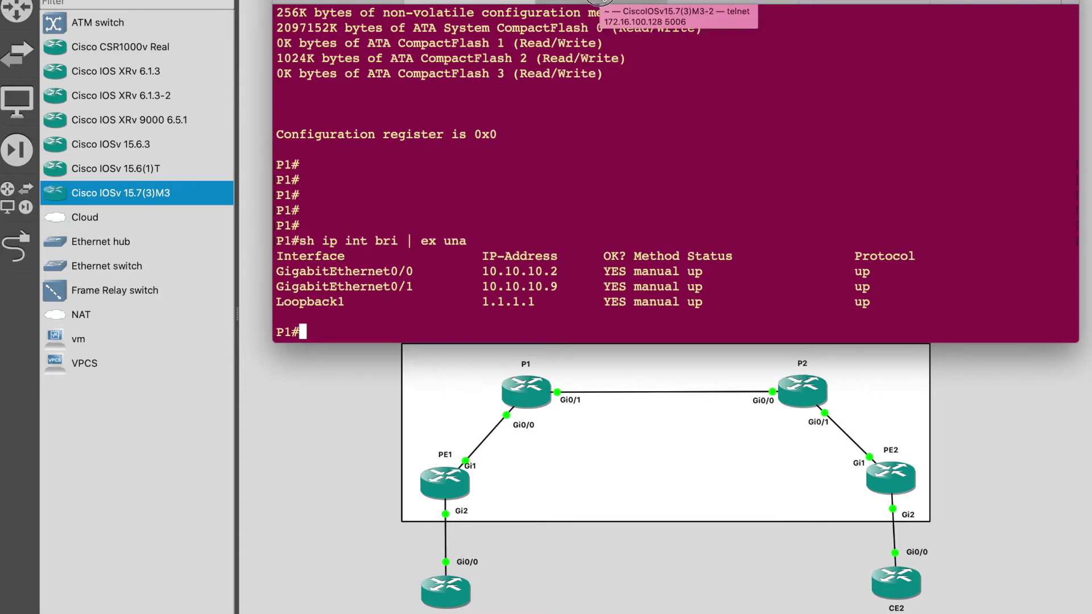
# Review P2's addresses: 10.10.10.10, 10.10.10.13 and Loopback1 2.2.2.2.
pyautogui.click(604, 2)
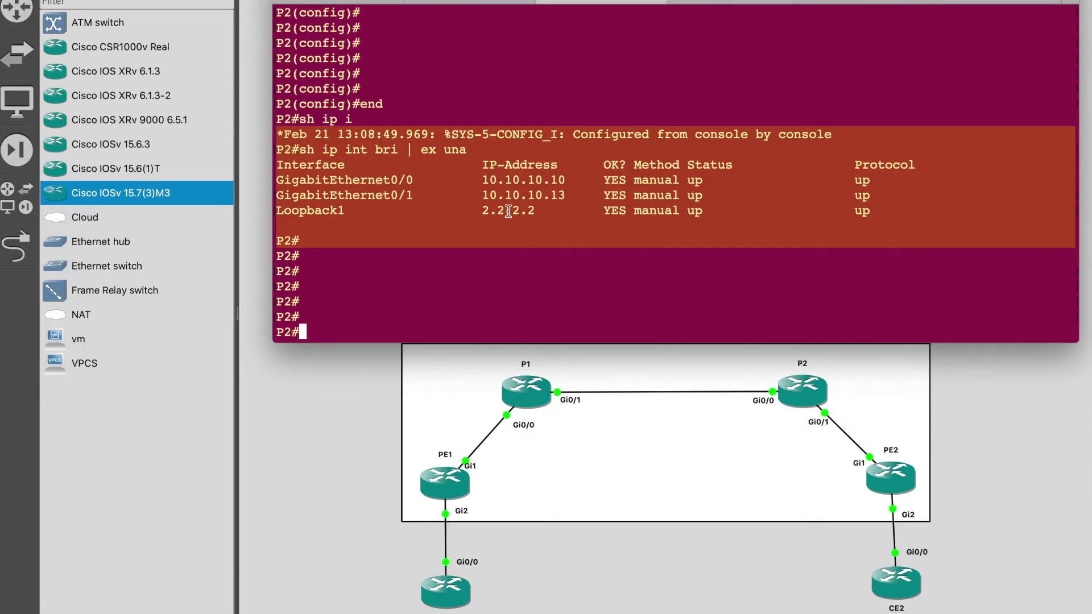
pyautogui.doubleClick(534, 180)
pyautogui.doubleClick(531, 195)
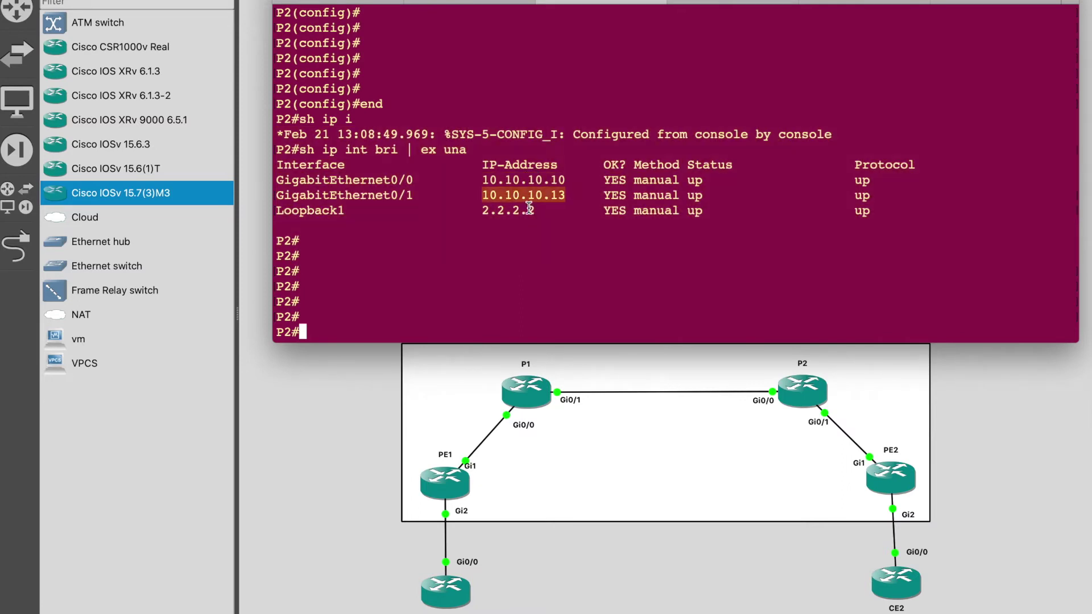
pyautogui.doubleClick(529, 210)
# Review PE2's addresses 10.10.10.14 and 44.44.44.44, then CE1's interface output.
pyautogui.click(758, 2)
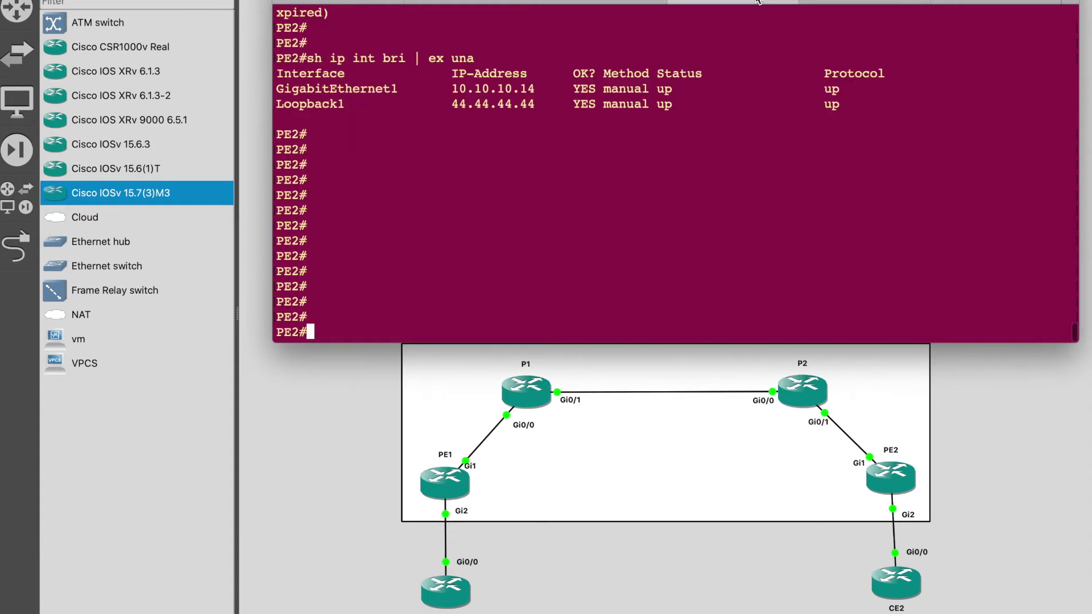
pyautogui.press('Return')
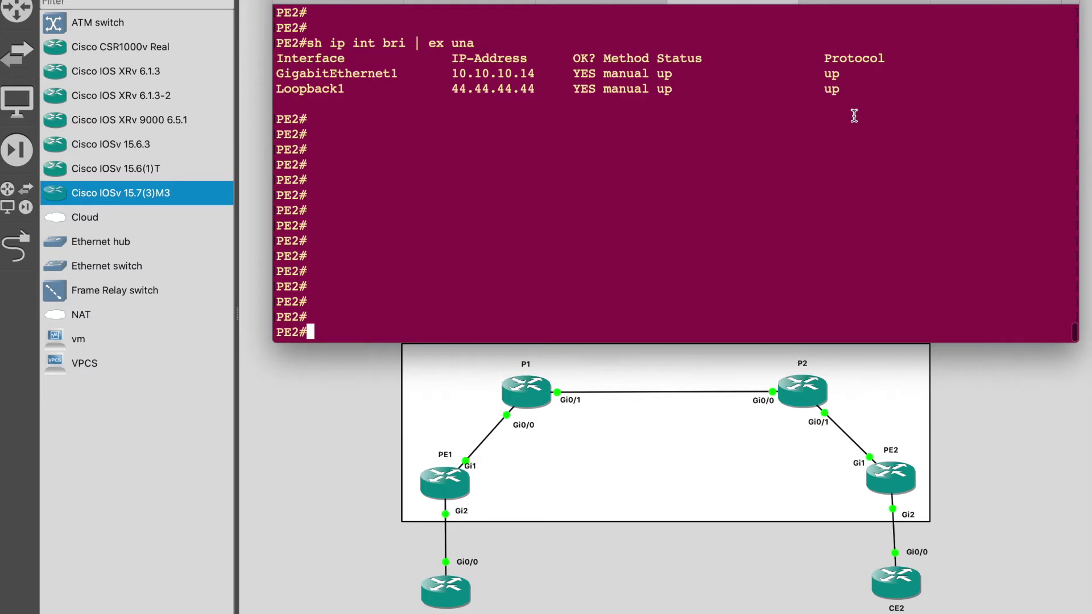
pyautogui.doubleClick(489, 73)
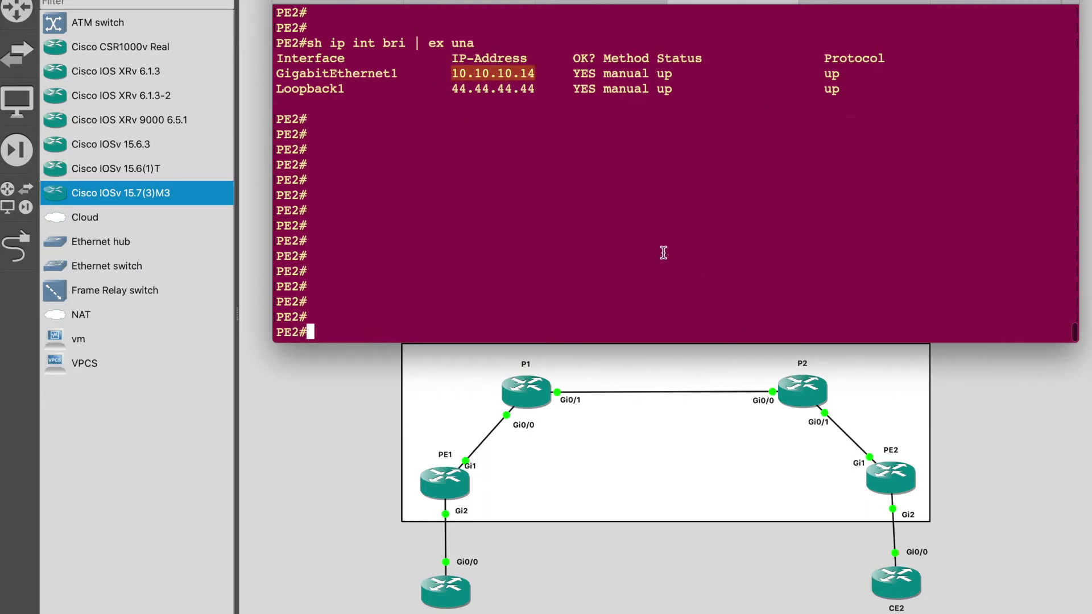
pyautogui.doubleClick(493, 89)
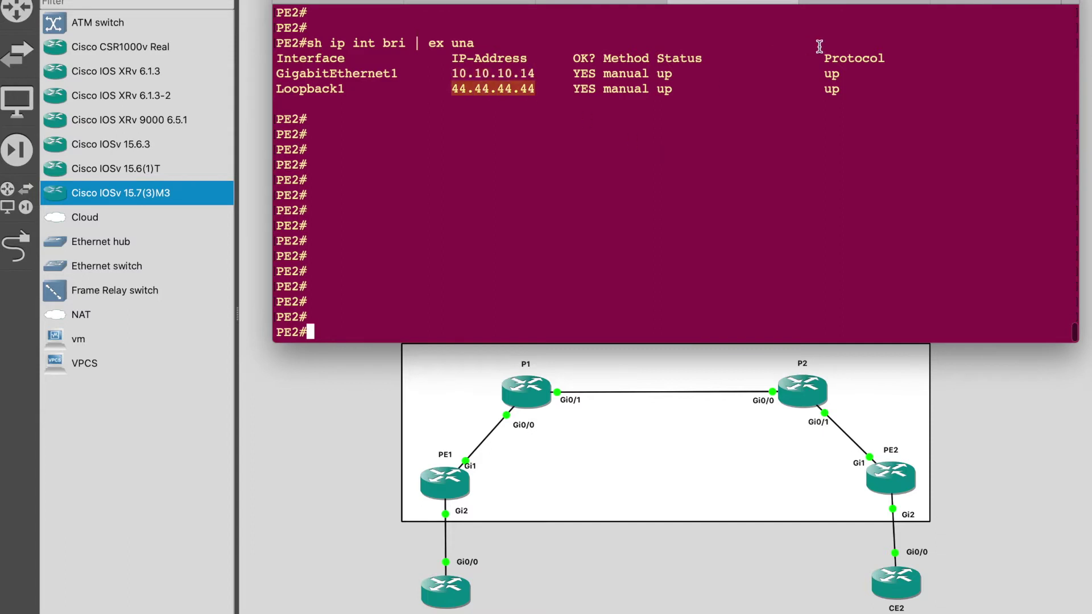
pyautogui.click(864, 3)
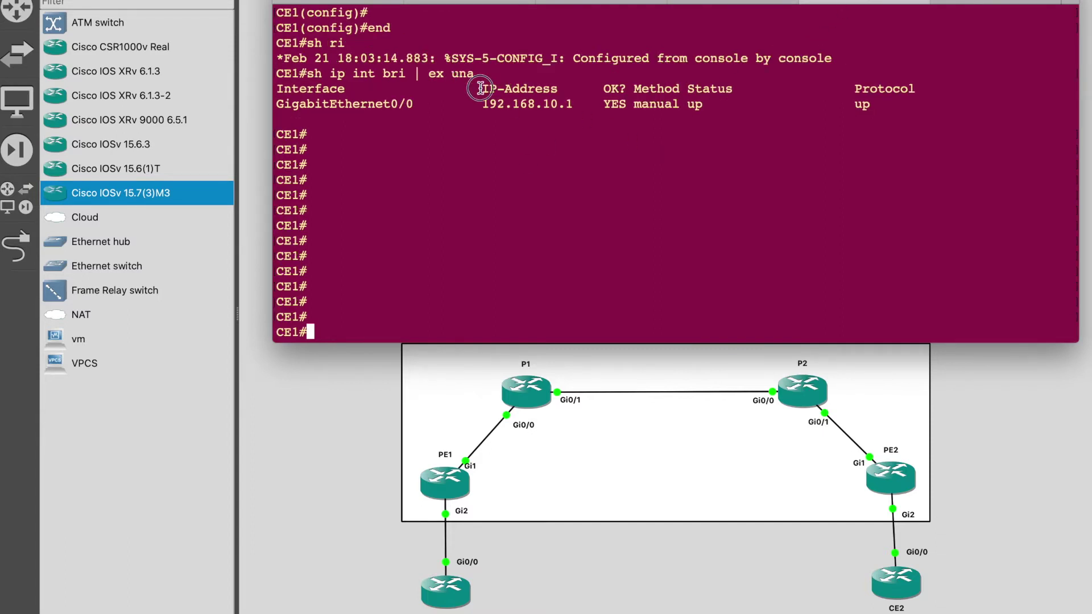
pyautogui.moveTo(461, 85); pyautogui.dragTo(579, 123)
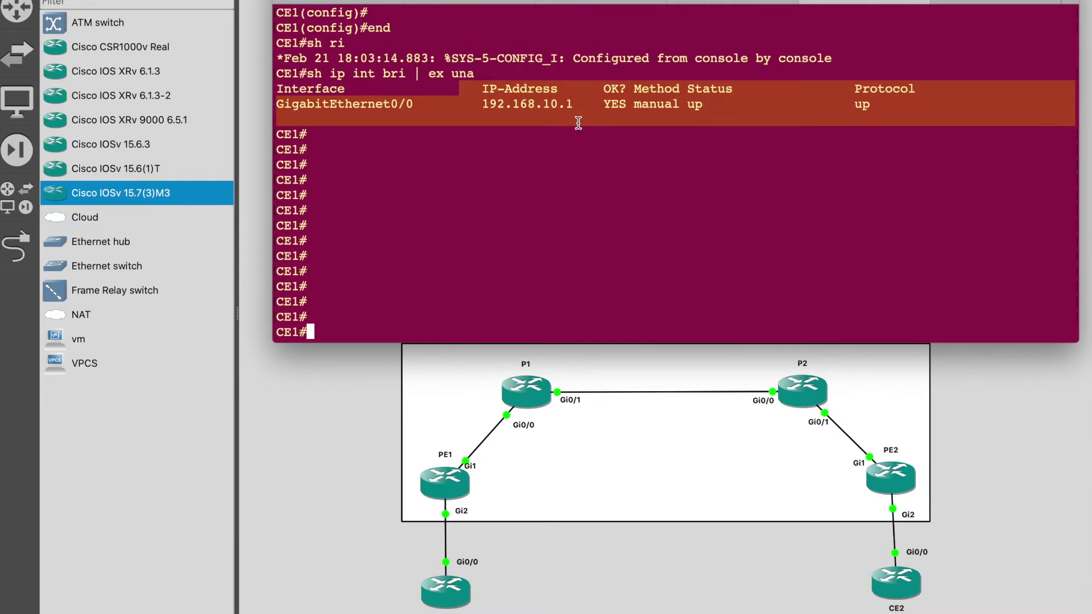
# Confirm CE2's GigabitEthernet0/0 address is 192.168.10.2 using 'sh ip int bri | ex una'.
pyautogui.click(829, 149)
pyautogui.click(995, 4)
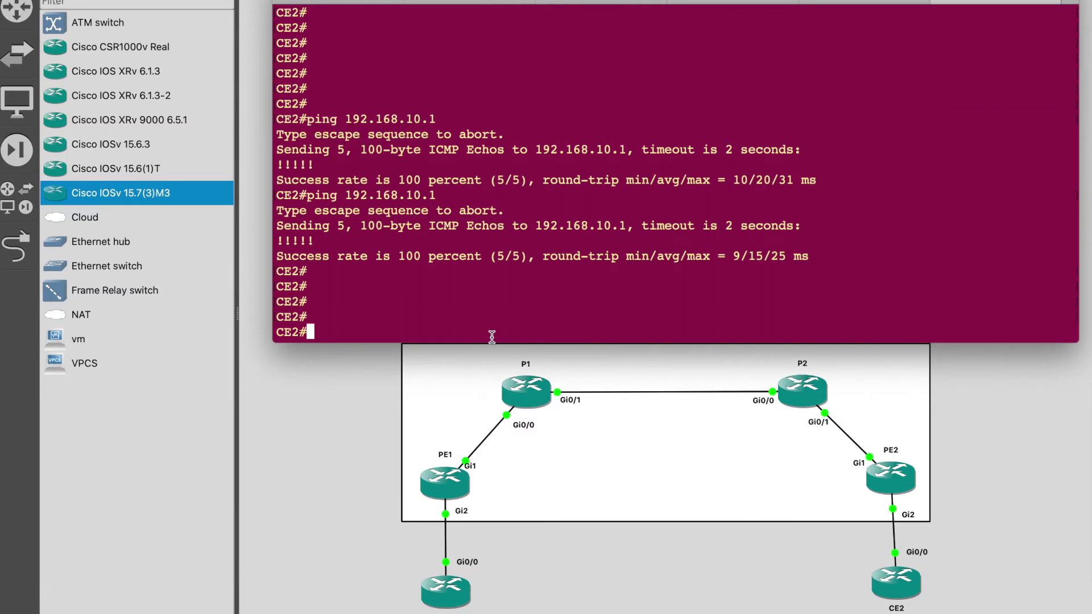
pyautogui.write('sh ip inty bri')
pyautogui.press('BackSpace')
pyautogui.press('BackSpace')
pyautogui.press('BackSpace')
pyautogui.press('BackSpace')
pyautogui.press('BackSpace')
pyautogui.write('bri ')
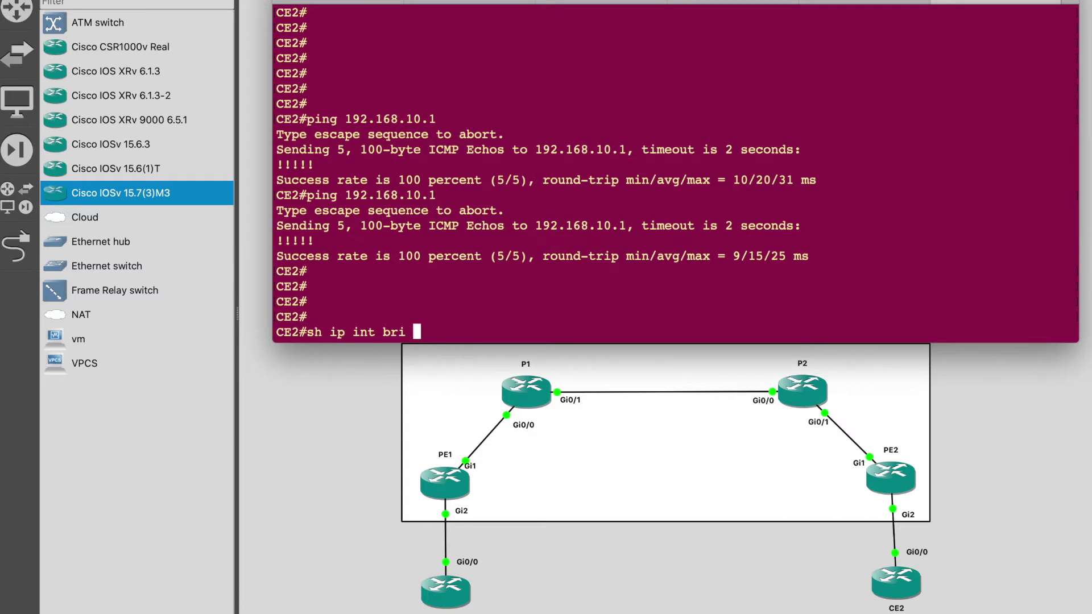
pyautogui.write('| ex una')
pyautogui.press('Return')
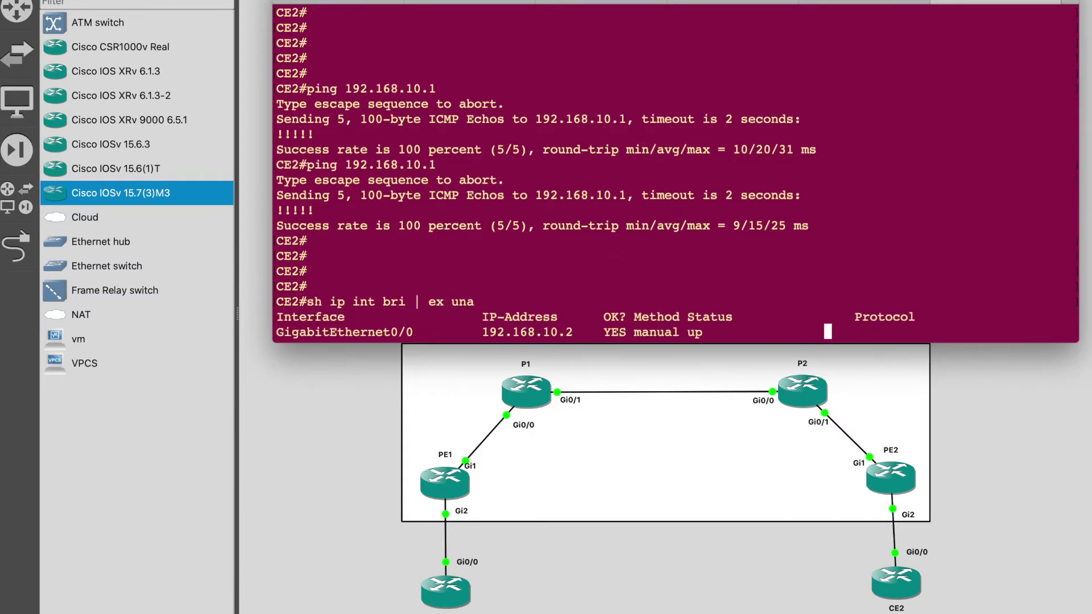
pyautogui.doubleClick(518, 303)
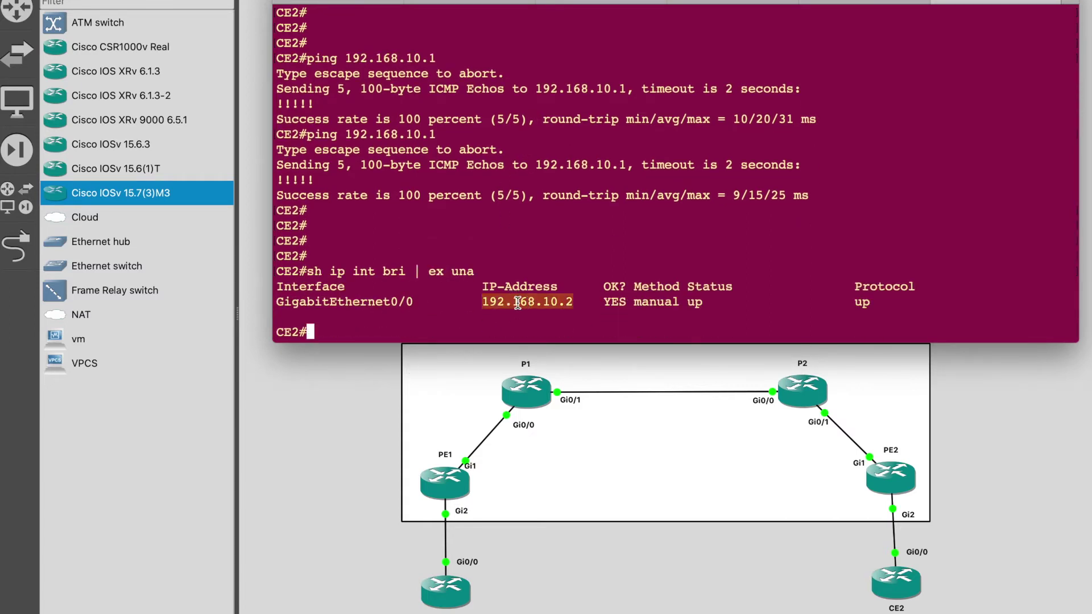
pyautogui.click(518, 302)
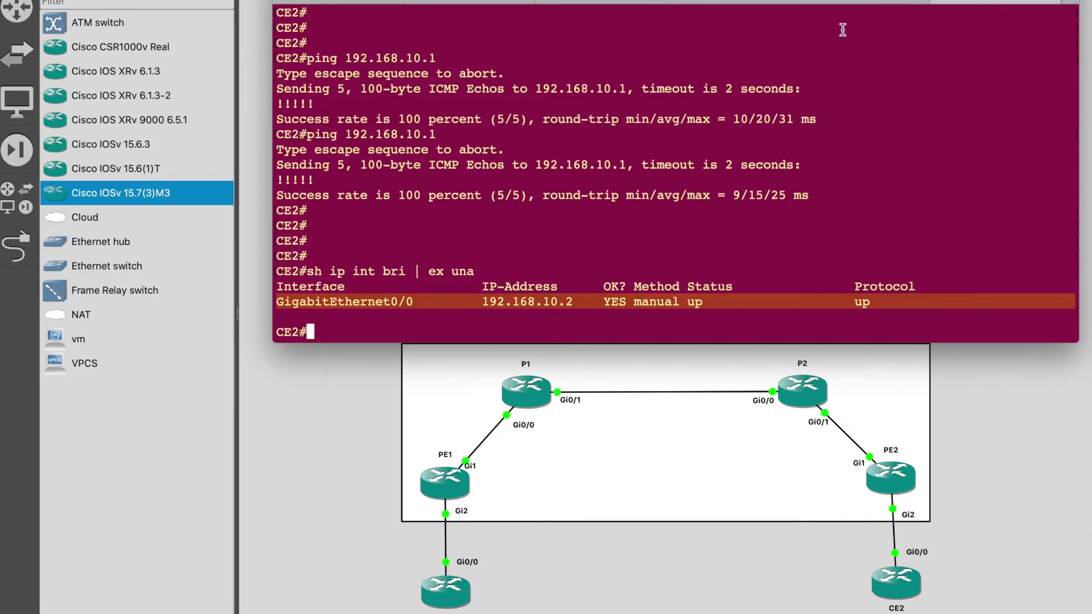
# Ping 192.168.10.2 from CE1, which fails with 0 percent success.
pyautogui.click(850, 3)
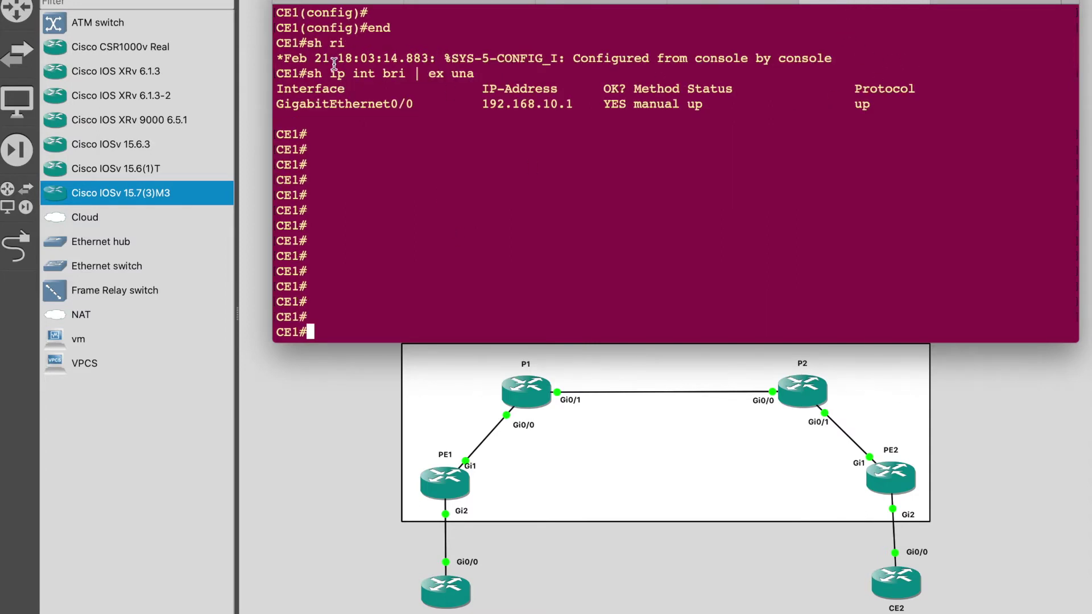
pyautogui.tripleClick(533, 104)
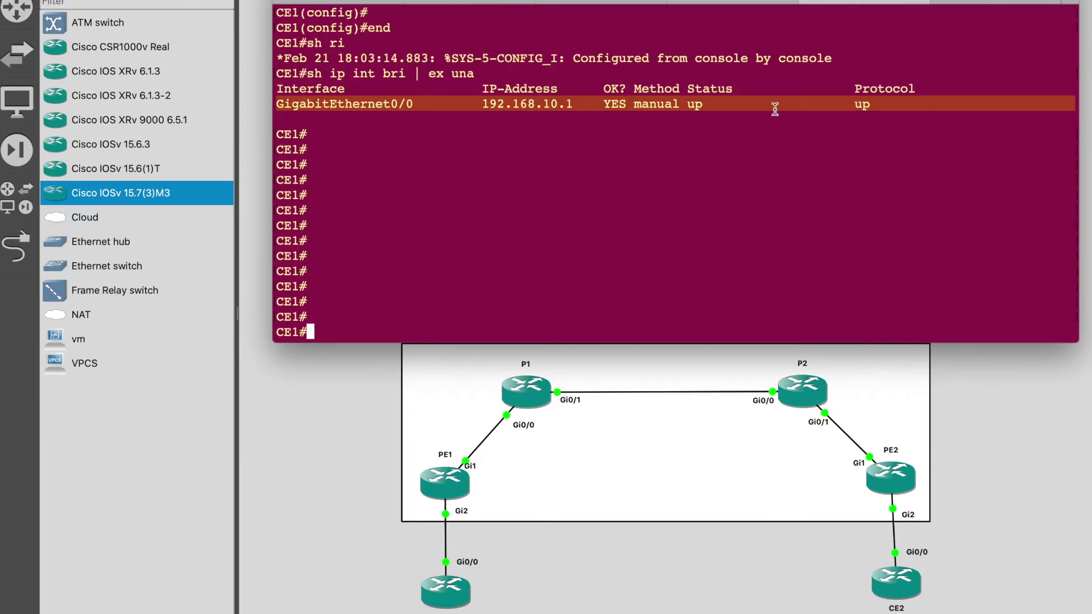
pyautogui.click(570, 286)
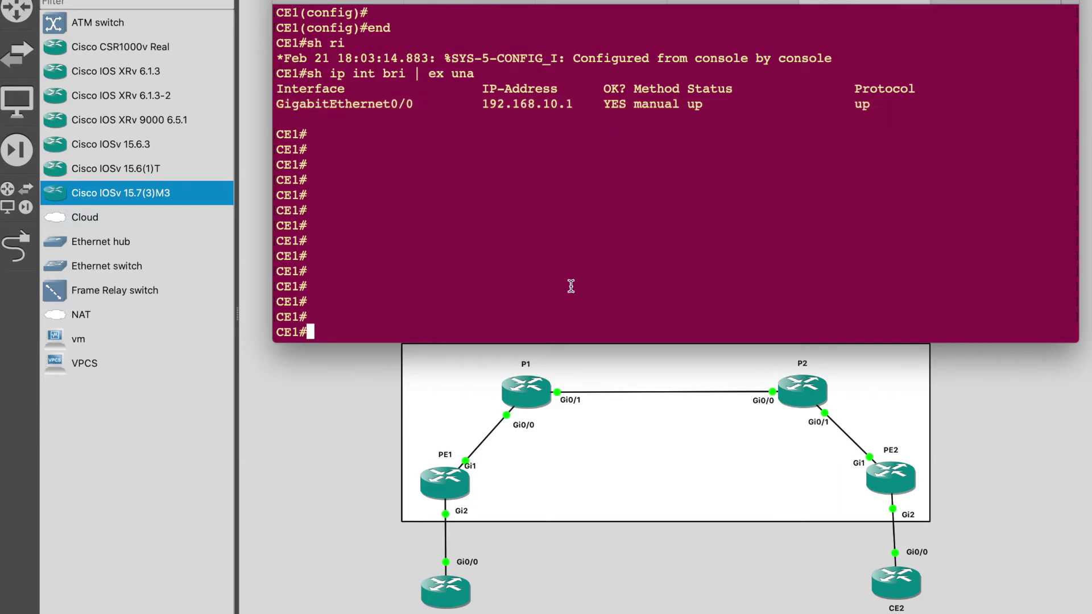
pyautogui.write('ping 192,')
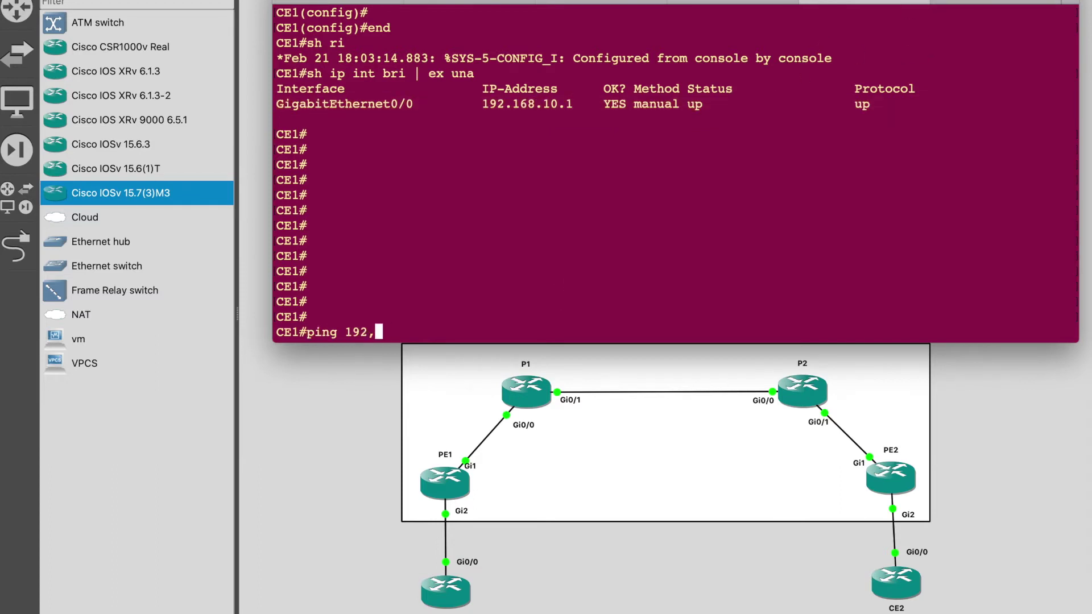
pyautogui.press('BackSpace')
pyautogui.write('.168.10.1')
pyautogui.press('BackSpace')
pyautogui.write('2')
pyautogui.press('Return')
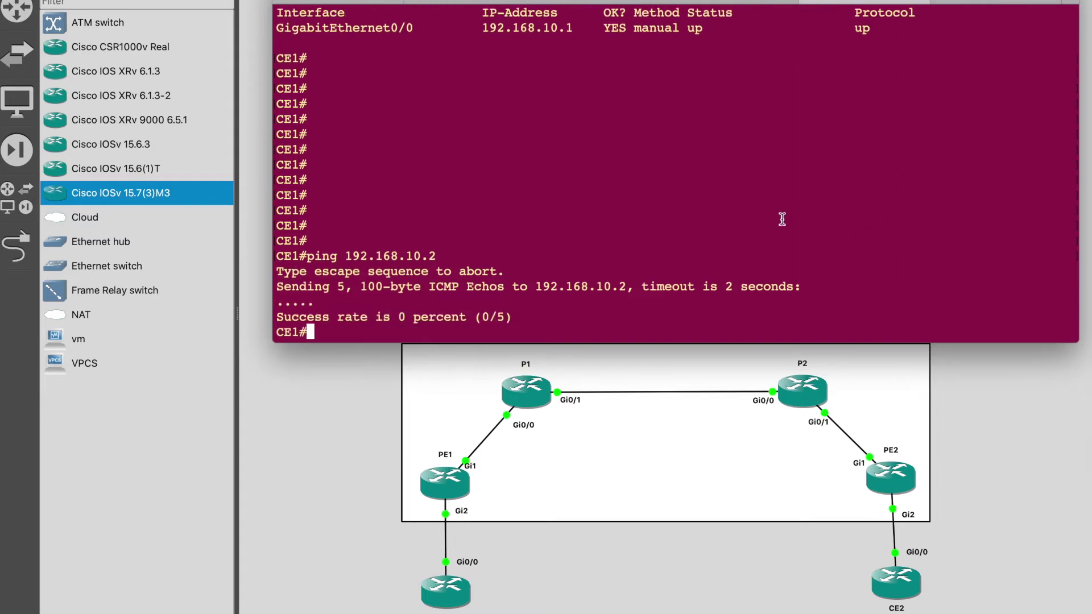
# Enter configuration mode on PE1 and start OSPF process 1.
pyautogui.click(343, 2)
pyautogui.press('Return')
pyautogui.press('Return')
pyautogui.press('Return')
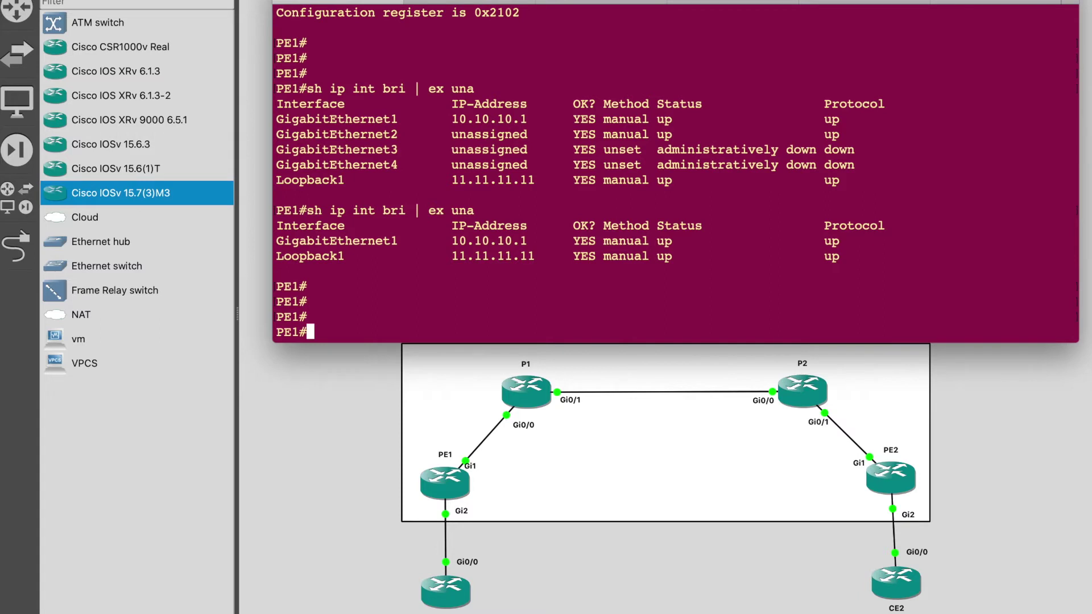
pyautogui.write('conf t')
pyautogui.press('Return')
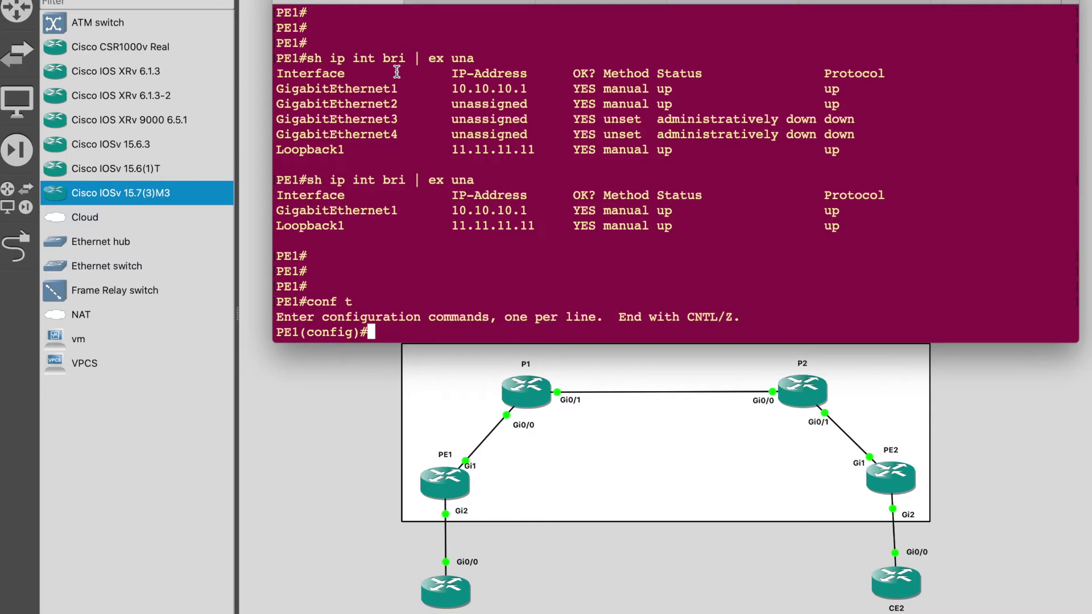
pyautogui.write('ospf')
pyautogui.press('BackSpace')
pyautogui.press('BackSpace')
pyautogui.press('BackSpace')
pyautogui.press('BackSpace')
pyautogui.press('BackSpace')
pyautogui.write('router ospf 1')
pyautogui.press('Return')
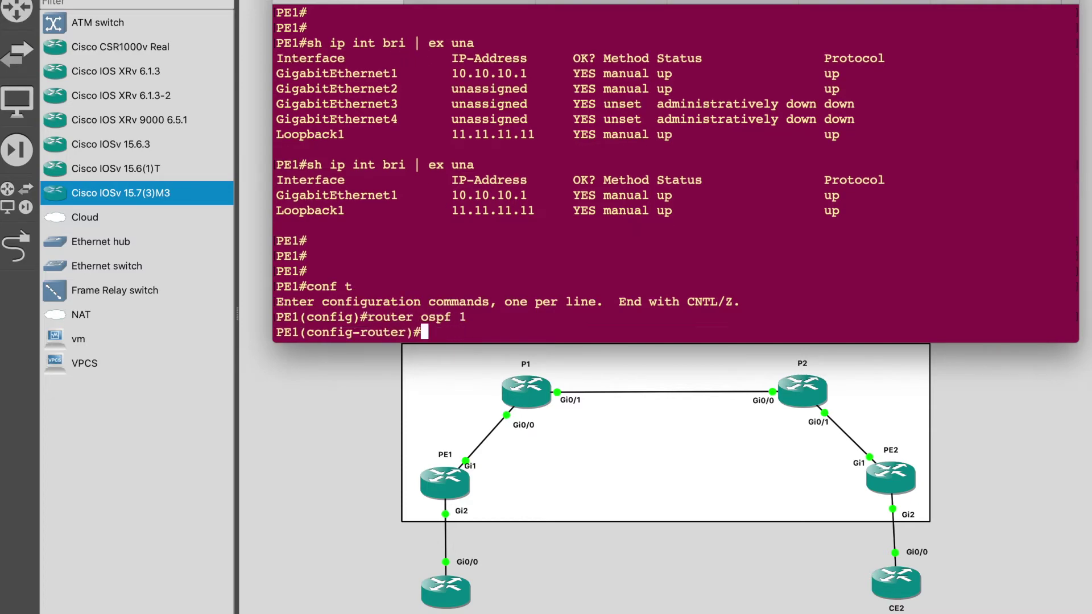
# Advertise 10.10.10.1 and 11.11.11.11 with wildcard 0.0.0.0 into OSPF area 0.
pyautogui.write('net')
pyautogui.press('Tab')
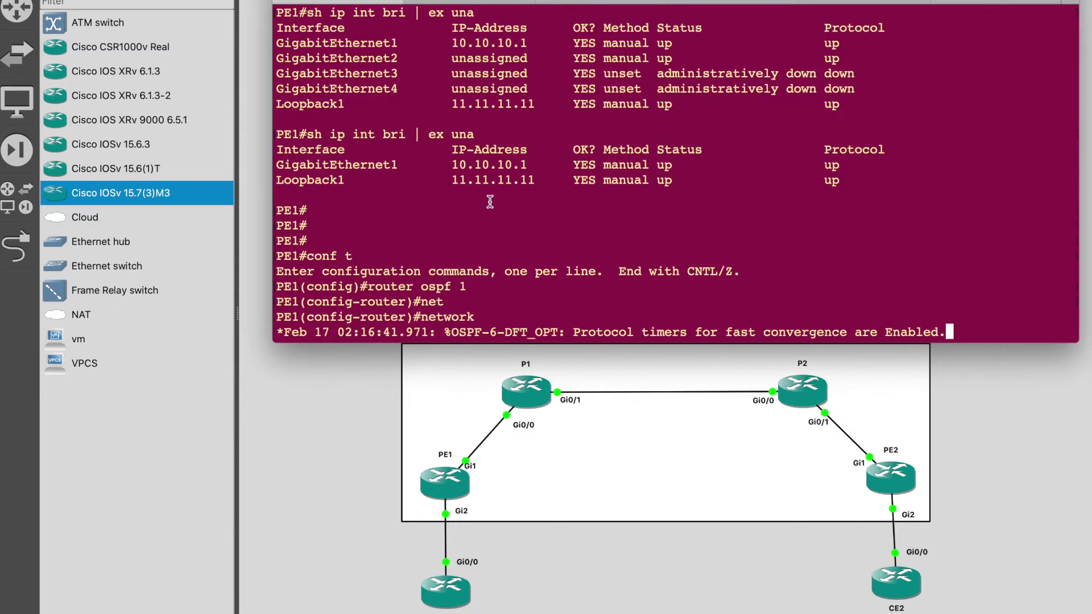
pyautogui.write('10.10.10.1 ')
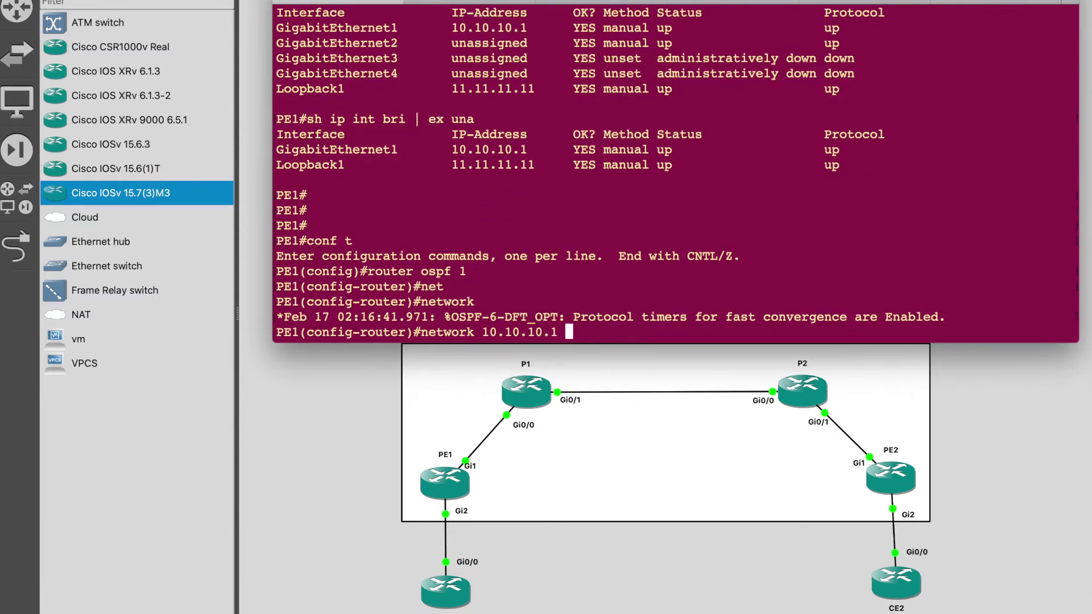
pyautogui.write('0.0.0.o')
pyautogui.write(' are 0')
pyautogui.press('Return')
pyautogui.write('net')
pyautogui.press('Tab')
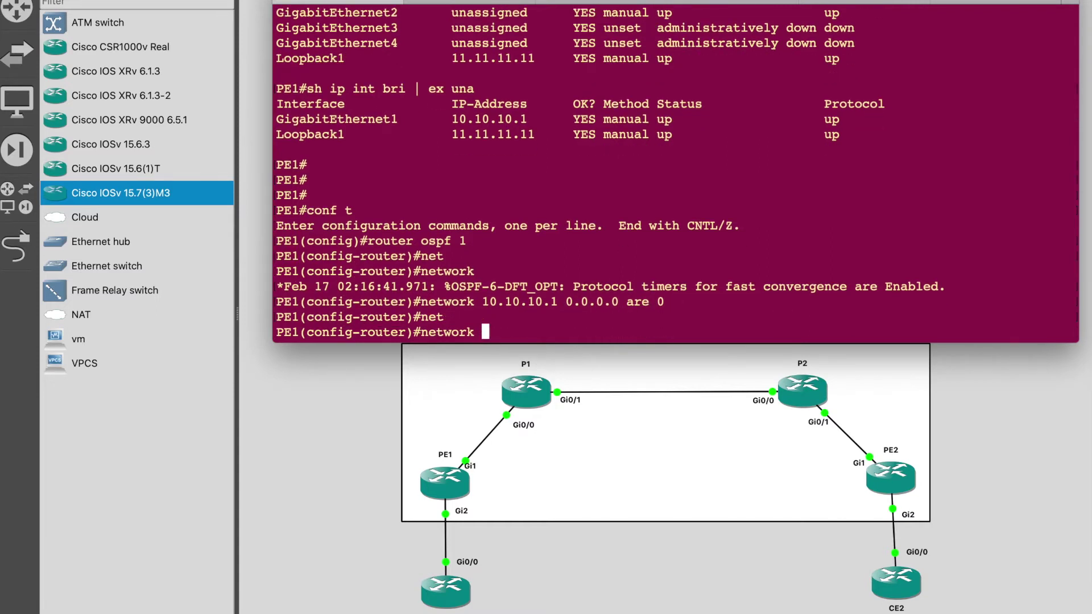
pyautogui.press('Up')
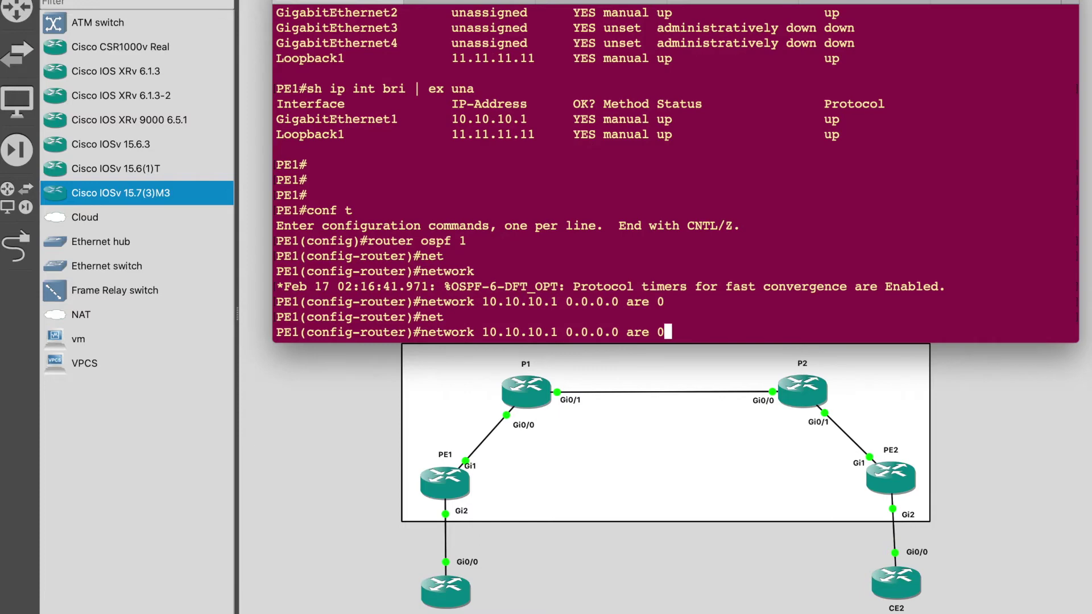
pyautogui.press('Left')
pyautogui.press('Left')
pyautogui.press('Left')
pyautogui.press('Left')
pyautogui.press('Left')
pyautogui.press('Left')
pyautogui.press('Left')
pyautogui.press('Left')
pyautogui.press('Left')
pyautogui.press('Left')
pyautogui.press('Left')
pyautogui.press('Left')
pyautogui.press('BackSpace')
pyautogui.press('BackSpace')
pyautogui.press('BackSpace')
pyautogui.press('BackSpace')
pyautogui.press('BackSpace')
pyautogui.press('BackSpace')
pyautogui.press('BackSpace')
pyautogui.press('BackSpace')
pyautogui.press('BackSpace')
pyautogui.press('BackSpace')
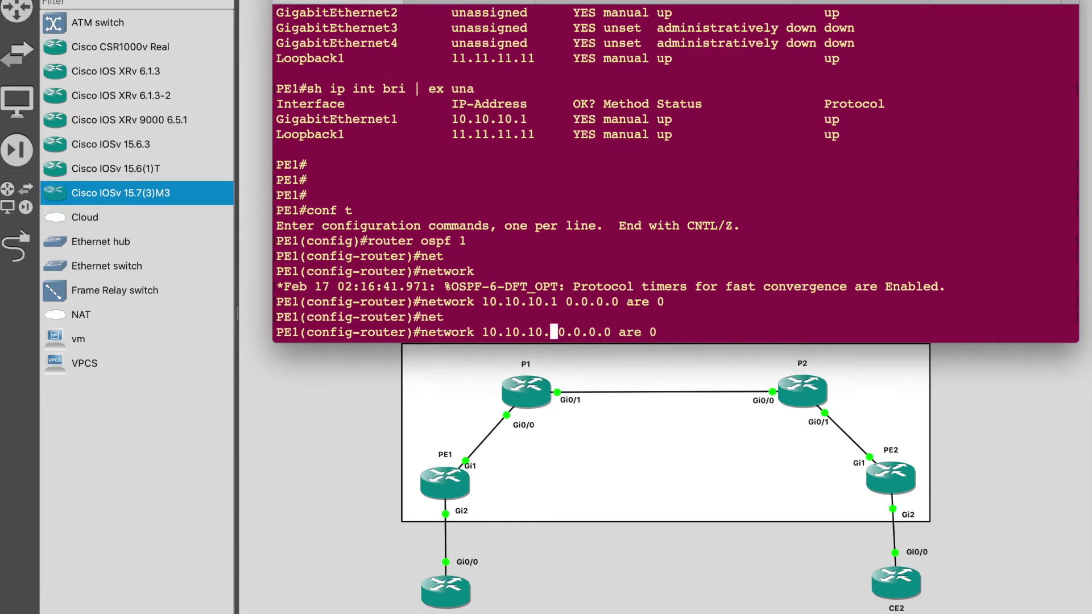
pyautogui.write('11.11.11.11')
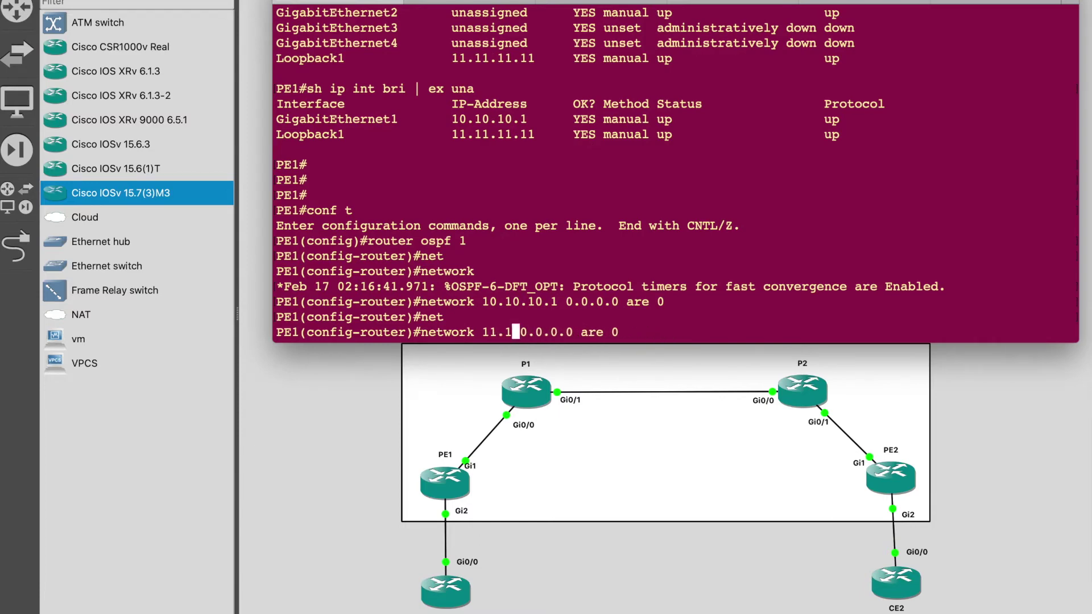
pyautogui.press('Return')
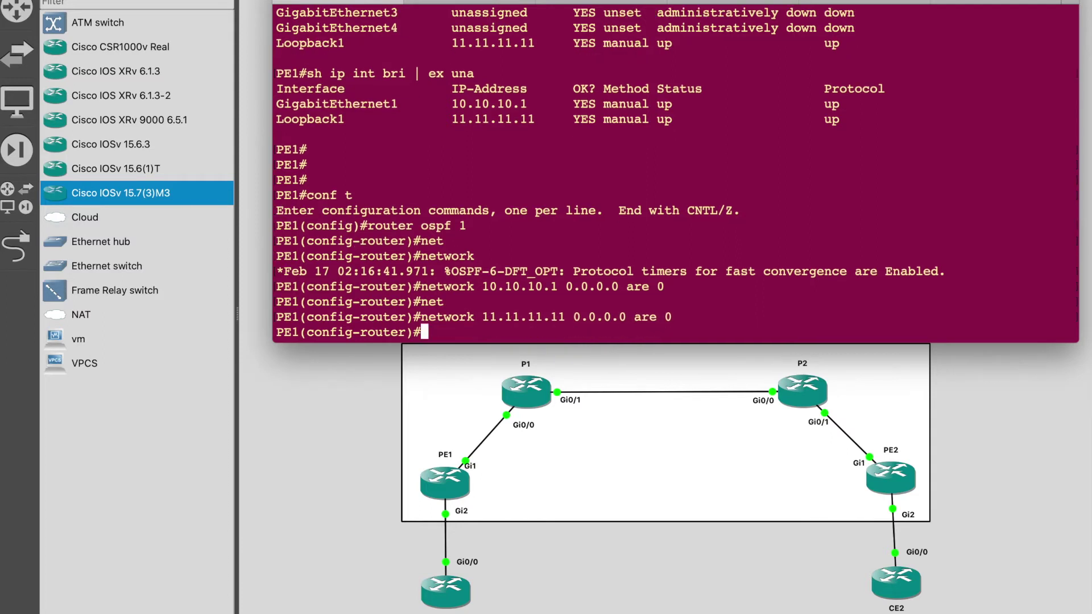
# Exit configuration mode and save PE1's configuration with wr.
pyautogui.write('end')
pyautogui.press('Return')
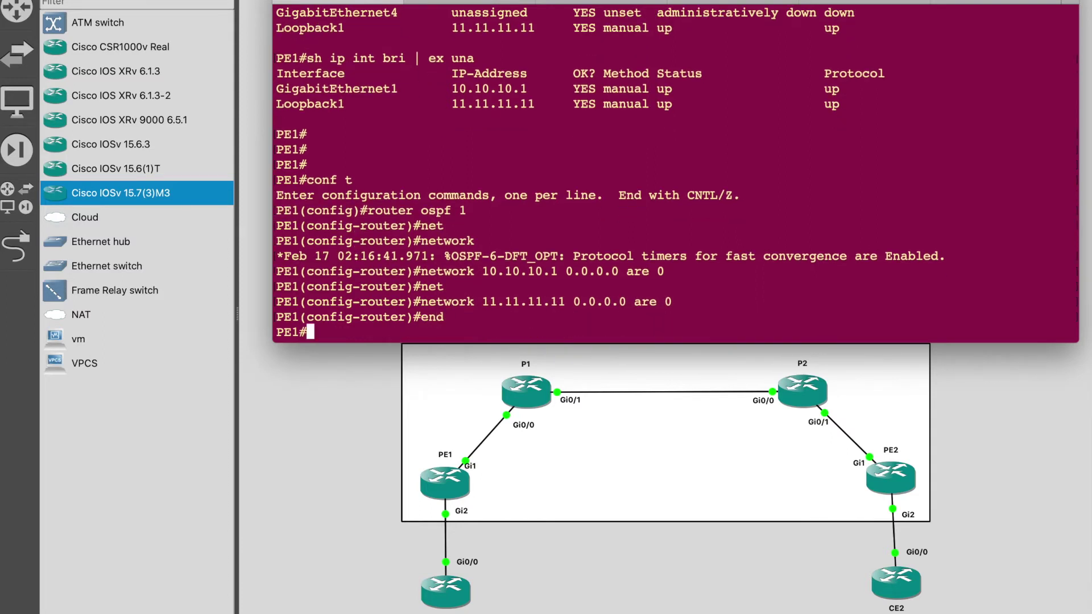
pyautogui.write('wr')
pyautogui.press('Return')
# On P1, enter configuration mode and start OSPF process 1.
pyautogui.press('super+shift+bracketleft')
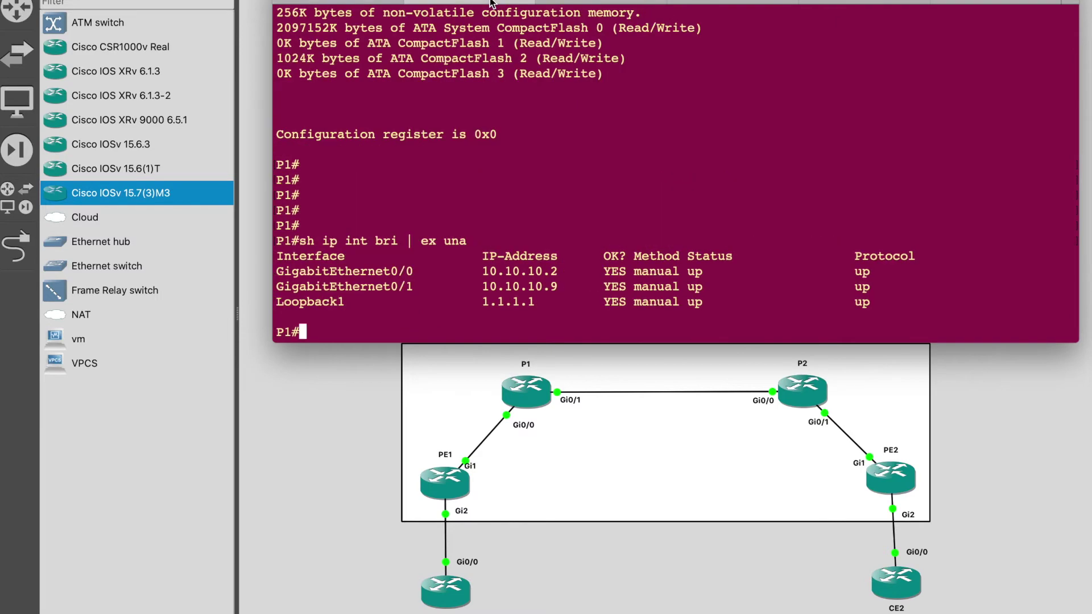
pyautogui.press('Return')
pyautogui.press('Return')
pyautogui.write('cinf t')
pyautogui.press('BackSpace')
pyautogui.press('BackSpace')
pyautogui.press('BackSpace')
pyautogui.press('BackSpace')
pyautogui.press('BackSpace')
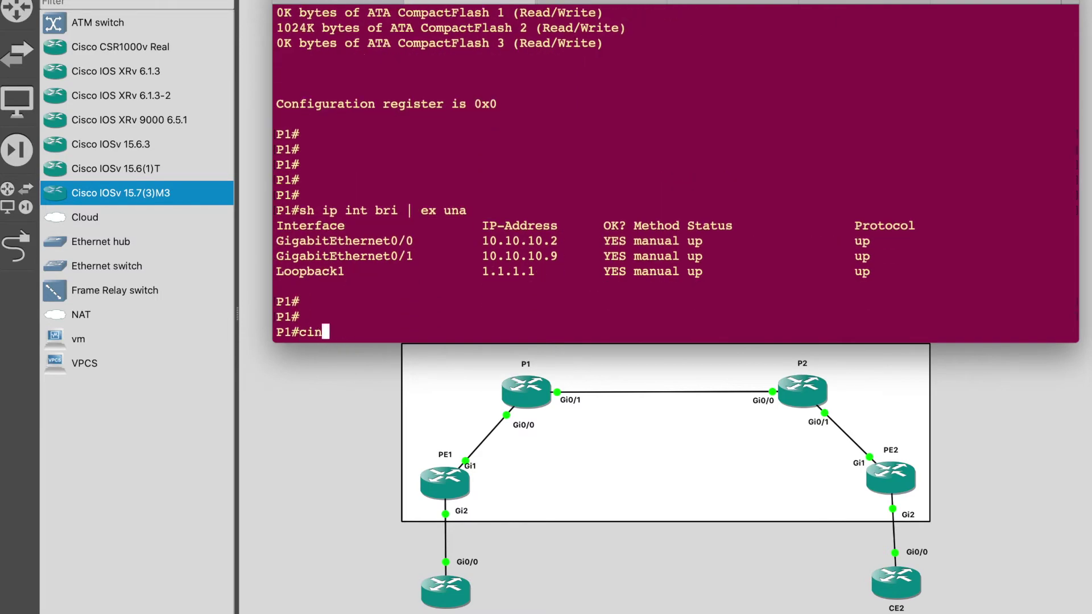
pyautogui.write('onf t')
pyautogui.press('Return')
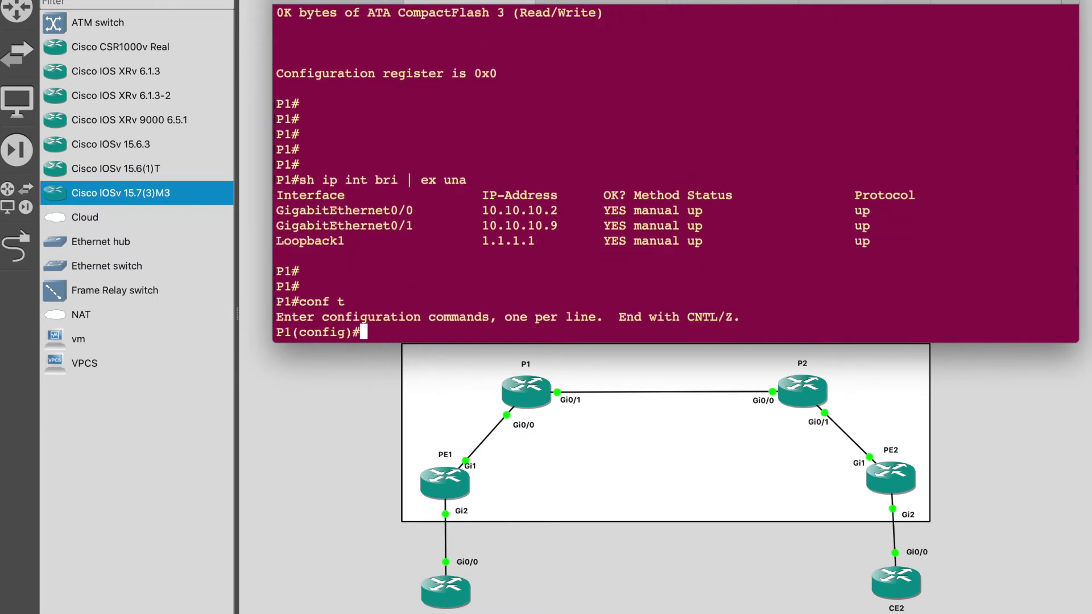
pyautogui.write('router ospf 1')
pyautogui.press('Return')
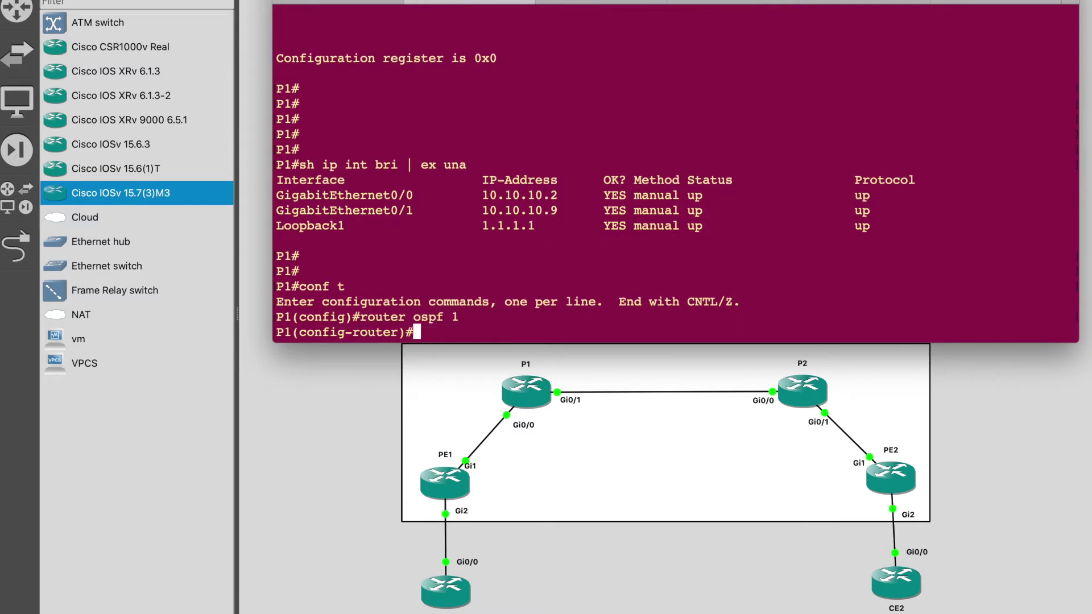
# Advertise 10.10.10.2 and 10.10.10.9 with wildcard 0.0.0.0 into OSPF area 0.
pyautogui.write('net')
pyautogui.press('Tab')
pyautogui.write('10')
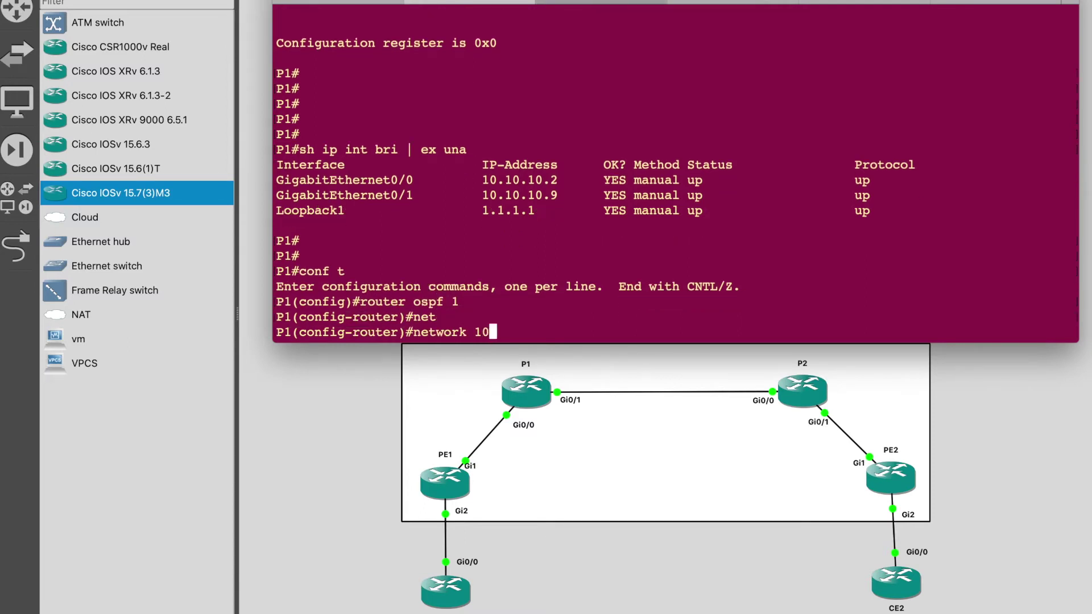
pyautogui.write('.10.10.2 0.0.0.0')
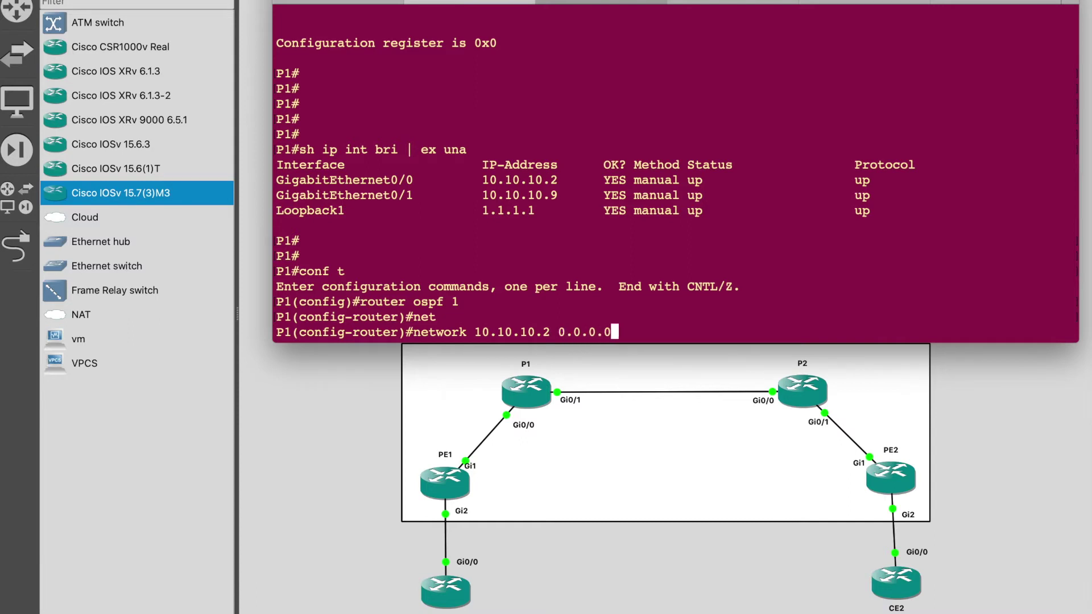
pyautogui.write(' are 0')
pyautogui.press('Return')
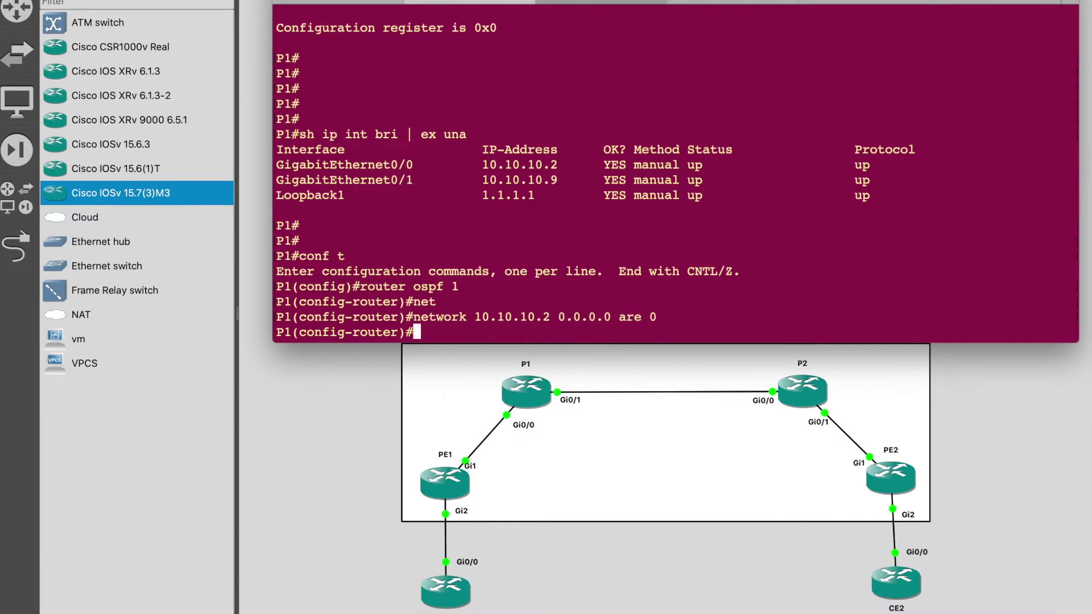
pyautogui.press('Up')
pyautogui.press('Left')
pyautogui.press('Left')
pyautogui.press('Left')
pyautogui.press('Left')
pyautogui.press('Left')
pyautogui.press('Left')
pyautogui.press('Left')
pyautogui.press('Left')
pyautogui.press('Left')
pyautogui.press('Left')
pyautogui.press('Left')
pyautogui.press('Left')
pyautogui.press('Left')
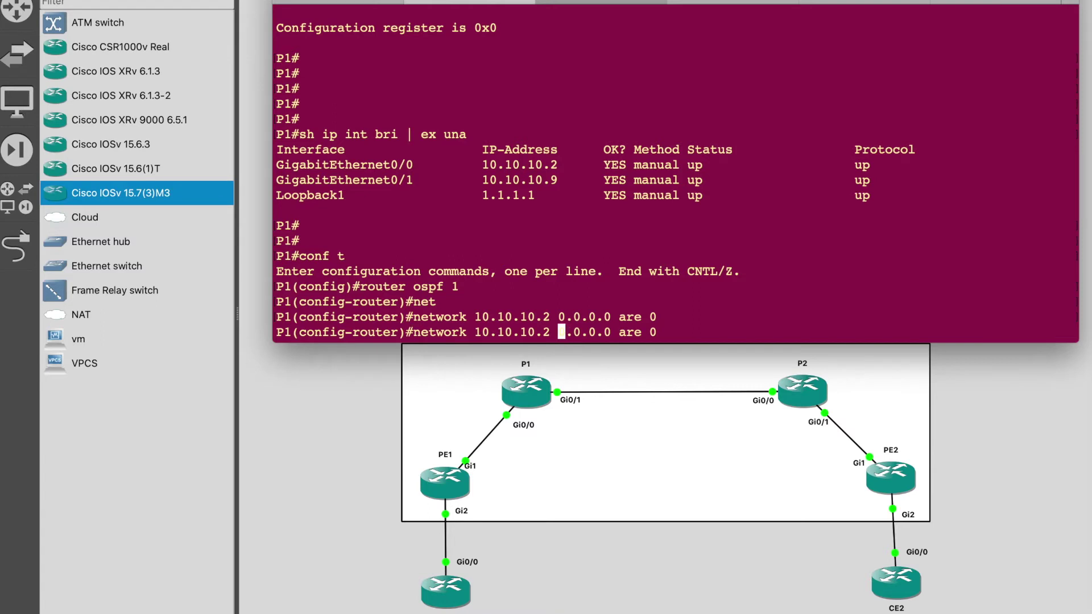
pyautogui.press('BackSpace')
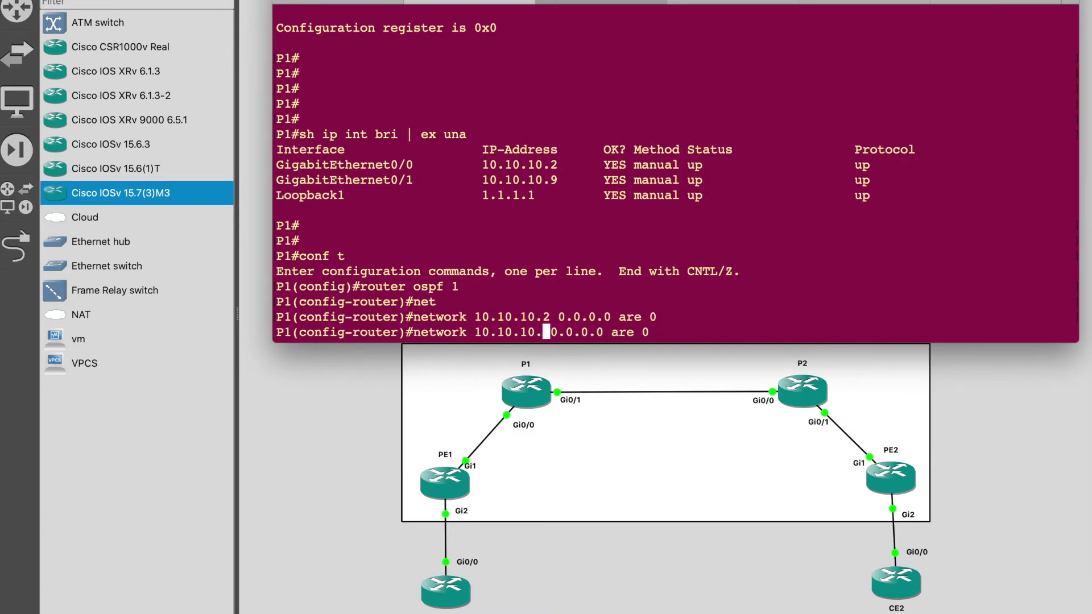
pyautogui.write('9')
pyautogui.press('Return')
# Add the 1.1.1.1 loopback to OSPF area 0 on P1.
pyautogui.press('Up')
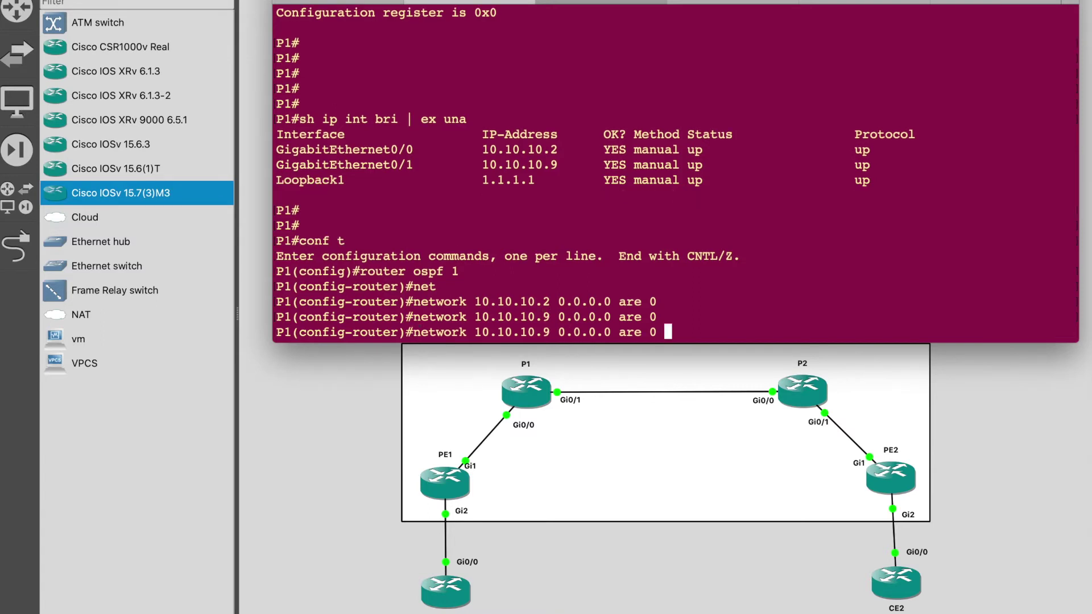
pyautogui.press('Left')
pyautogui.press('Left')
pyautogui.press('Left')
pyautogui.press('Left')
pyautogui.press('Left')
pyautogui.press('Left')
pyautogui.press('Left')
pyautogui.press('Left')
pyautogui.press('Left')
pyautogui.press('Left')
pyautogui.press('Left')
pyautogui.press('Left')
pyautogui.press('Left')
pyautogui.press('Left')
pyautogui.press('BackSpace')
pyautogui.press('BackSpace')
pyautogui.press('BackSpace')
pyautogui.press('BackSpace')
pyautogui.press('BackSpace')
pyautogui.press('BackSpace')
pyautogui.press('BackSpace')
pyautogui.press('BackSpace')
pyautogui.press('BackSpace')
pyautogui.press('BackSpace')
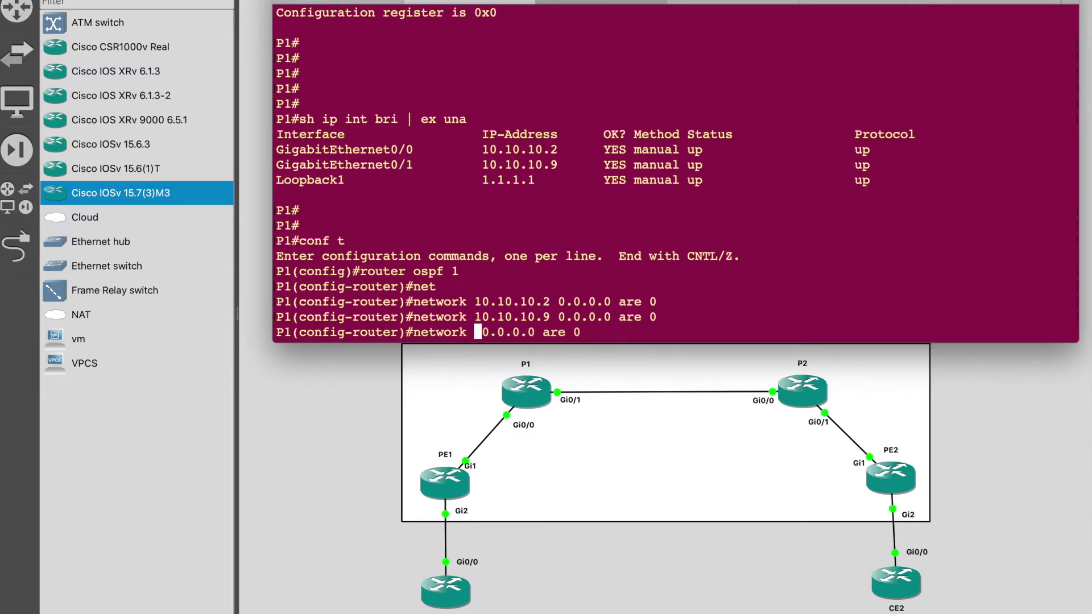
pyautogui.write('1.1.1.1.1')
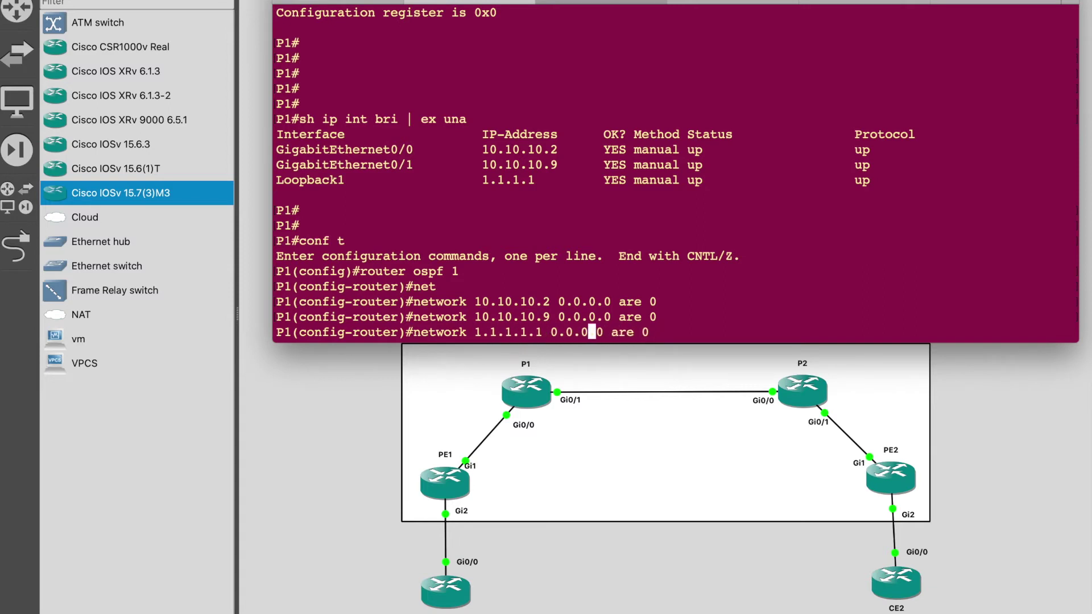
pyautogui.press('BackSpace')
pyautogui.press('BackSpace')
pyautogui.press('Return')
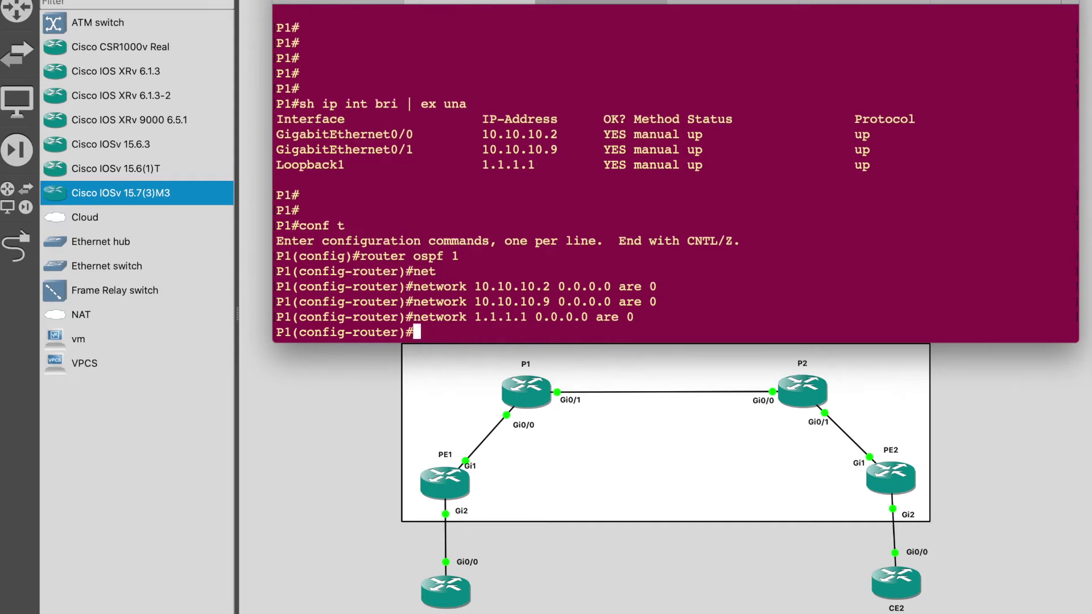
# Exit configuration mode and save P1's configuration with wr.
pyautogui.write('end')
pyautogui.press('Return')
pyautogui.write('wr')
pyautogui.press('Return')
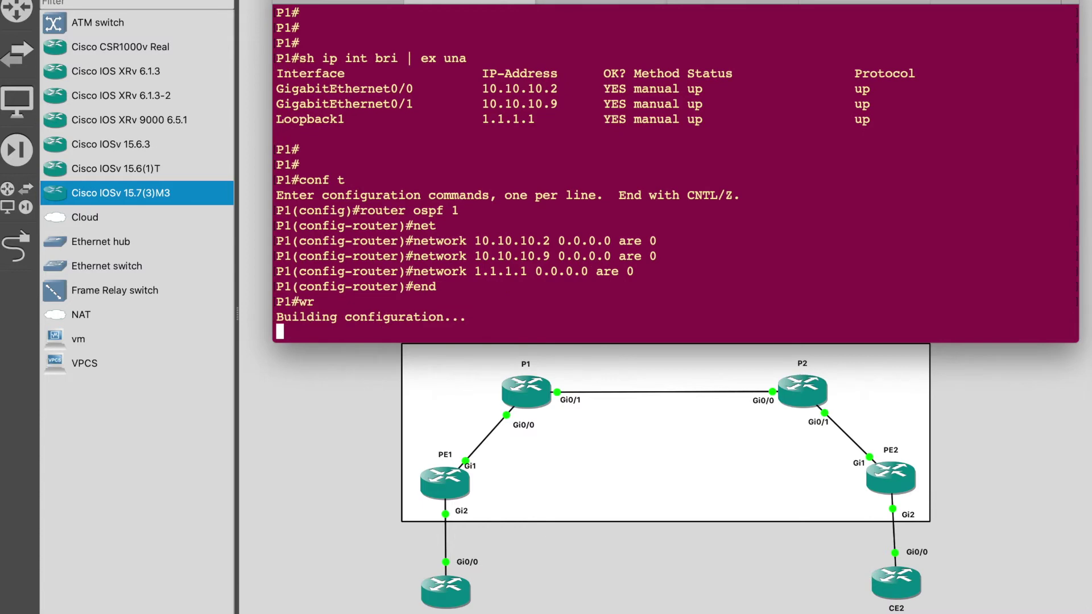
pyautogui.press('super+shift+bracketright')
pyautogui.press('Return')
pyautogui.press('Return')
# On P2, enter configuration mode and start OSPF process 1.
pyautogui.press('Return')
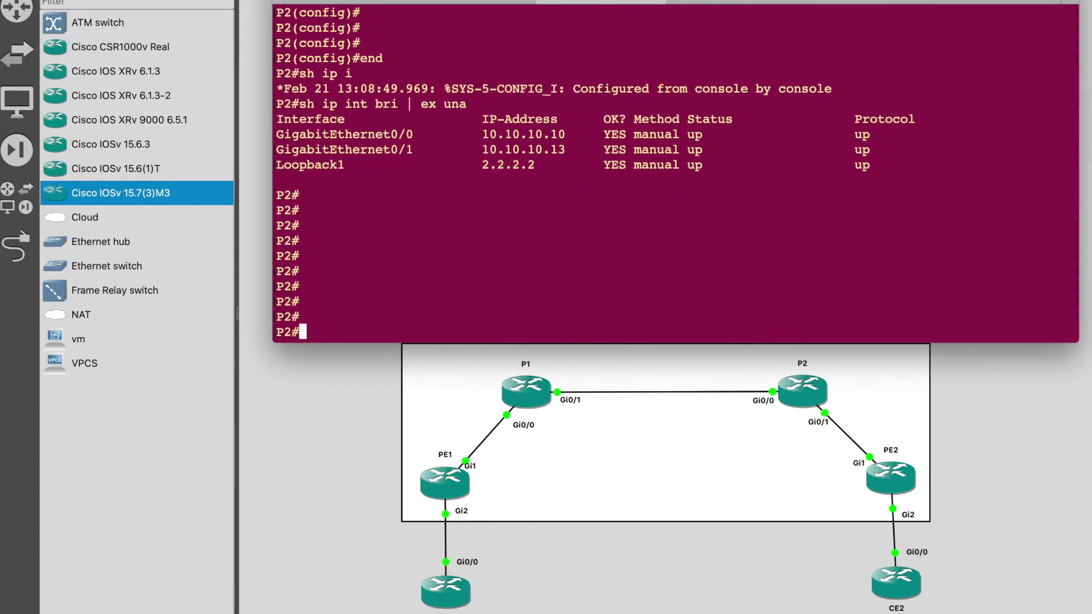
pyautogui.write('conf t')
pyautogui.press('Return')
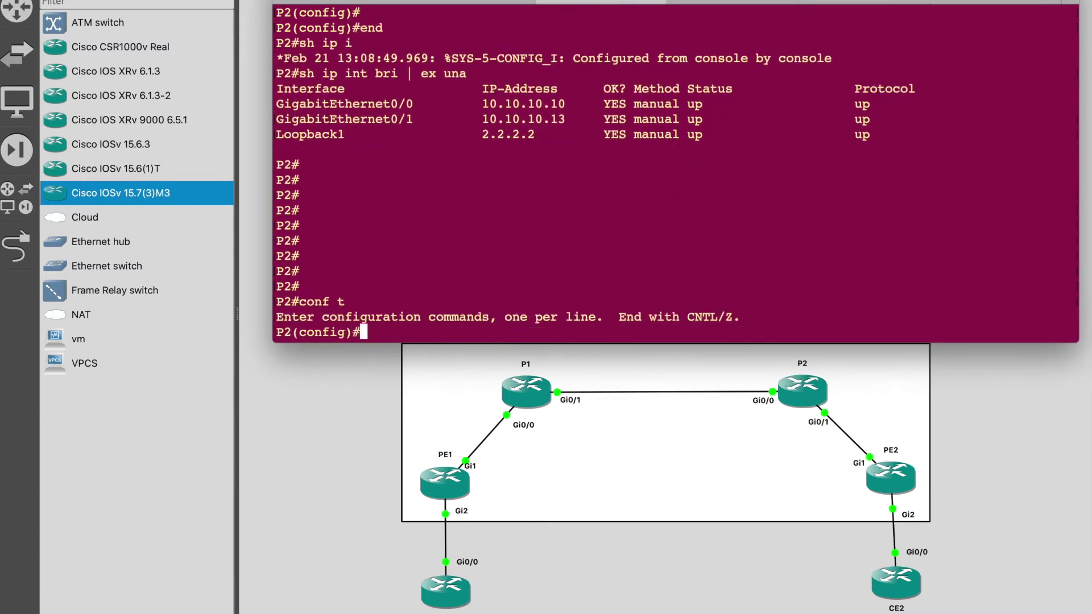
pyautogui.write('router ospf 1')
pyautogui.press('Return')
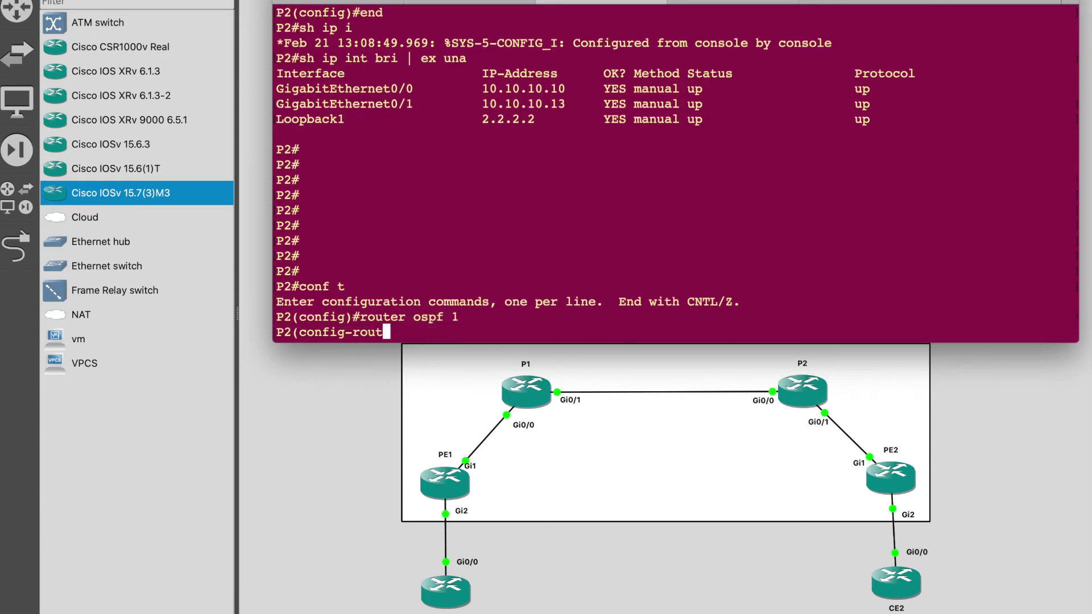
# Advertise 10.10.10.10 and 10.10.10.13 with wildcard 0.0.0.0 into OSPF area 0.
pyautogui.write('net')
pyautogui.press('Tab')
pyautogui.write('10-/1')
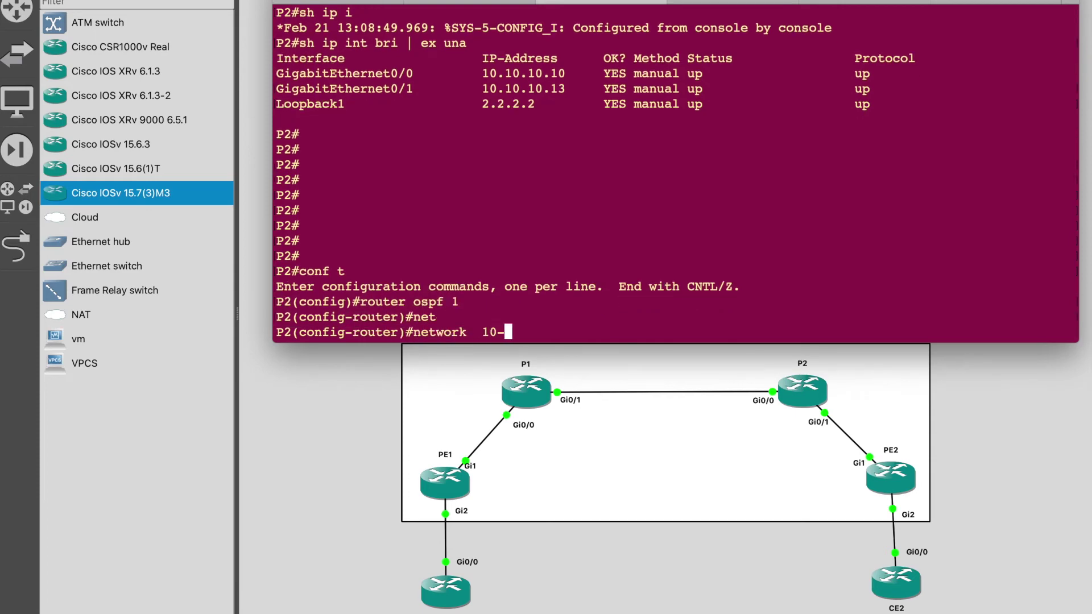
pyautogui.press('BackSpace')
pyautogui.press('BackSpace')
pyautogui.press('BackSpace')
pyautogui.write('.10.10.10 0.0.0.')
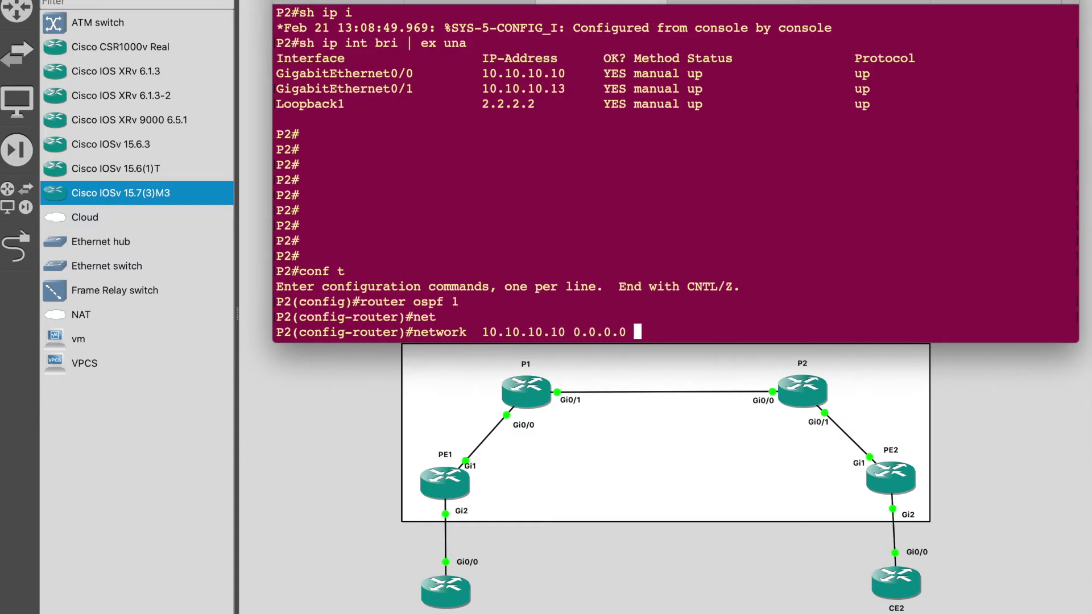
pyautogui.write('0 are 0')
pyautogui.press('Return')
pyautogui.press('Up')
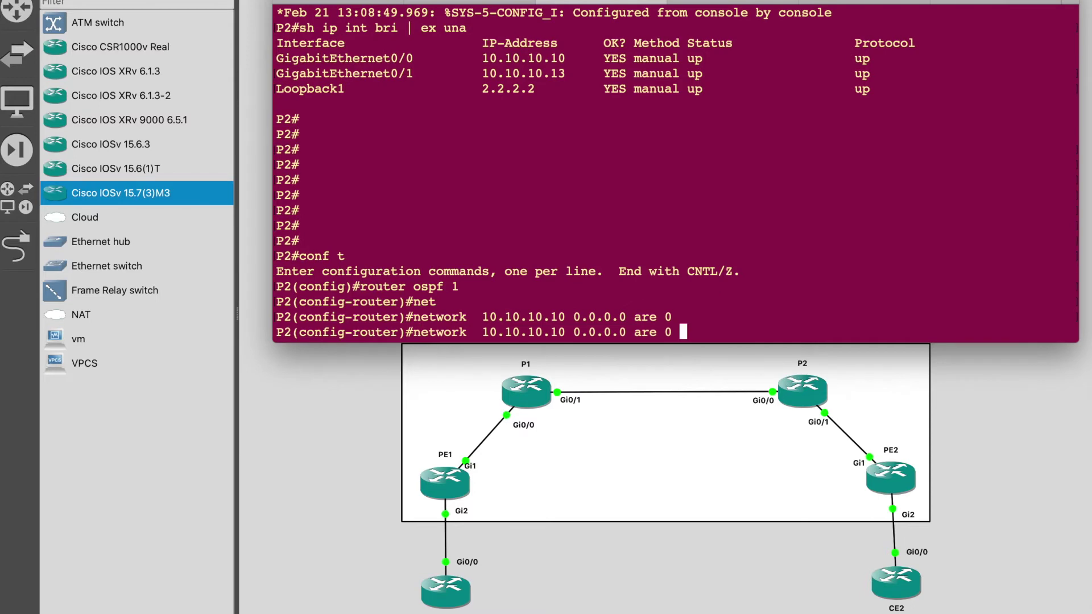
pyautogui.press('Left')
pyautogui.press('Left')
pyautogui.press('Left')
pyautogui.press('Left')
pyautogui.press('Left')
pyautogui.press('Left')
pyautogui.press('Left')
pyautogui.press('Left')
pyautogui.press('Left')
pyautogui.press('Left')
pyautogui.press('Left')
pyautogui.press('Left')
pyautogui.press('Left')
pyautogui.press('Left')
pyautogui.press('BackSpace')
pyautogui.write('3')
pyautogui.press('Return')
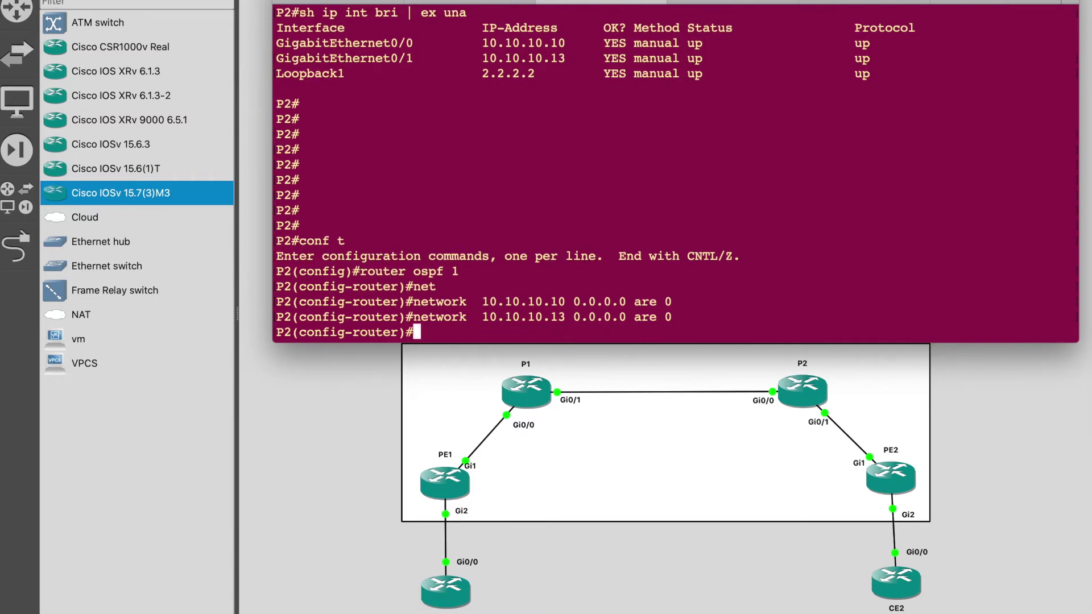
# Add the 2.2.2.2 loopback to OSPF area 0, then exit and save P2's configuration.
pyautogui.press('Up')
pyautogui.press('Left')
pyautogui.press('Left')
pyautogui.press('Left')
pyautogui.press('Left')
pyautogui.press('Left')
pyautogui.press('Left')
pyautogui.press('Left')
pyautogui.press('Left')
pyautogui.press('Left')
pyautogui.press('Left')
pyautogui.press('Left')
pyautogui.press('Left')
pyautogui.press('Left')
pyautogui.press('Left')
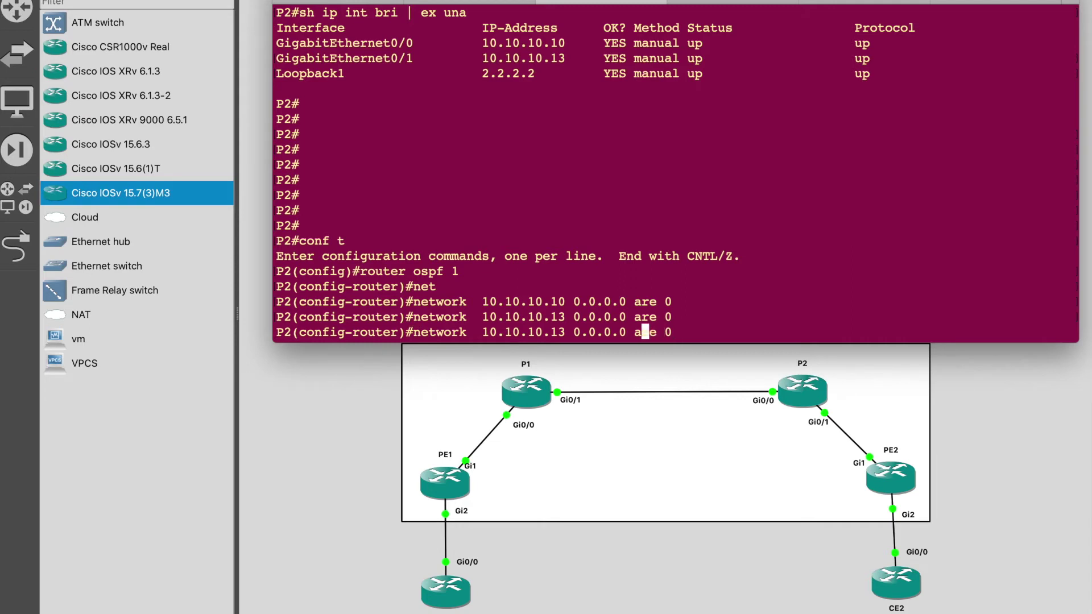
pyautogui.press('BackSpace')
pyautogui.press('BackSpace')
pyautogui.press('BackSpace')
pyautogui.press('BackSpace')
pyautogui.press('BackSpace')
pyautogui.press('BackSpace')
pyautogui.press('BackSpace')
pyautogui.press('BackSpace')
pyautogui.press('BackSpace')
pyautogui.press('BackSpace')
pyautogui.press('BackSpace')
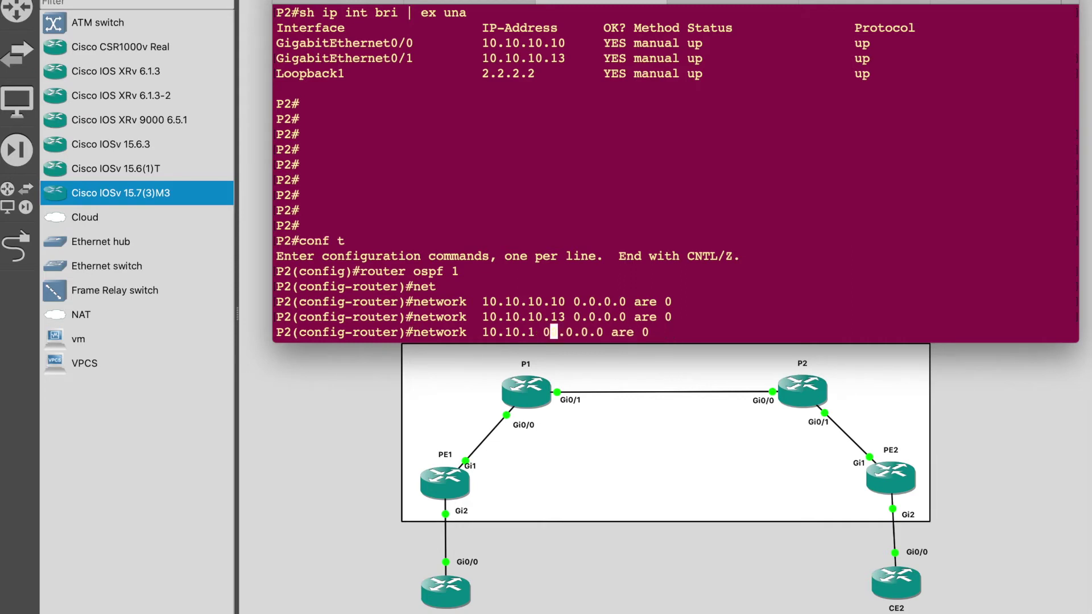
pyautogui.write('2.2.2.2')
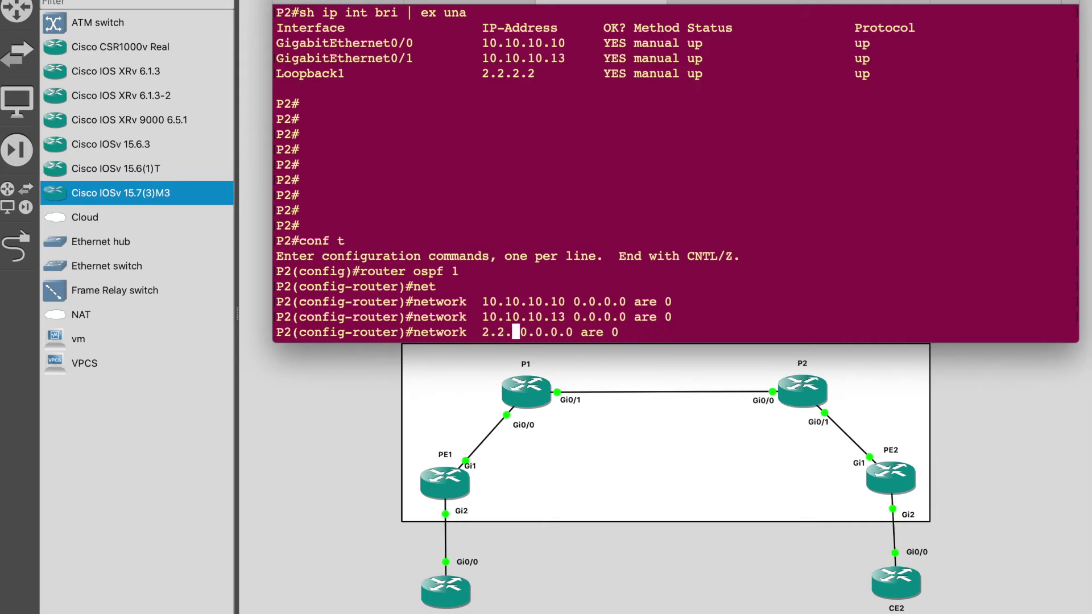
pyautogui.press('Return')
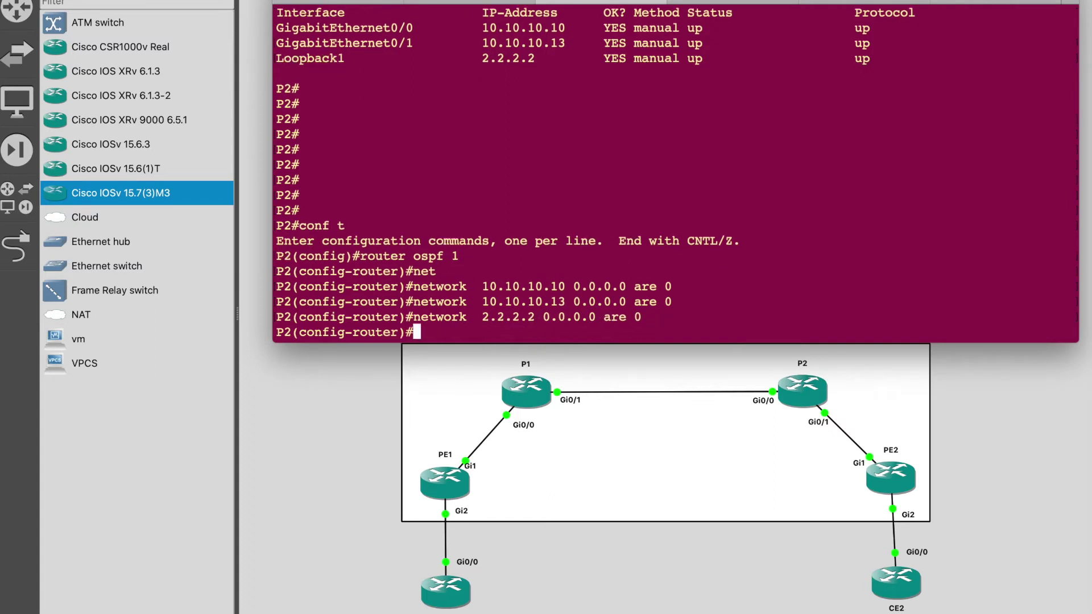
pyautogui.write('end')
pyautogui.press('Return')
pyautogui.write('wr')
pyautogui.press('Return')
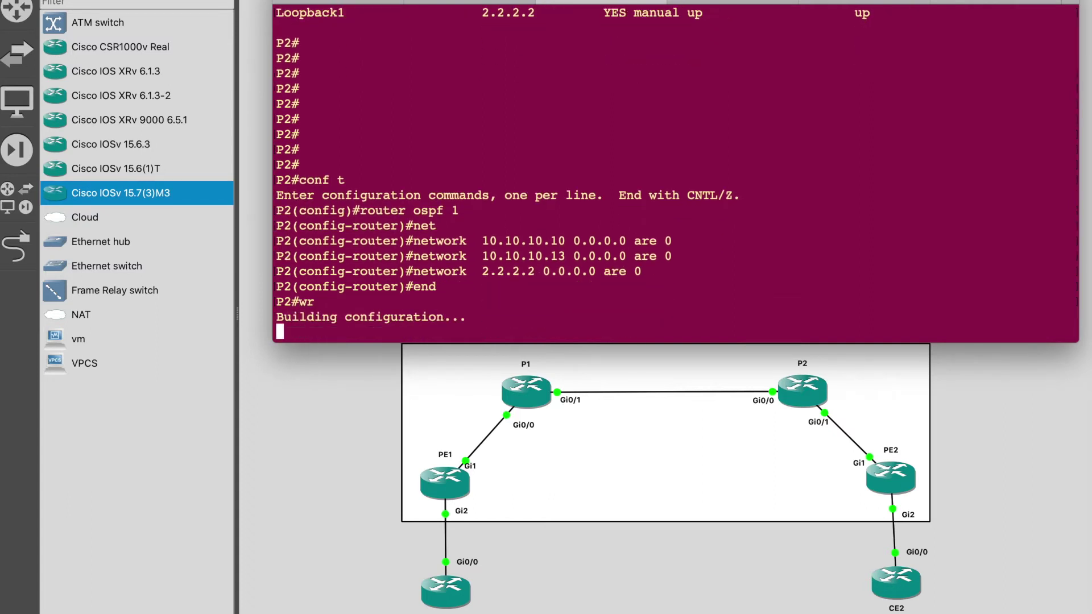
pyautogui.hotkey('ctrl', 'Tab')
# Start OSPF process 1 on PE2 advertising 10.10.10.14 and 44.44.44.44 (0.0.0.0) in area 0.
pyautogui.press('Return')
pyautogui.press('Return')
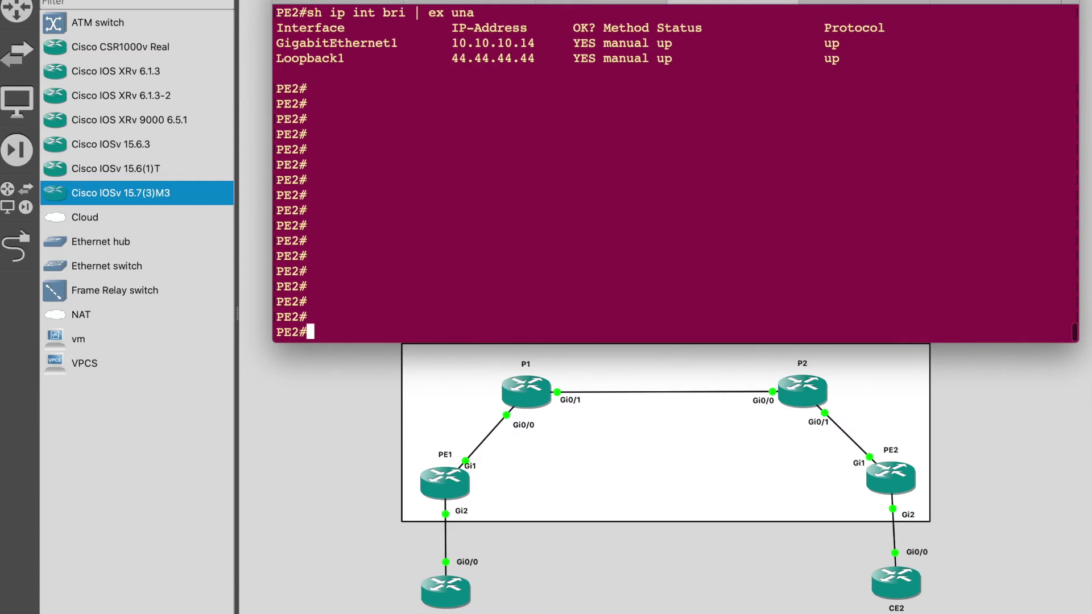
pyautogui.write('conf t')
pyautogui.press('Return')
pyautogui.write('ro')
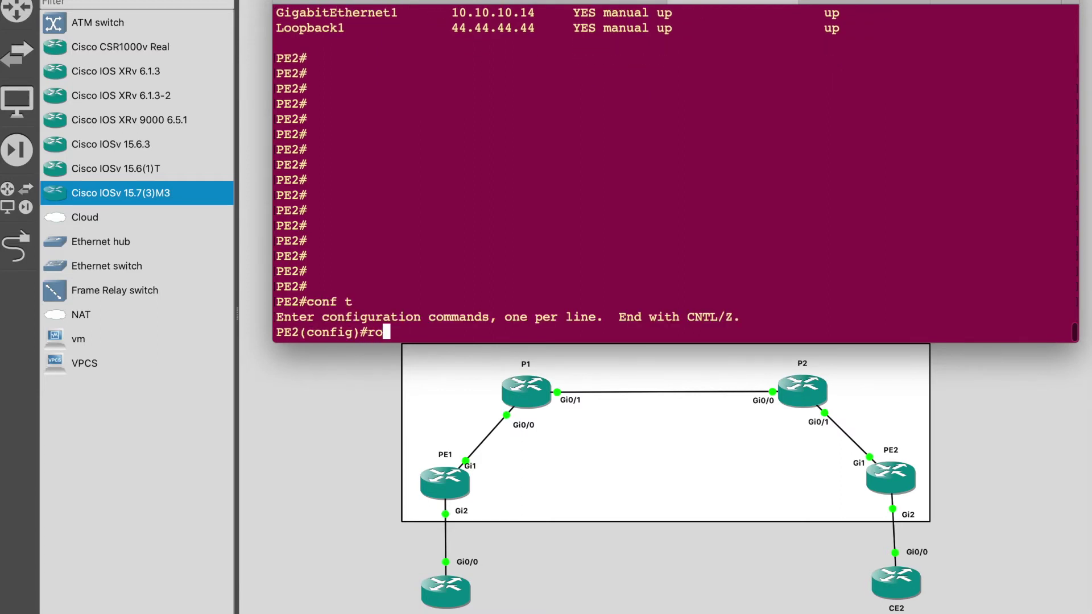
pyautogui.write('uter ospf 1')
pyautogui.press('Return')
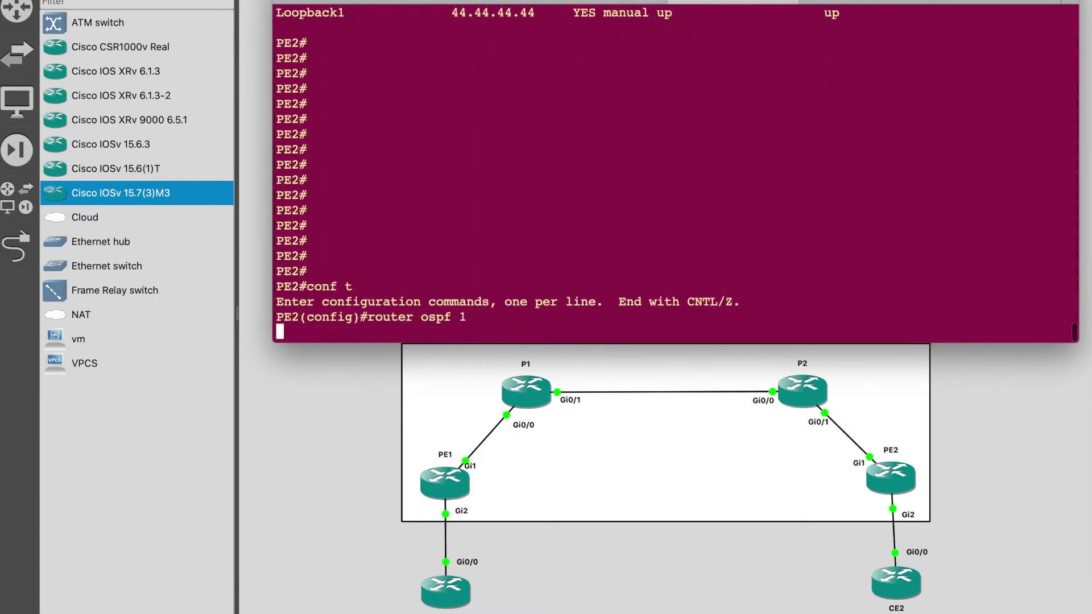
pyautogui.write('neyt')
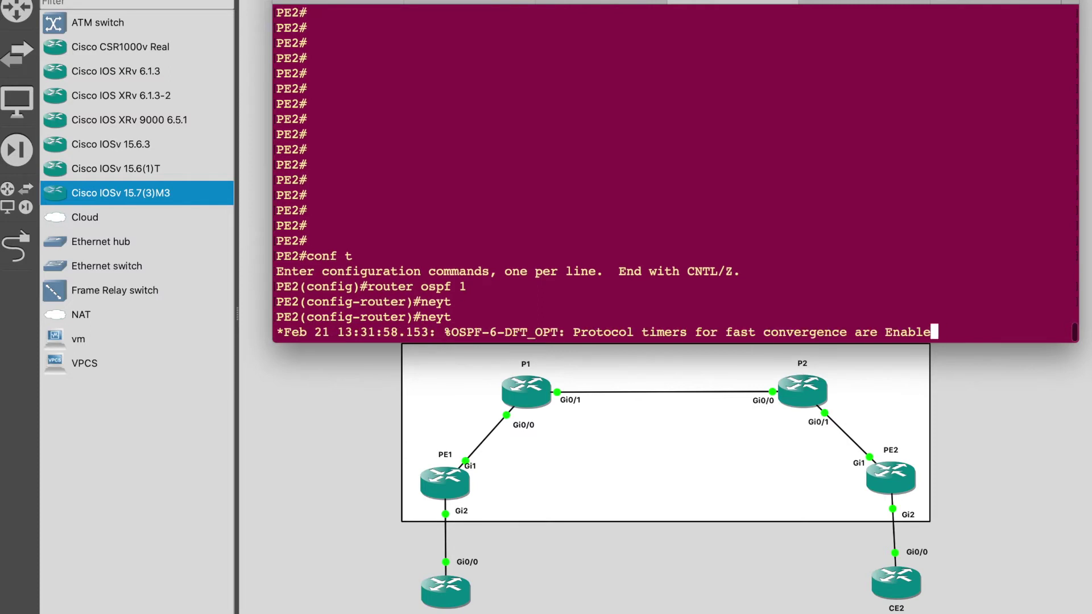
pyautogui.press('BackSpace')
pyautogui.press('BackSpace')
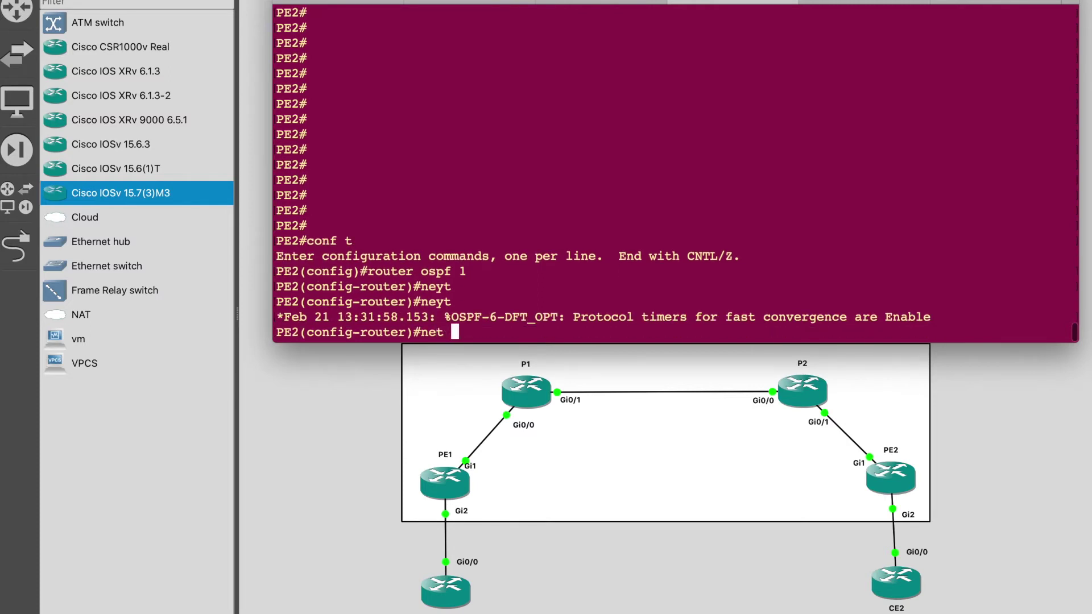
pyautogui.scroll(7, 633, 118)
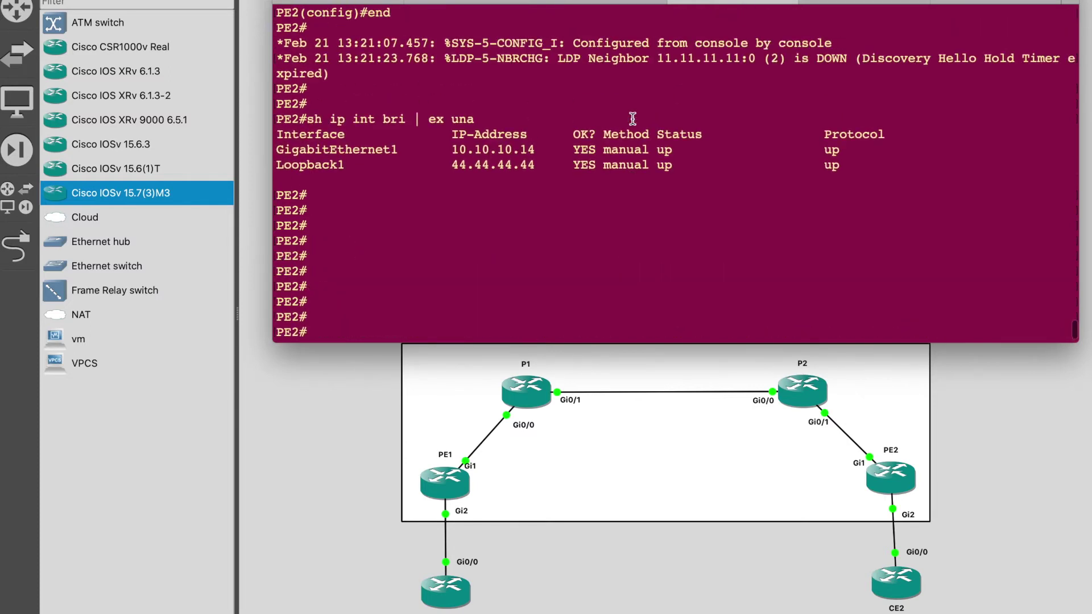
pyautogui.write('t 10.10.10.')
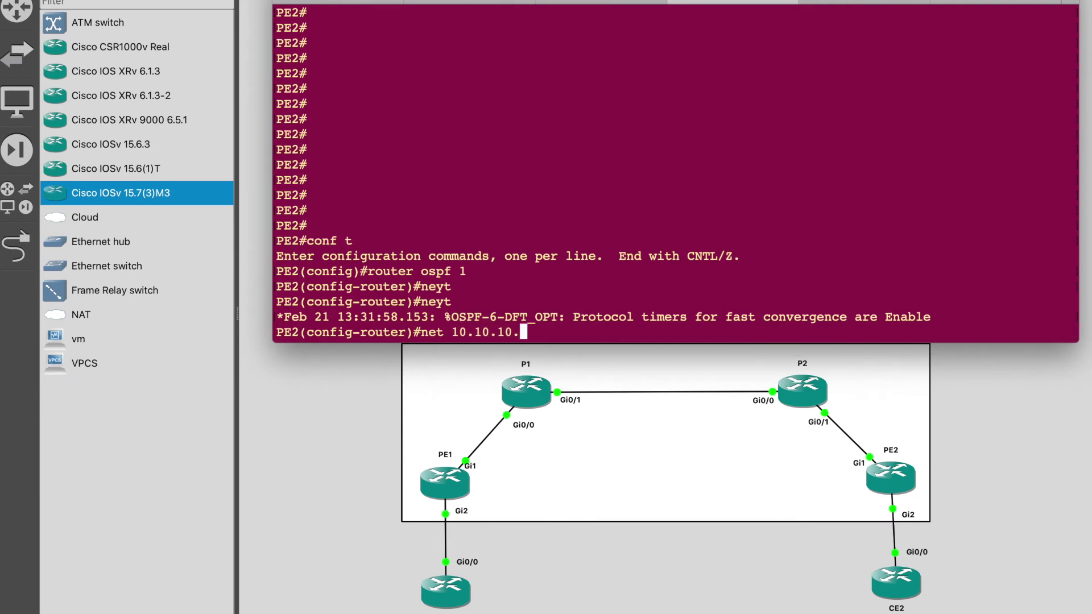
pyautogui.write('14 0.0.0.0 are 0')
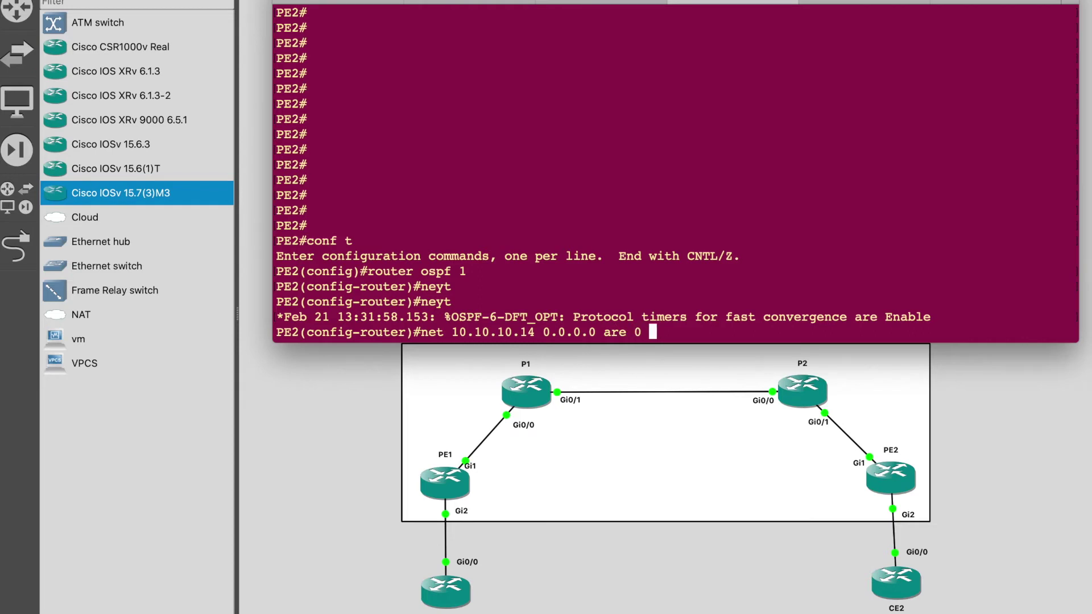
pyautogui.press('Return')
pyautogui.write('net ')
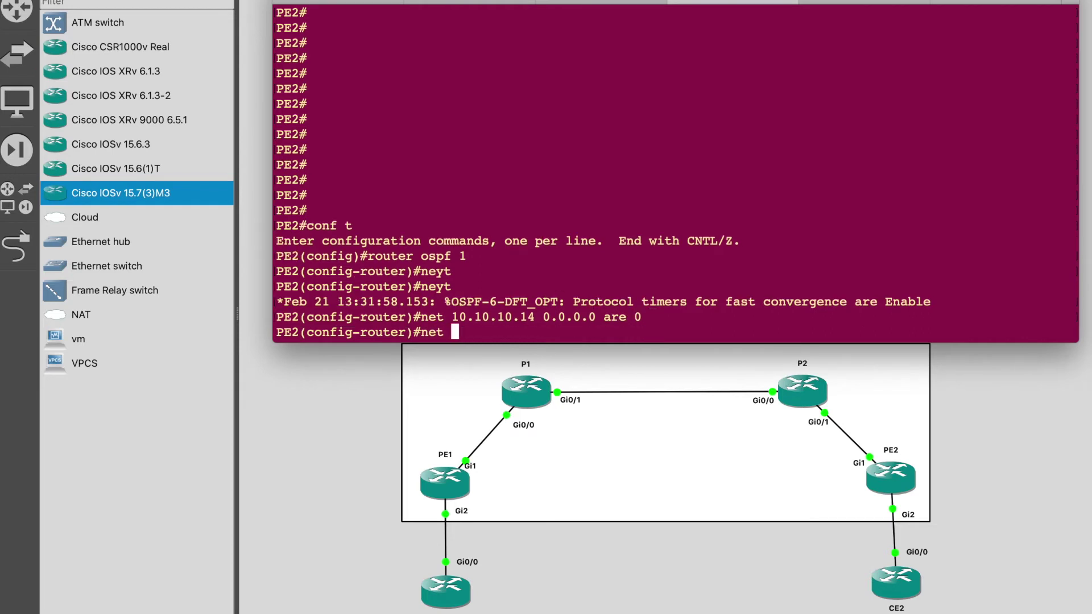
pyautogui.write('44.44.44.44 0.0.0')
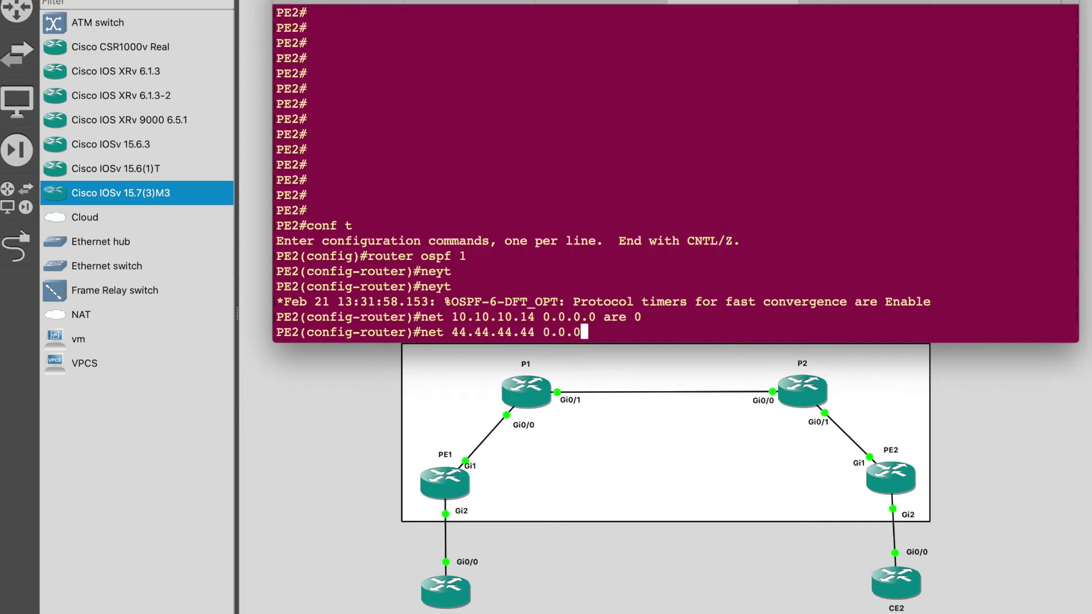
pyautogui.write('.0 are 0')
pyautogui.press('Return')
# Leave configuration mode and save PE2's running configuration with wr.
pyautogui.write('er)#e')
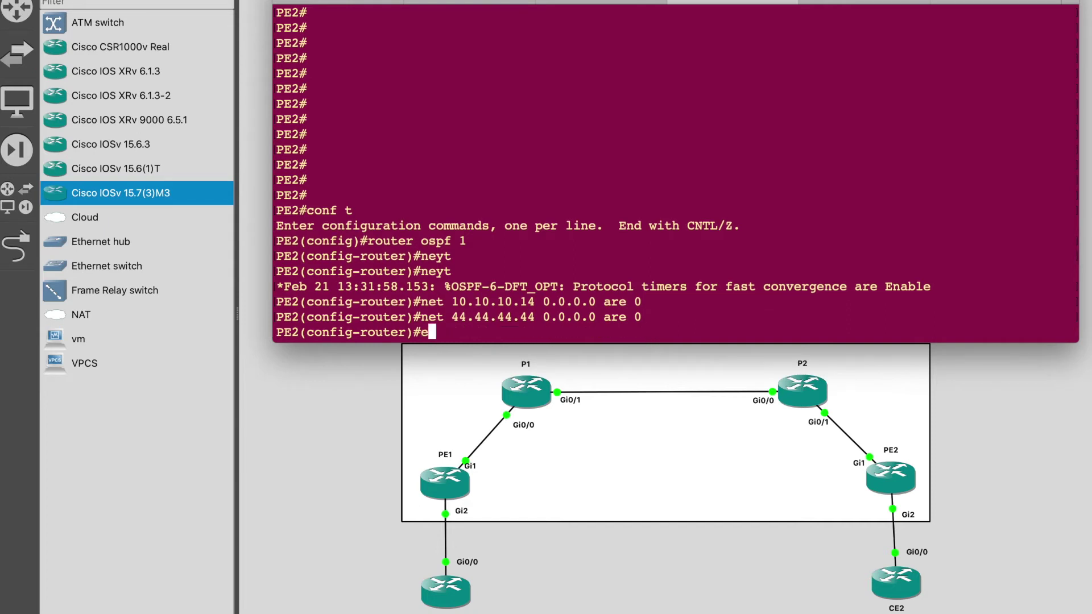
pyautogui.write('nd')
pyautogui.press('Return')
pyautogui.write('wr')
pyautogui.press('Return')
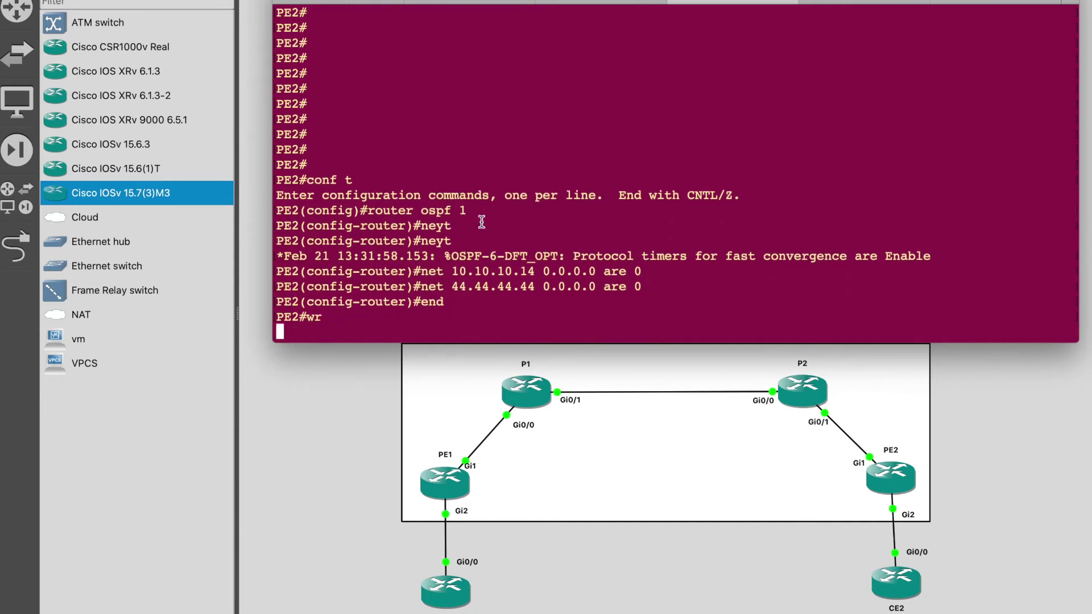
# Refresh PE1's prompt and list P1's OSPF neighbors with show ip ospf neighbor.
pyautogui.press('super+1')
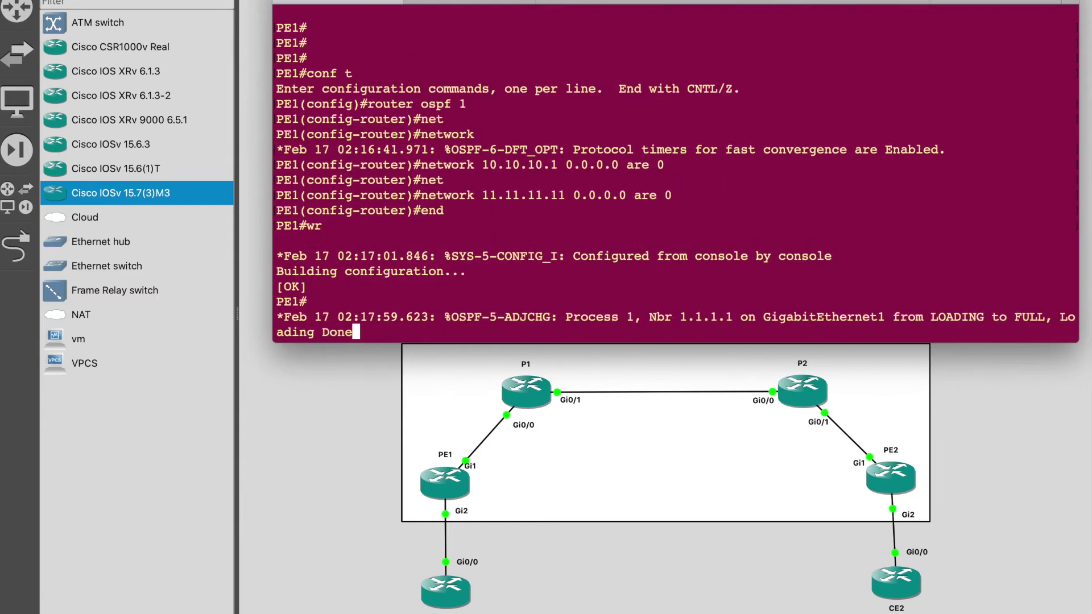
pyautogui.press('Return')
pyautogui.press('Return')
pyautogui.press('Return')
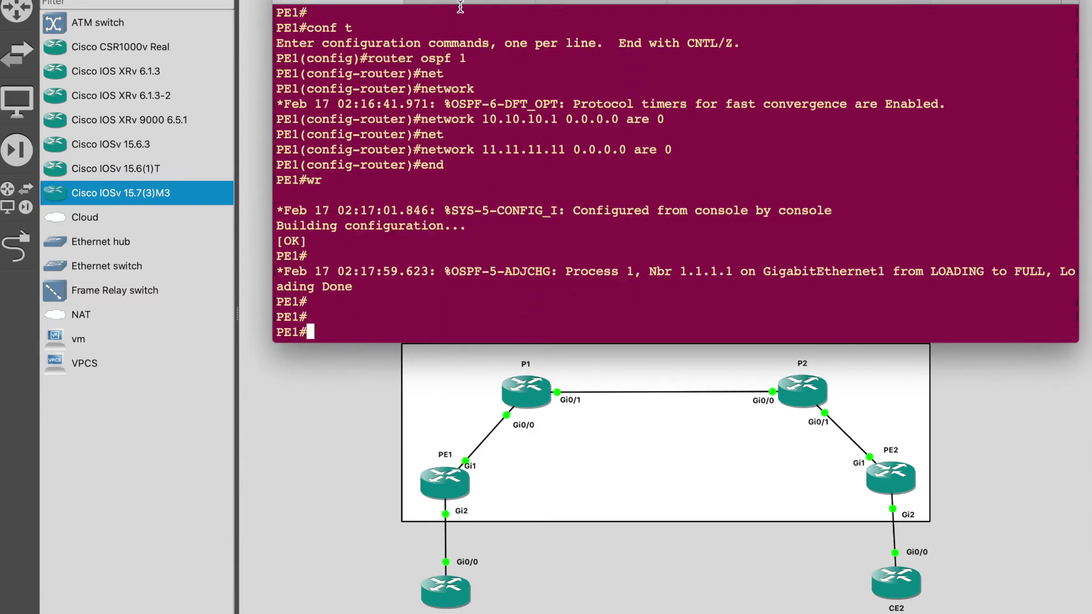
pyautogui.press('super+2')
pyautogui.press('Return')
pyautogui.press('Return')
pyautogui.press('Return')
pyautogui.write('sh i')
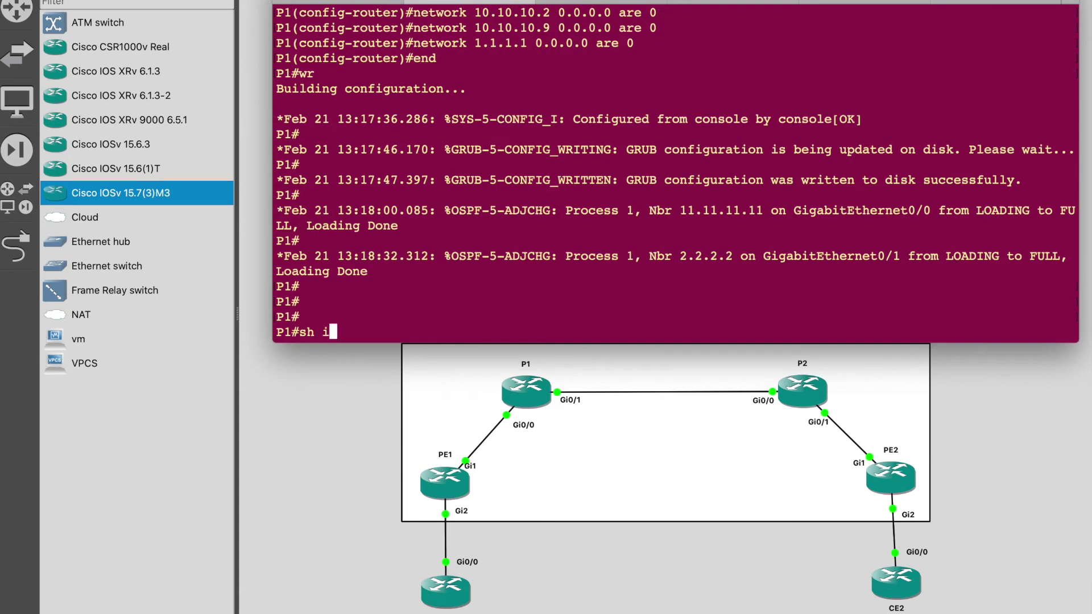
pyautogui.write('ip ospf nei')
pyautogui.press('Tab')
pyautogui.press('Return')
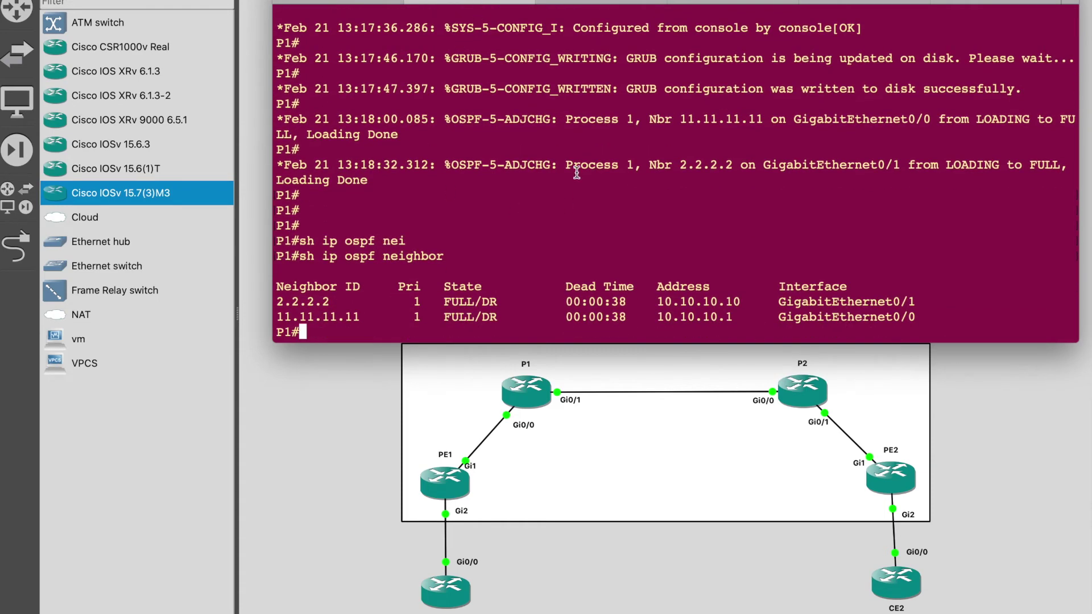
# Run show ip ospf neighbor on P2, correcting the mistyped command.
pyautogui.click(602, 2)
pyautogui.write('sh ip ')
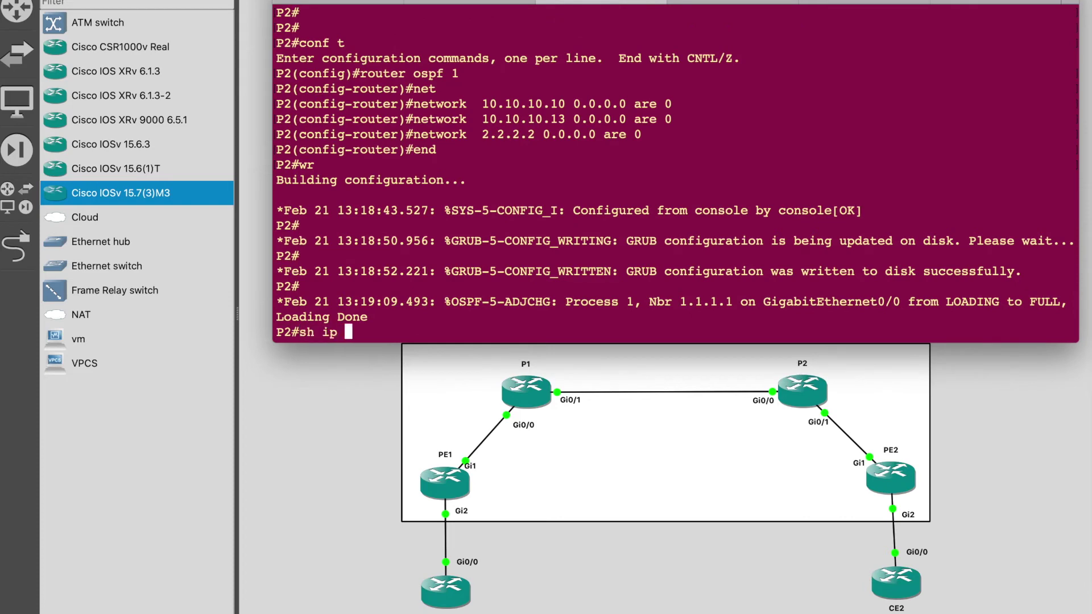
pyautogui.write('ospf neiq')
pyautogui.press('Return')
pyautogui.press('Up')
pyautogui.press('BackSpace')
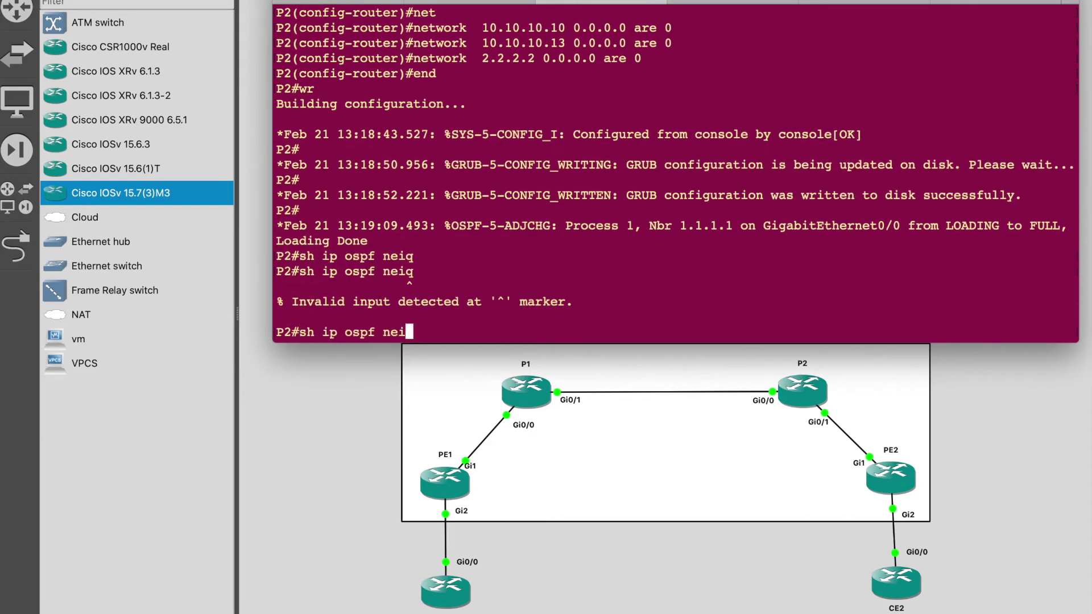
pyautogui.press('Tab')
pyautogui.press('Return')
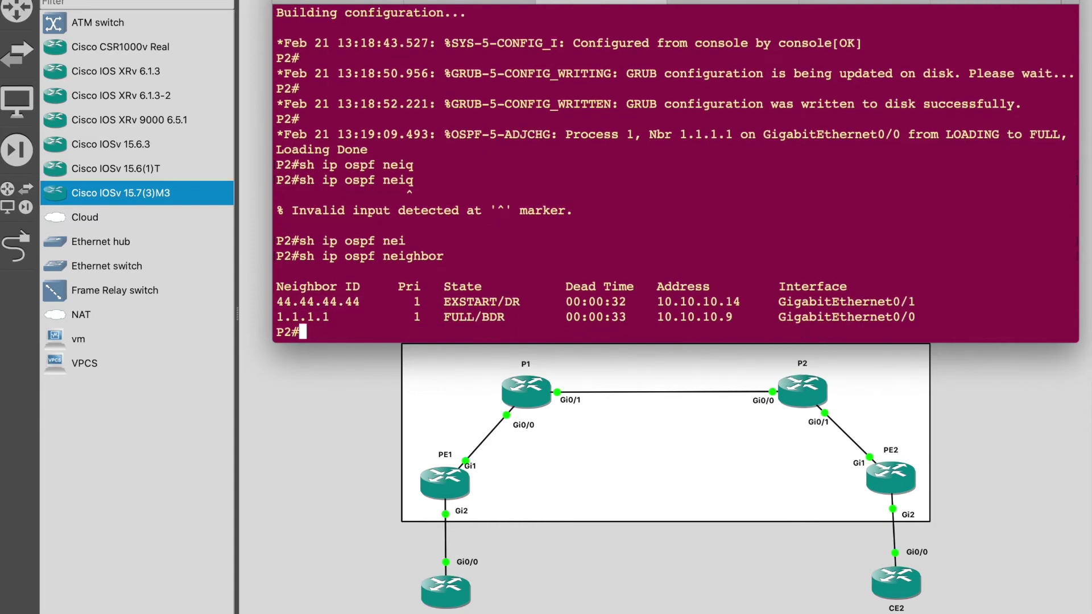
# Recheck P2's OSPF neighbor table three more times.
pyautogui.press('Up')
pyautogui.press('Return')
pyautogui.press('Up')
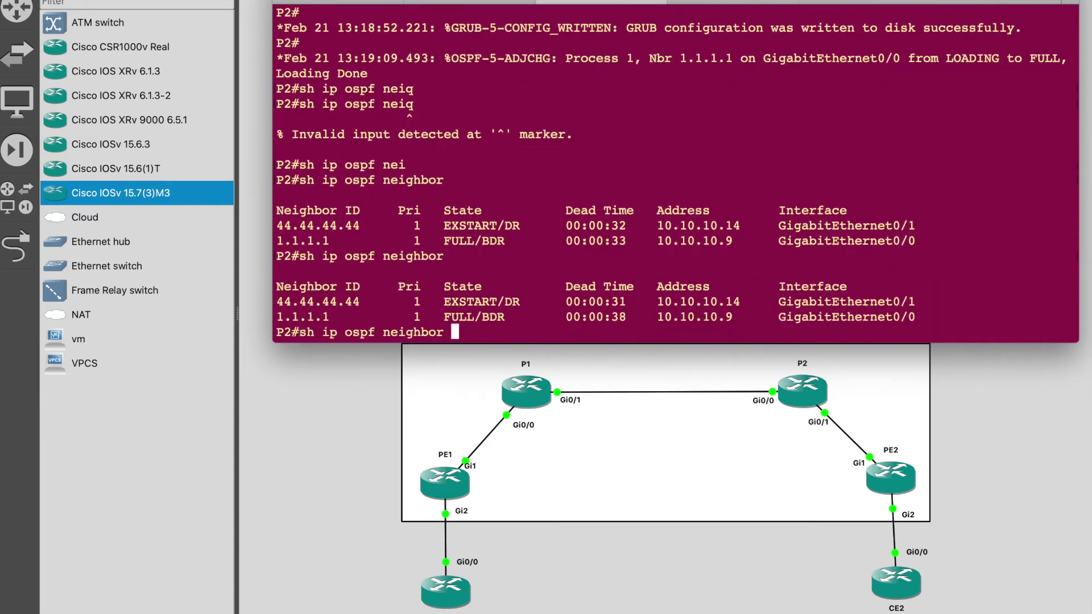
pyautogui.press('Return')
pyautogui.press('Up')
pyautogui.press('Return')
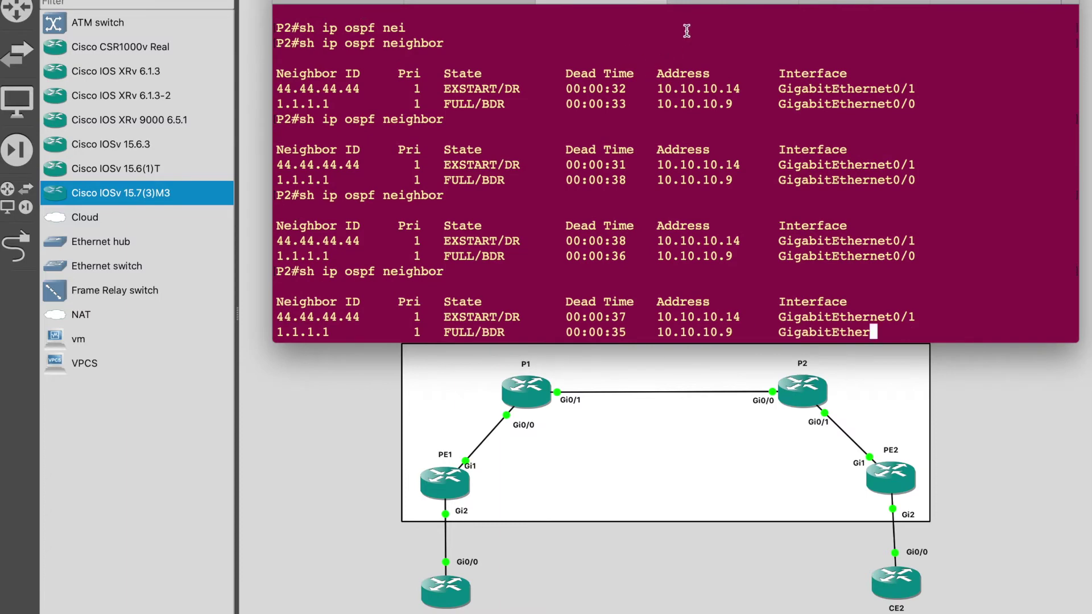
# List PE2's OSPF neighbors twice, showing 2.2.2.2 as its neighbor.
pyautogui.hotkey('ctrl', 'Tab')
pyautogui.write('sh ip ')
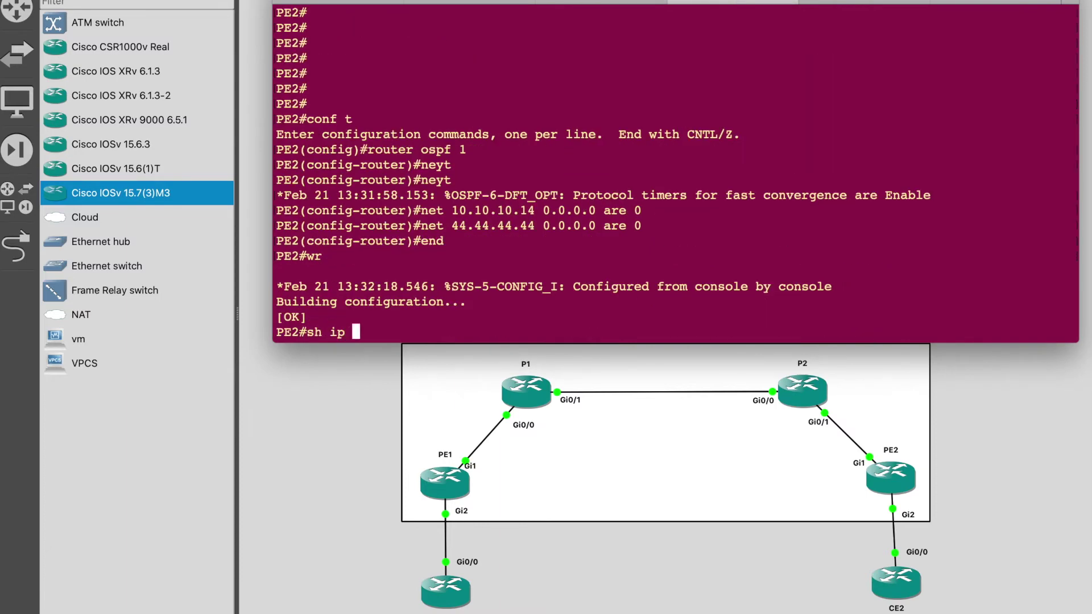
pyautogui.write('os nei')
pyautogui.press('Tab')
pyautogui.press('Return')
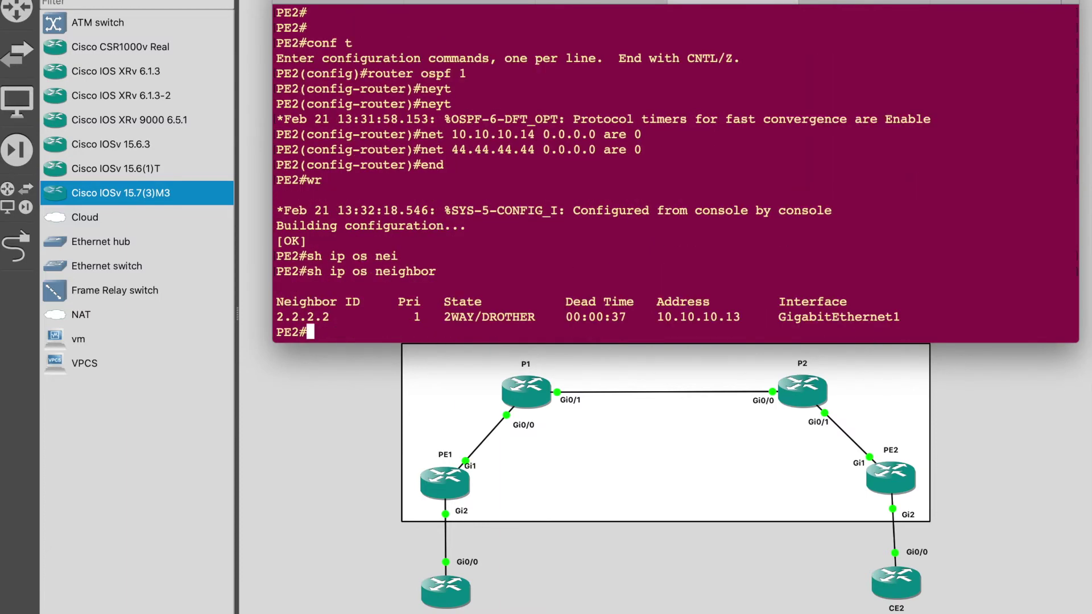
pyautogui.press('Up')
pyautogui.press('Return')
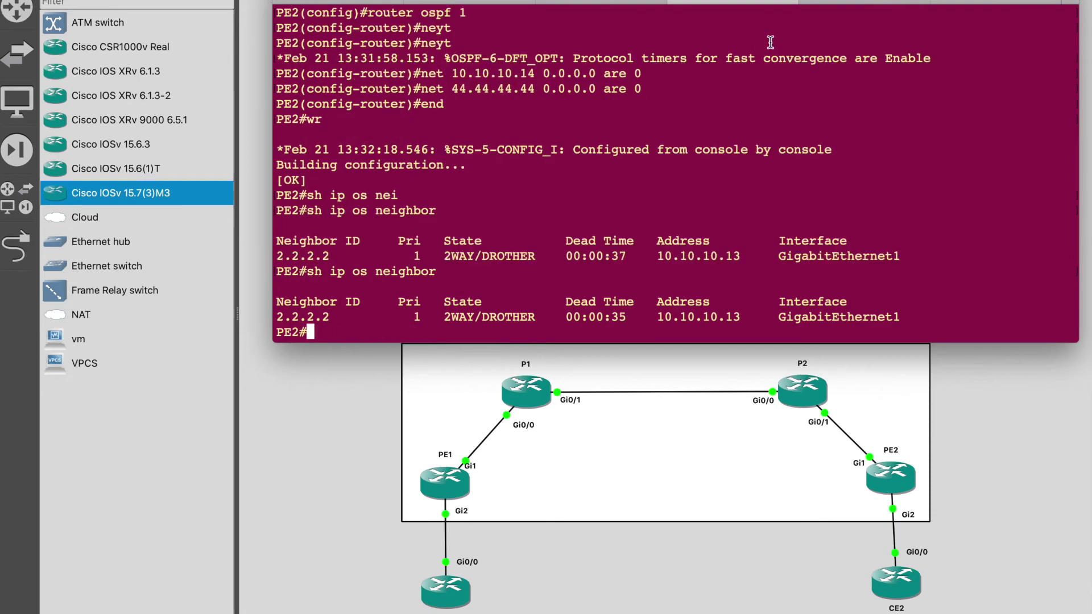
# Recheck P2 until 1.1.1.1 and 44.44.44.44 both show FULL.
pyautogui.click(545, 5)
pyautogui.press('Return')
pyautogui.press('Return')
pyautogui.press('Return')
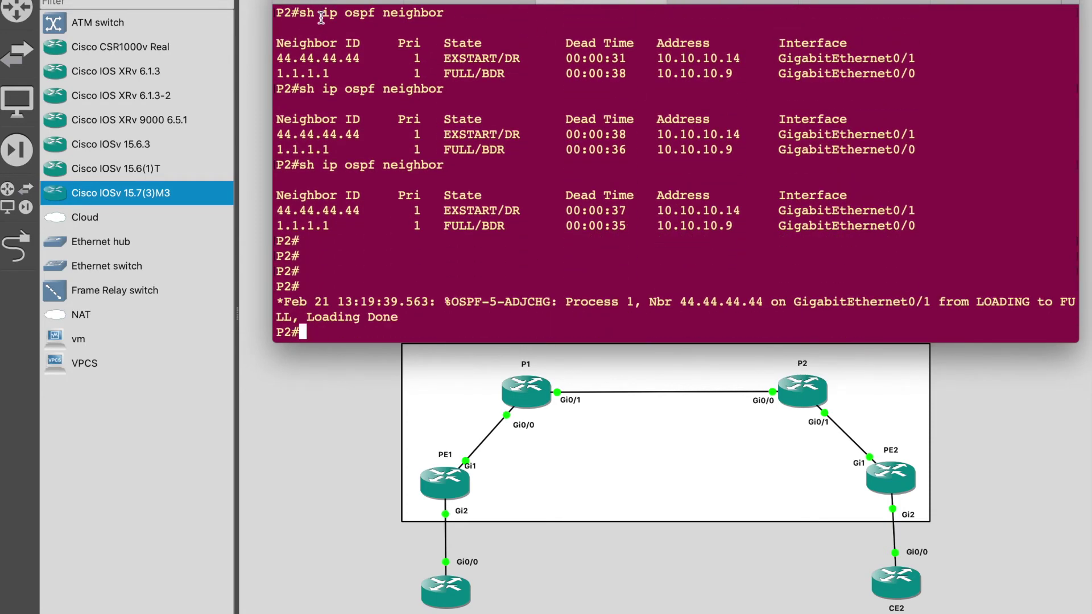
pyautogui.press('Up')
pyautogui.press('Return')
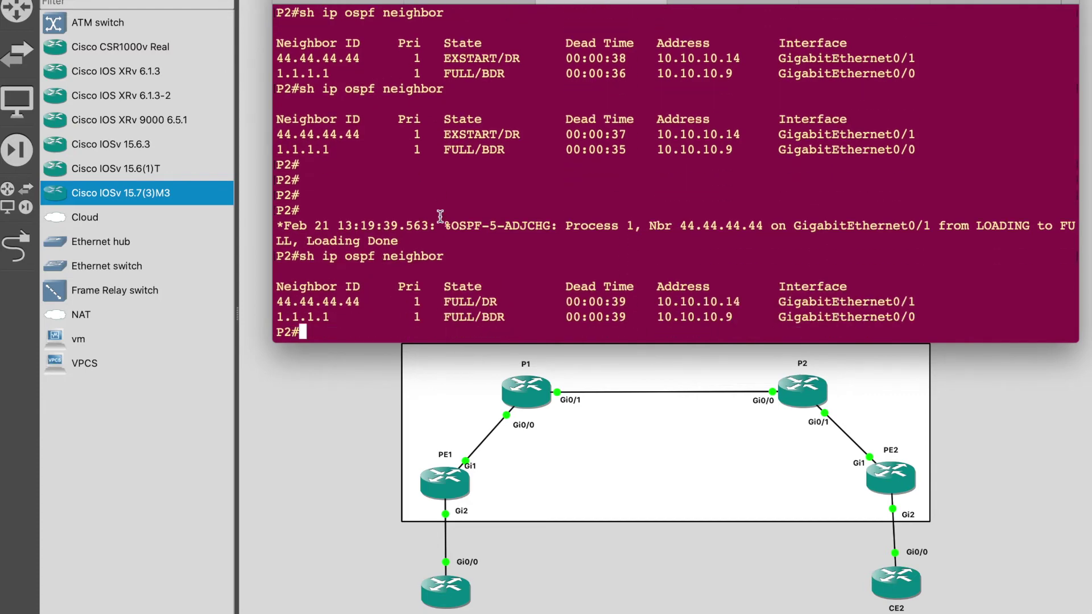
# Enter OSPF process 1 configuration on PE1, correcting the mistyped router commands.
pyautogui.click(332, 4)
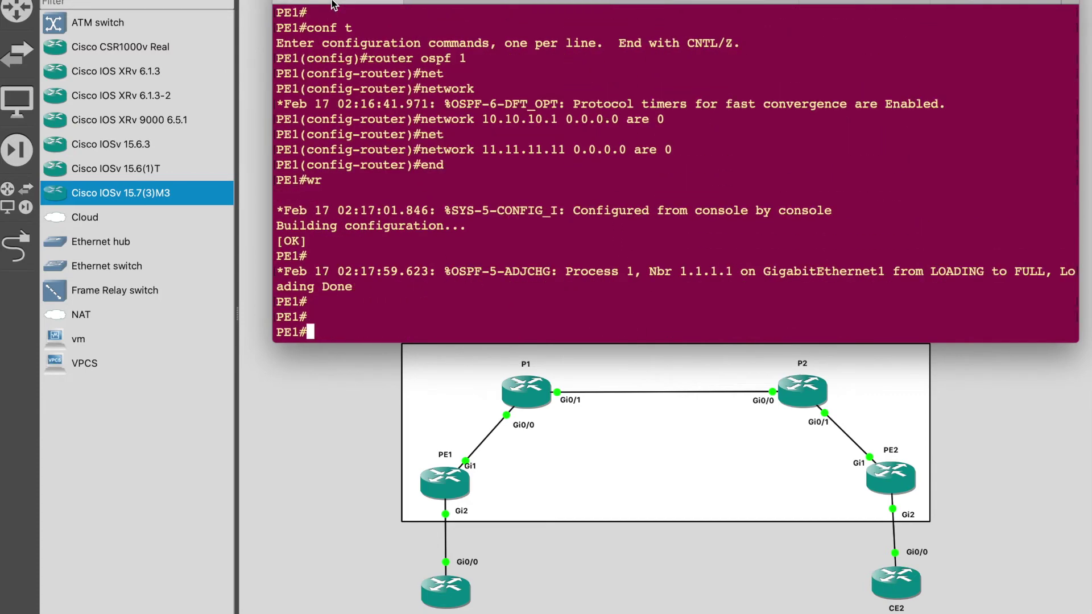
pyautogui.press('Return')
pyautogui.press('Return')
pyautogui.press('Return')
pyautogui.write('conf t')
pyautogui.press('Return')
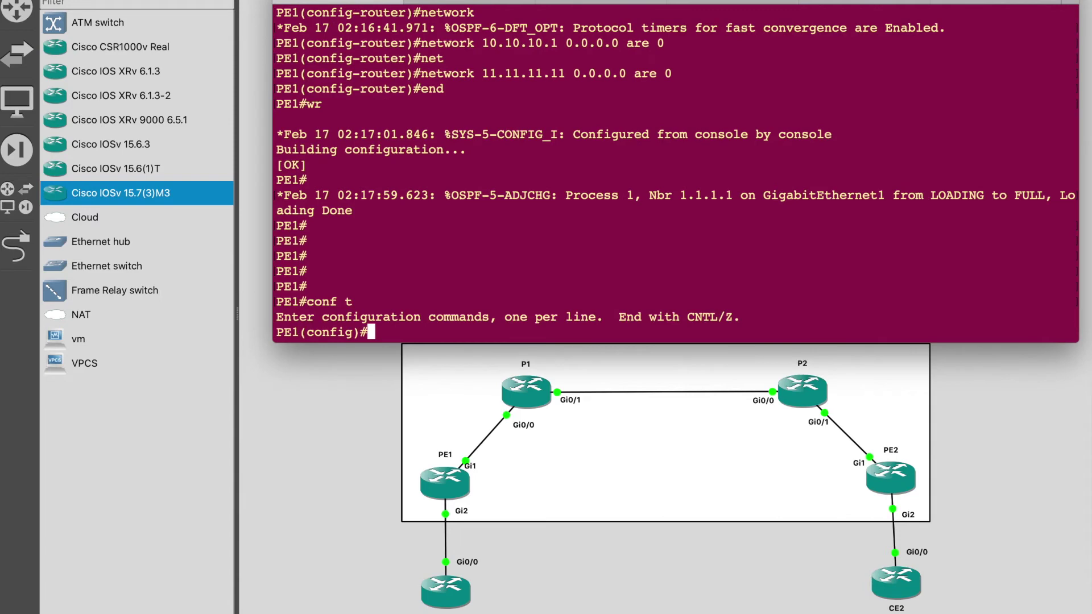
pyautogui.write('router bgp')
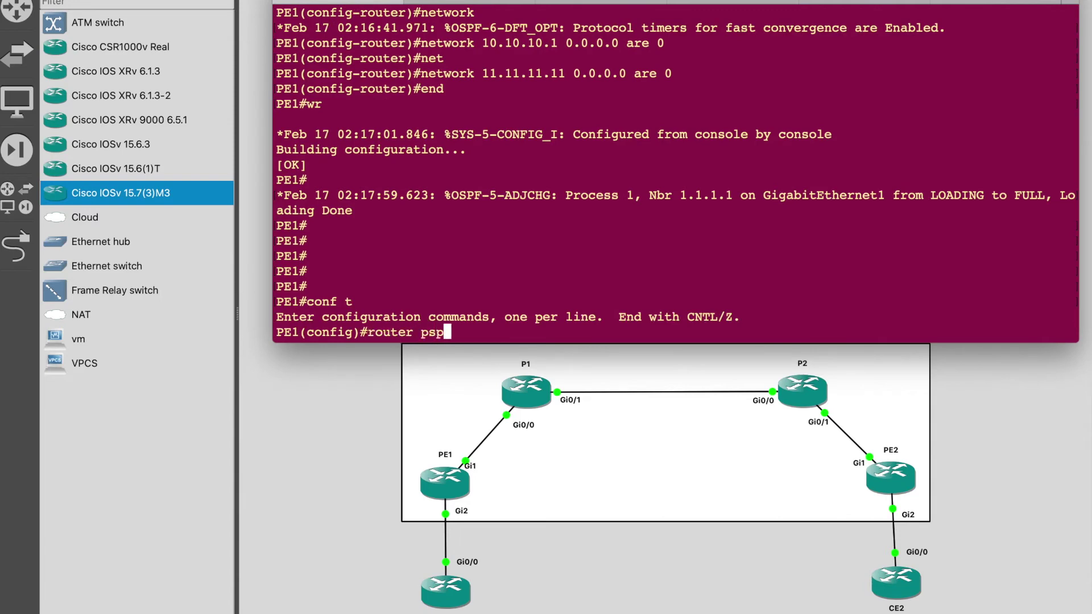
pyautogui.press('BackSpace')
pyautogui.press('BackSpace')
pyautogui.press('BackSpace')
pyautogui.press('BackSpace')
pyautogui.press('BackSpace')
pyautogui.press('BackSpace')
pyautogui.press('BackSpace')
pyautogui.press('BackSpace')
pyautogui.press('BackSpace')
pyautogui.press('BackSpace')
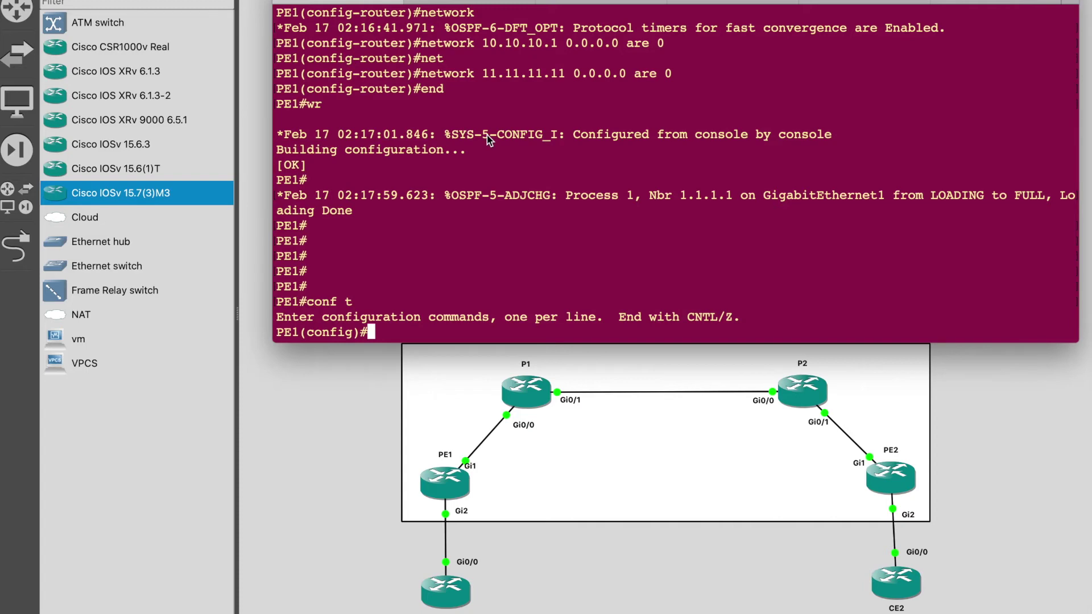
pyautogui.write('router opsf 1')
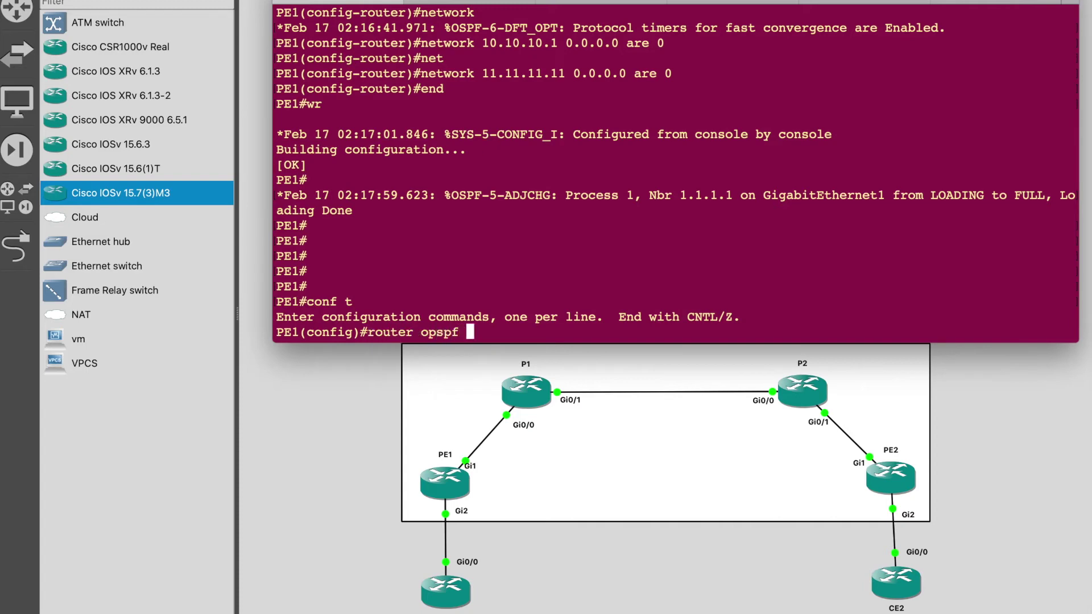
pyautogui.press('BackSpace')
pyautogui.press('BackSpace')
pyautogui.press('BackSpace')
pyautogui.press('BackSpace')
pyautogui.press('BackSpace')
pyautogui.write('spf 1')
pyautogui.press('Return')
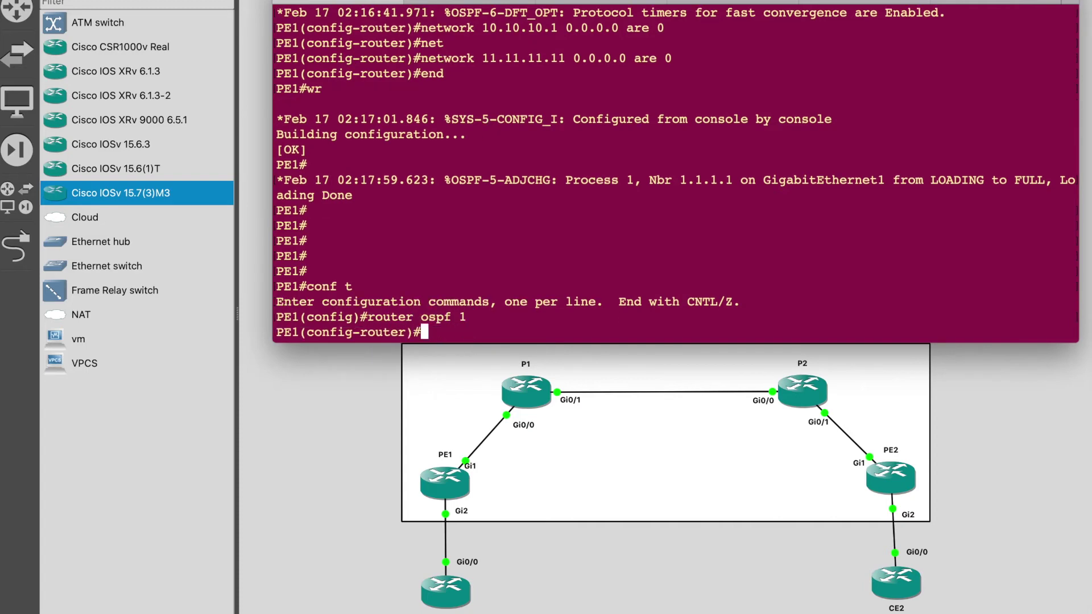
# Enable mpls ldp autoconfig under OSPF 1 on PE1.
pyautogui.write('mpl ldp')
pyautogui.press('Tab')
pyautogui.write('au')
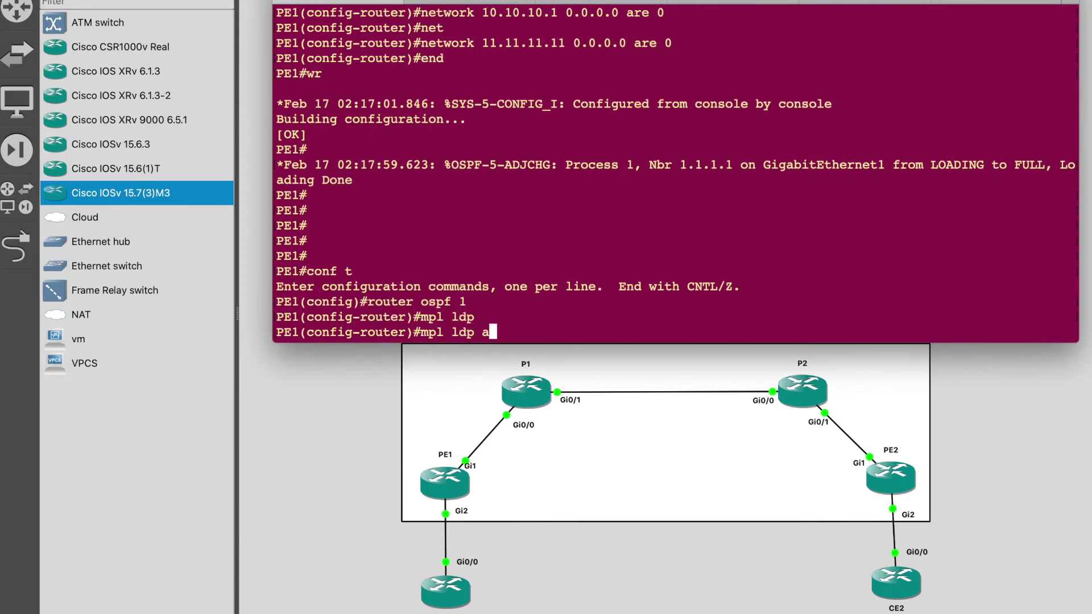
pyautogui.press('Tab')
pyautogui.press('Return')
pyautogui.write('exi')
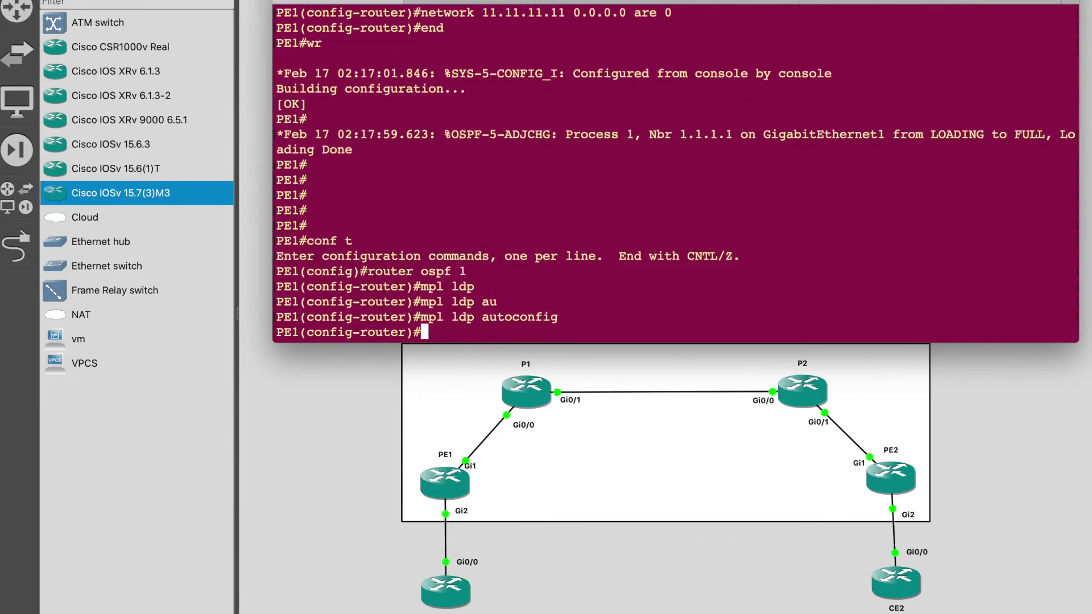
pyautogui.press('Return')
# Set PE1's MPLS LDP router-id to Loopback 1.
pyautogui.write('mpl')
pyautogui.press('Tab')
pyautogui.write('ldp')
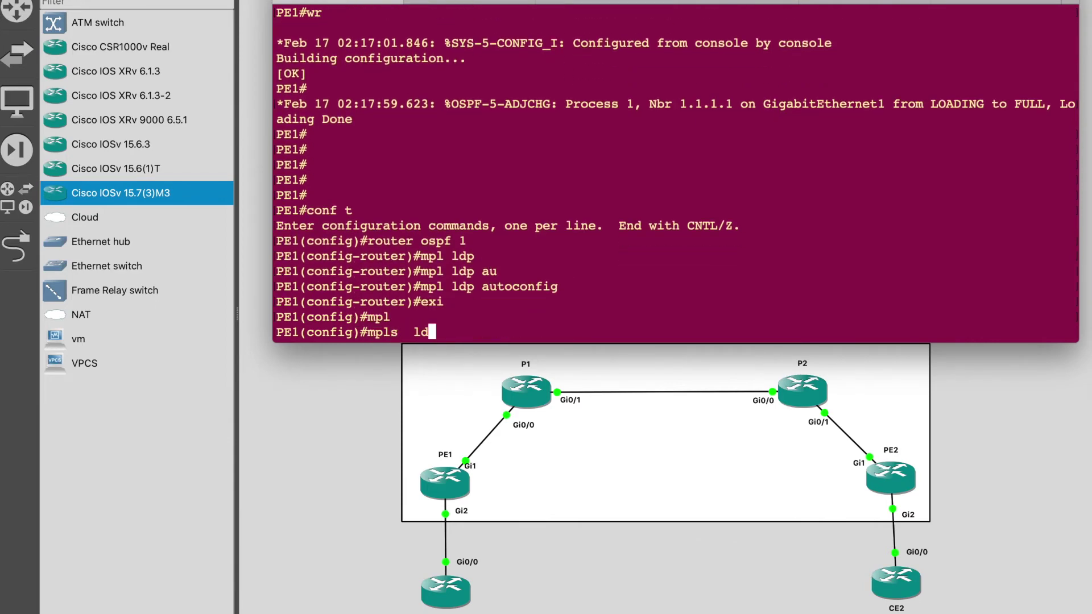
pyautogui.press('Tab')
pyautogui.write('rou')
pyautogui.press('Tab')
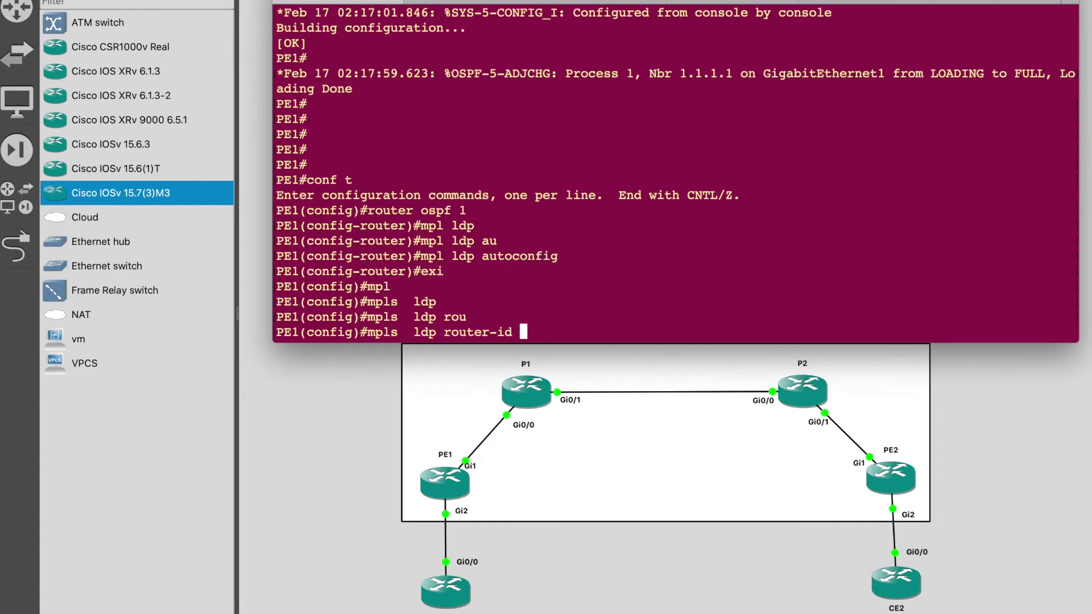
pyautogui.write('lo 1')
pyautogui.press('Return')
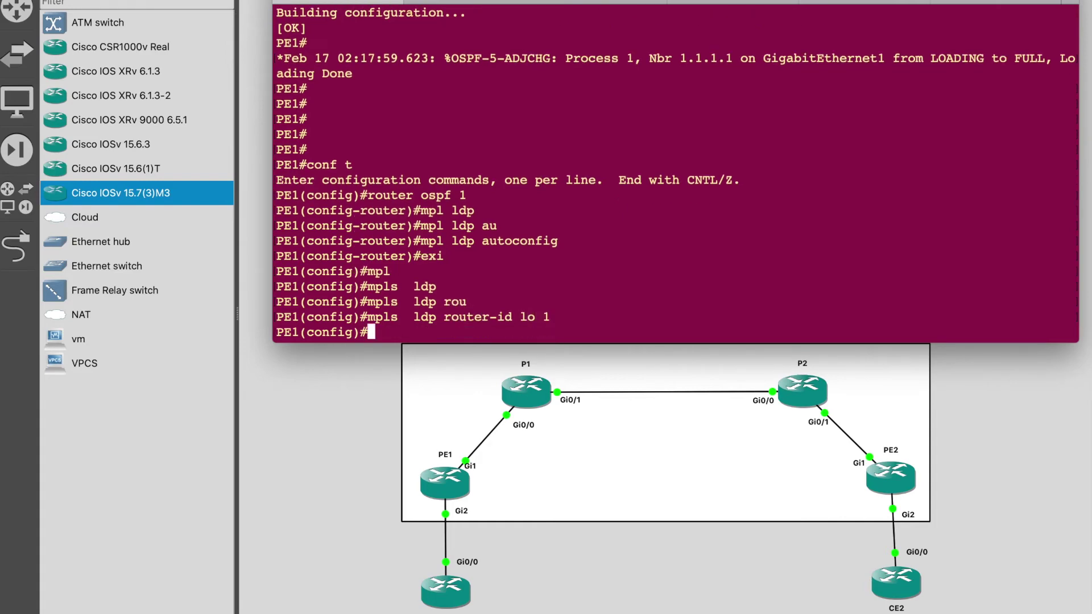
# Copy the 'mpls ldp router-id lo 1' line from PE1's console for reuse.
pyautogui.click(379, 322)
pyautogui.moveTo(379, 322); pyautogui.dragTo(550, 319)
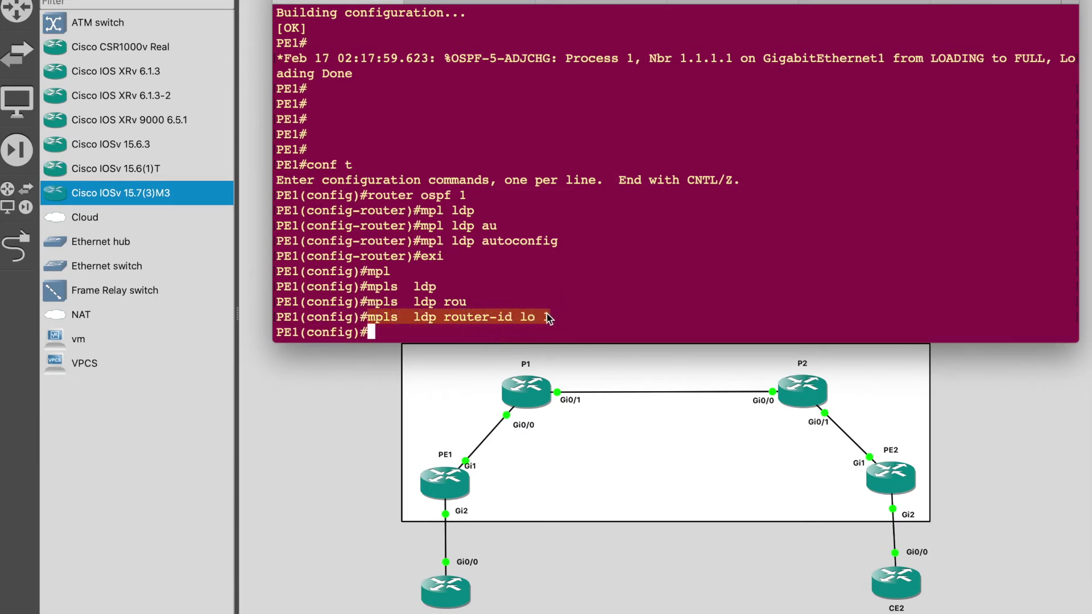
pyautogui.rightClick(532, 320)
pyautogui.click(560, 398)
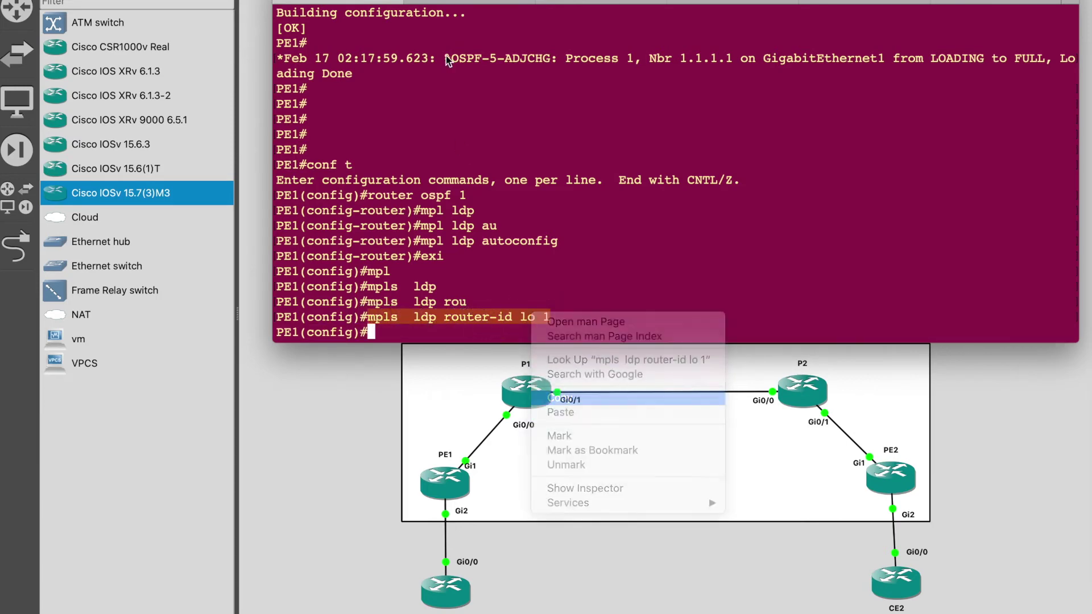
pyautogui.click(449, 2)
# Apply the copied 'mpls ldp router-id lo 1' command on P1 and P2.
pyautogui.write('conf t')
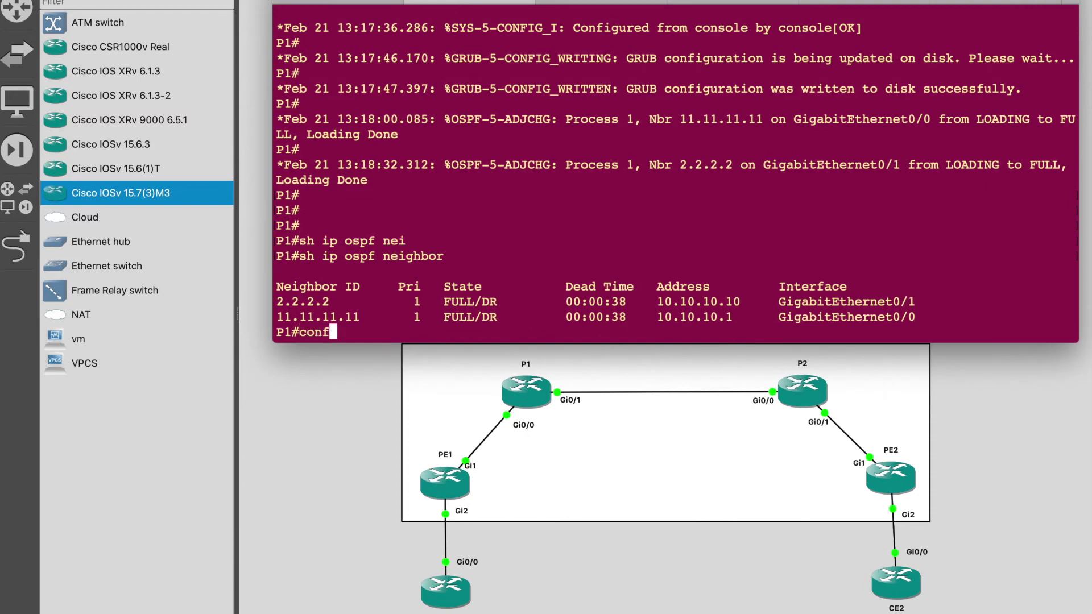
pyautogui.press('Return')
pyautogui.press('super+v')
pyautogui.press('Return')
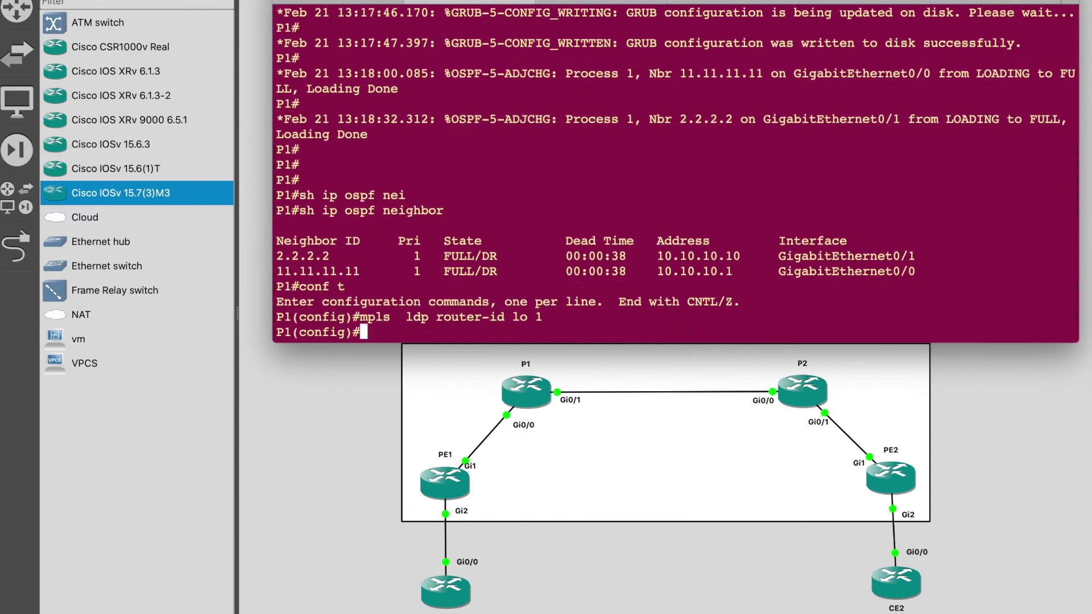
pyautogui.click(568, 6)
pyautogui.press('Return')
pyautogui.press('Return')
pyautogui.press('Return')
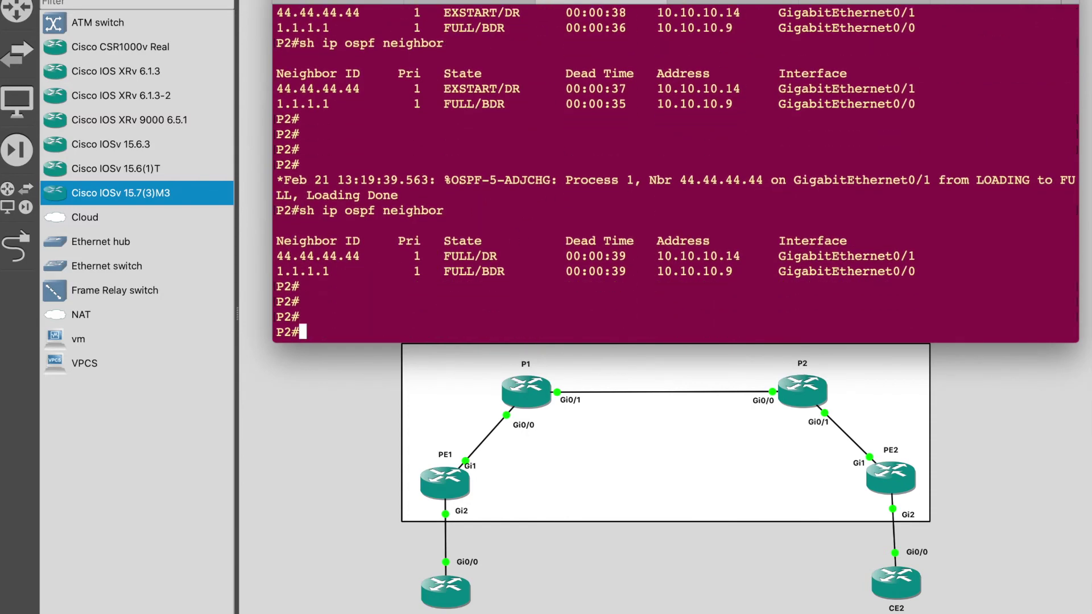
pyautogui.write('conf t')
pyautogui.press('Return')
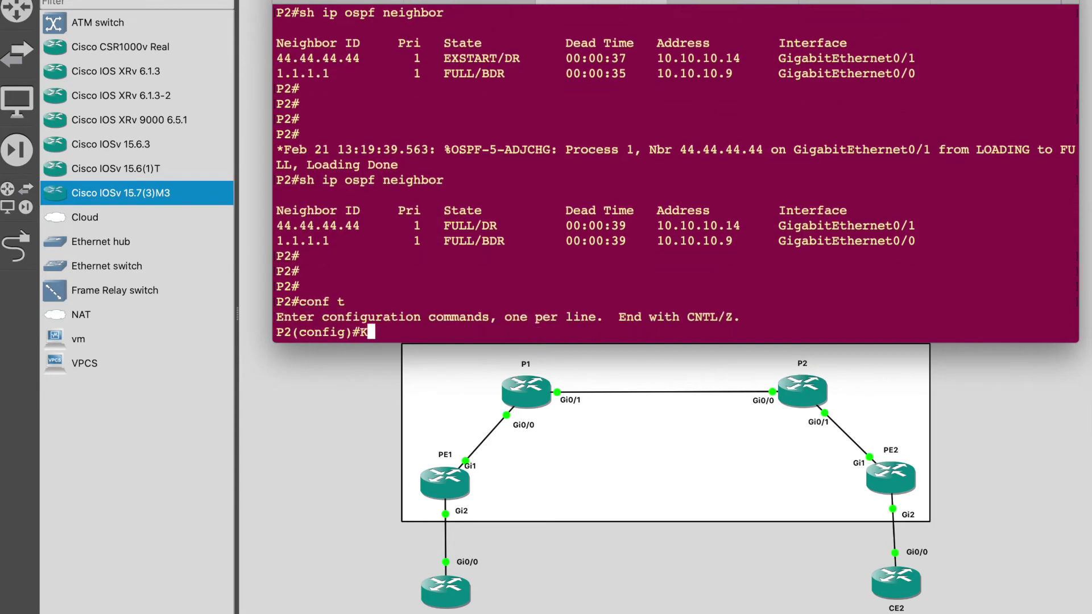
pyautogui.press('super+v')
pyautogui.press('Return')
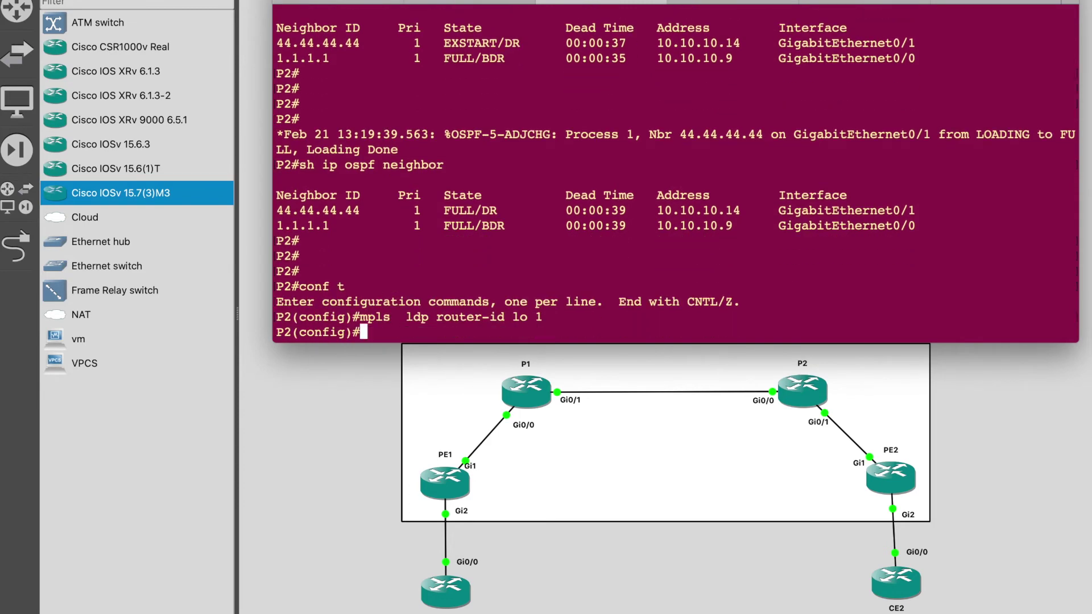
# Apply the same LDP router-id Loopback 1 command on PE2.
pyautogui.click(733, 4)
pyautogui.press('Return')
pyautogui.press('Return')
pyautogui.press('Return')
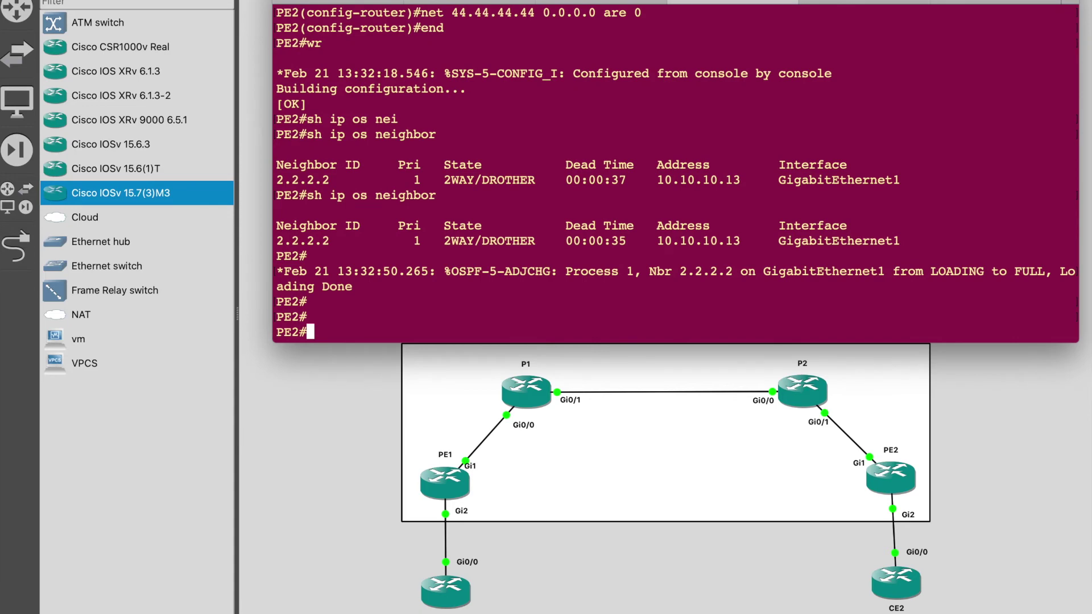
pyautogui.write('conf t')
pyautogui.press('Return')
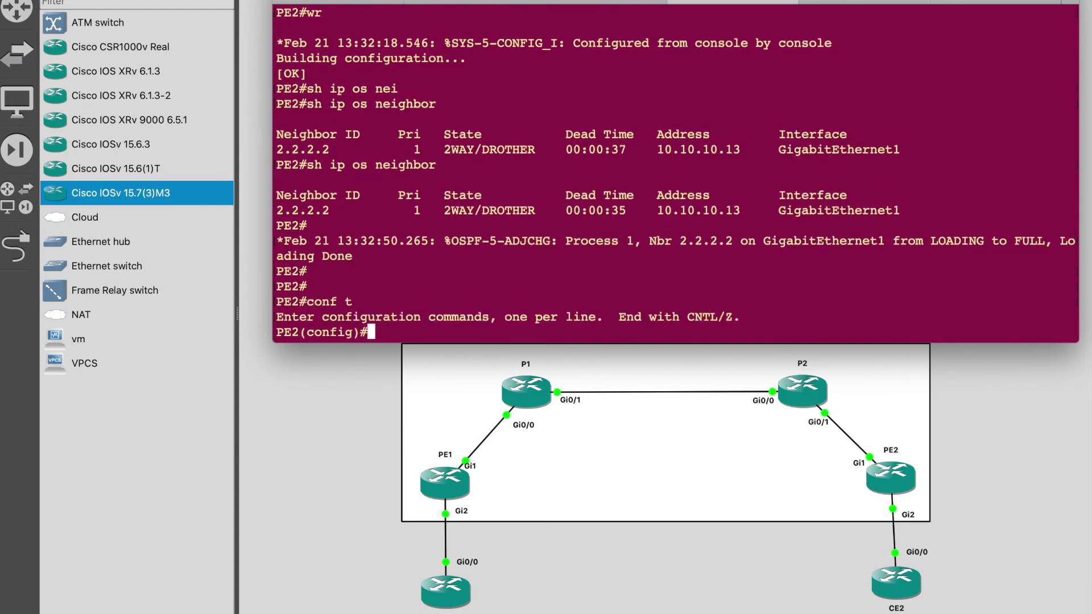
pyautogui.press('super+v')
pyautogui.press('Return')
pyautogui.click(826, 3)
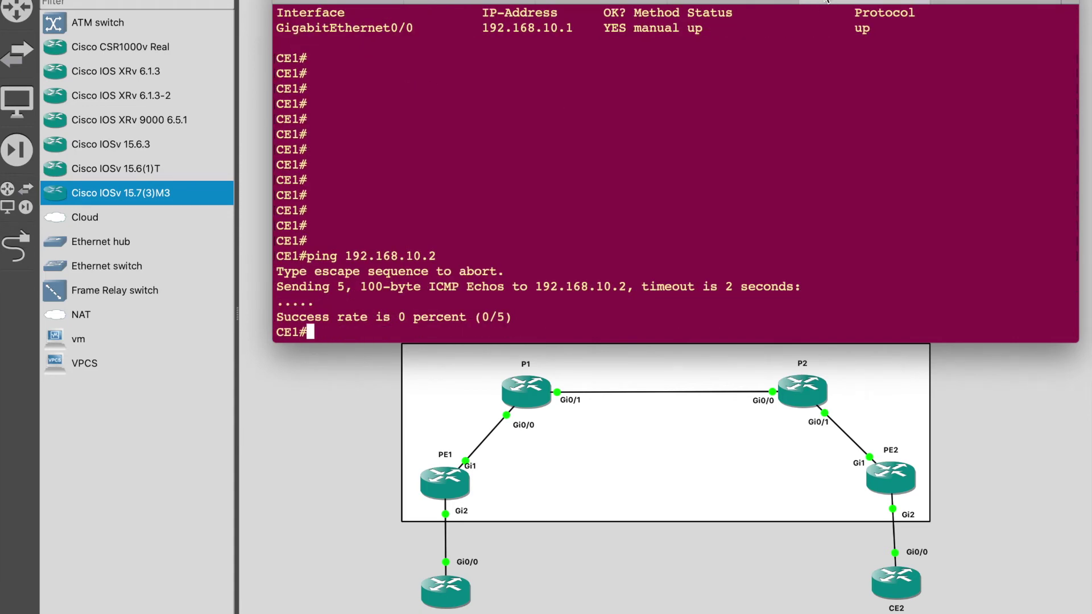
# Enable mpls ldp autoconfig under OSPF process 1 on P1.
pyautogui.click(469, 2)
pyautogui.press('Return')
pyautogui.press('Return')
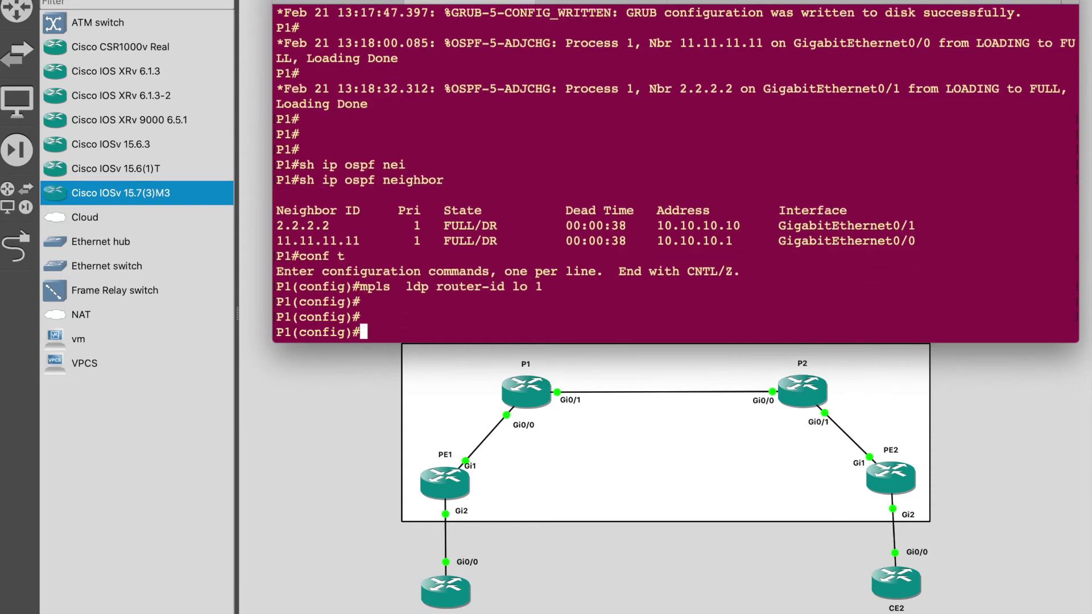
pyautogui.press('Return')
pyautogui.write('router pspf')
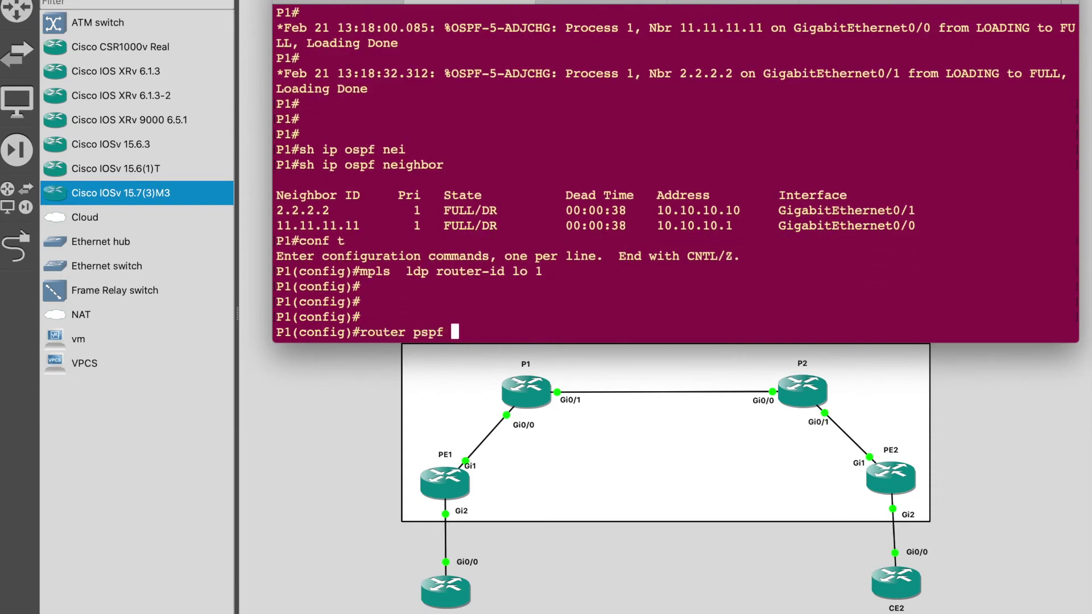
pyautogui.press('BackSpace')
pyautogui.press('BackSpace')
pyautogui.press('BackSpace')
pyautogui.press('BackSpace')
pyautogui.press('BackSpace')
pyautogui.write('sopf')
pyautogui.press('BackSpace')
pyautogui.press('BackSpace')
pyautogui.press('BackSpace')
pyautogui.press('BackSpace')
pyautogui.press('BackSpace')
pyautogui.write('ospf 1')
pyautogui.press('Return')
pyautogui.write('mpl')
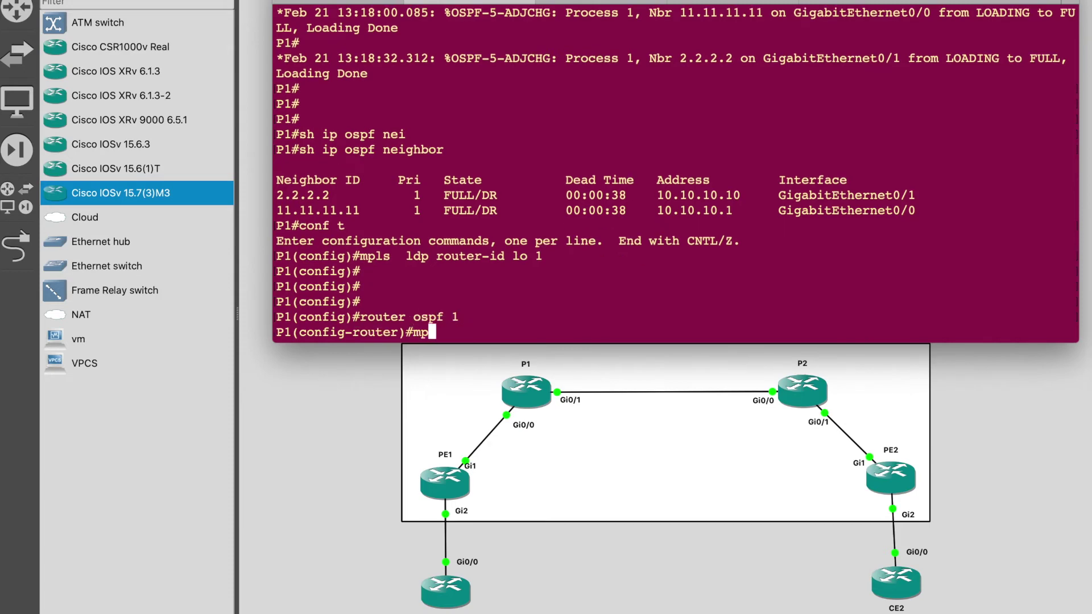
pyautogui.press('Tab')
pyautogui.write('ldp au')
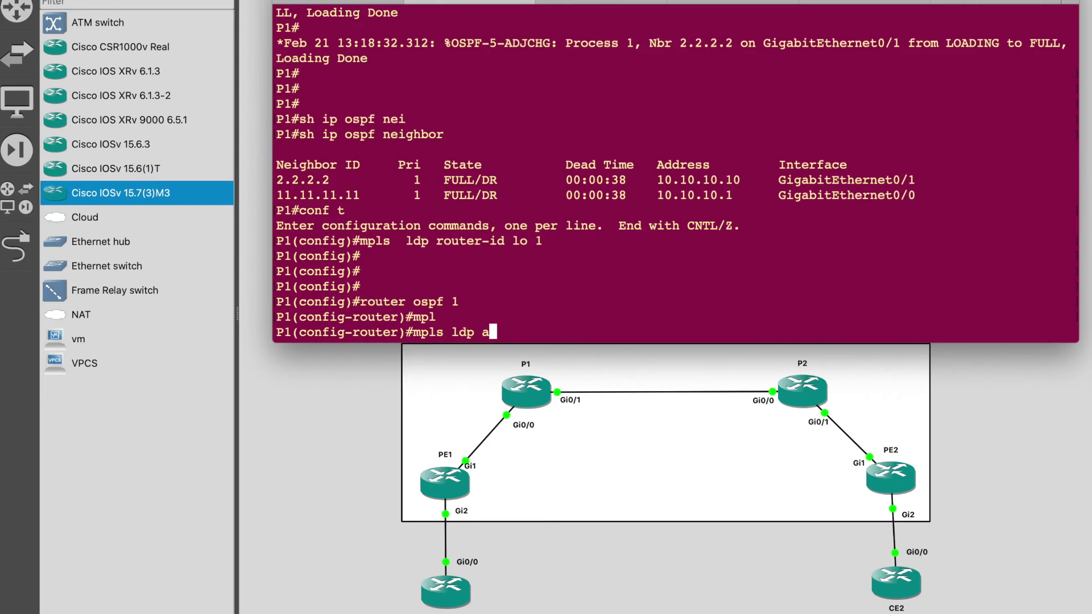
pyautogui.press('Tab')
pyautogui.press('Return')
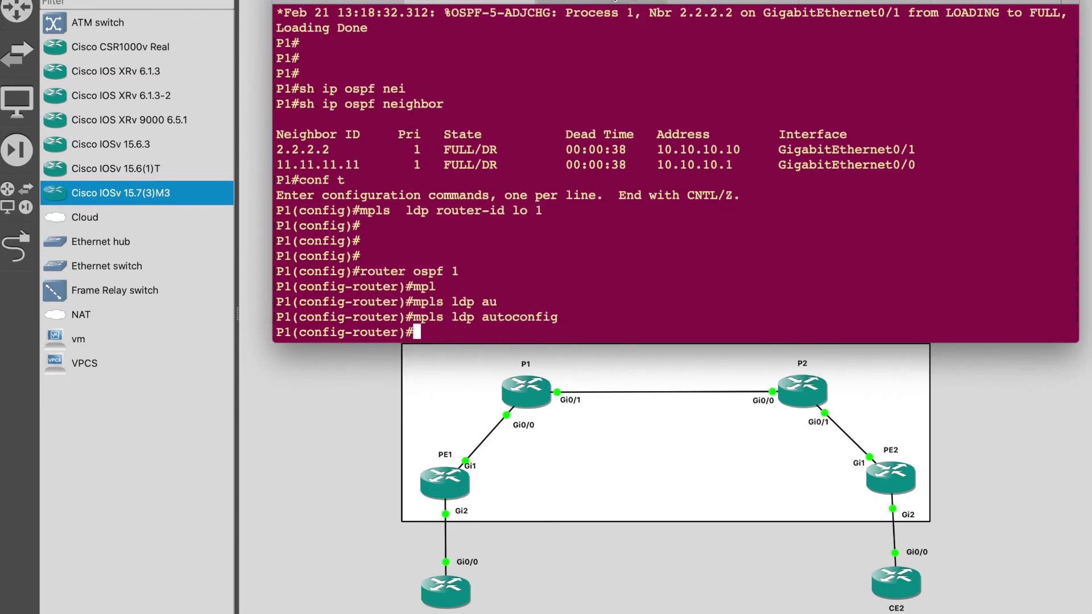
# Enable mpls ldp autoconfig under OSPF process 1 on P2.
pyautogui.click(621, 3)
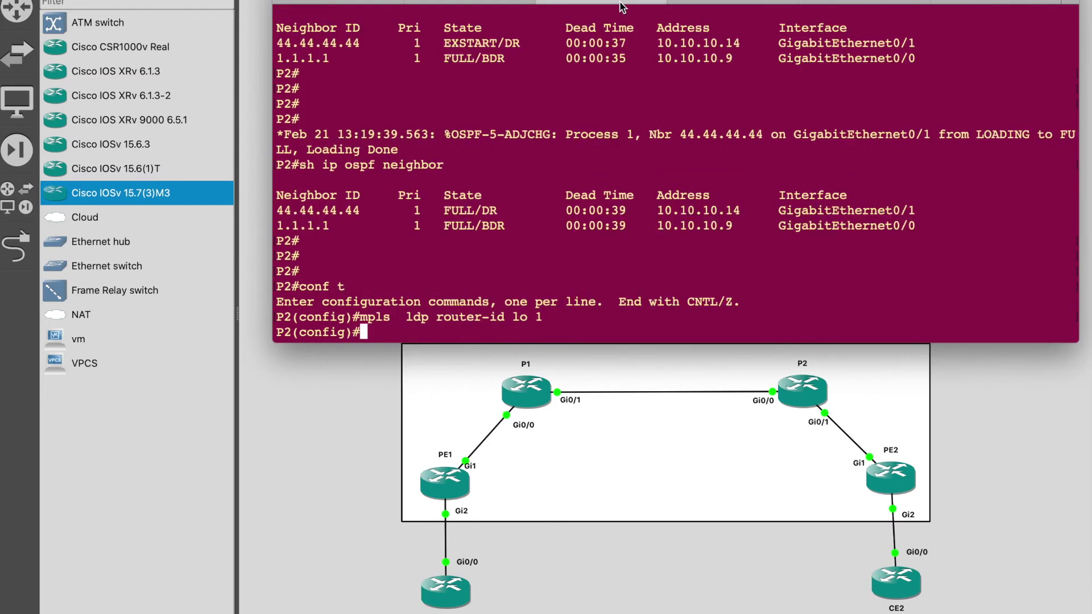
pyautogui.write('router ospf ')
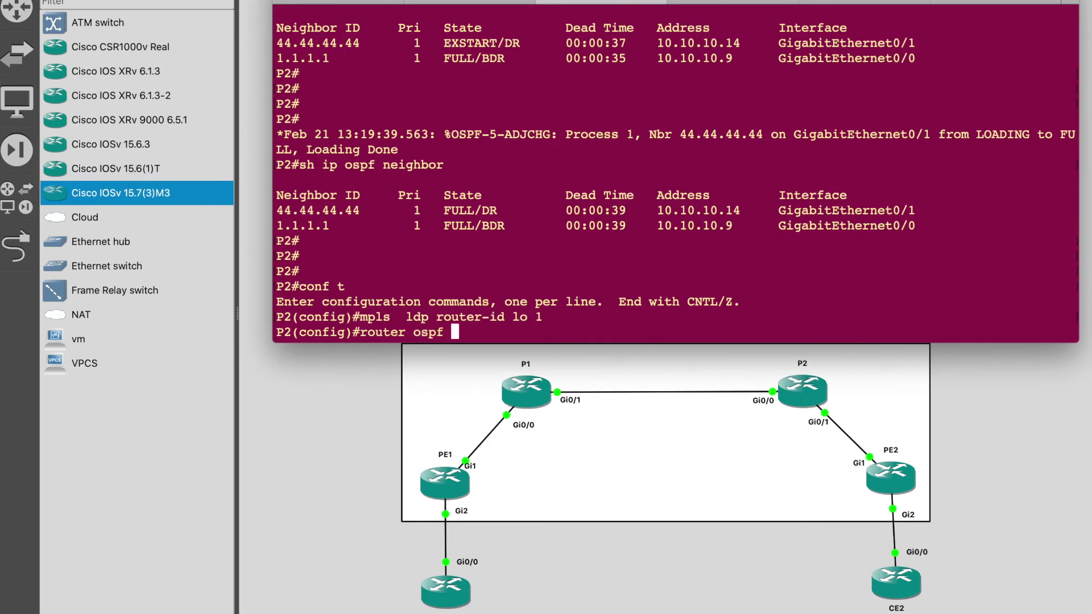
pyautogui.write('1')
pyautogui.press('Return')
pyautogui.write('m')
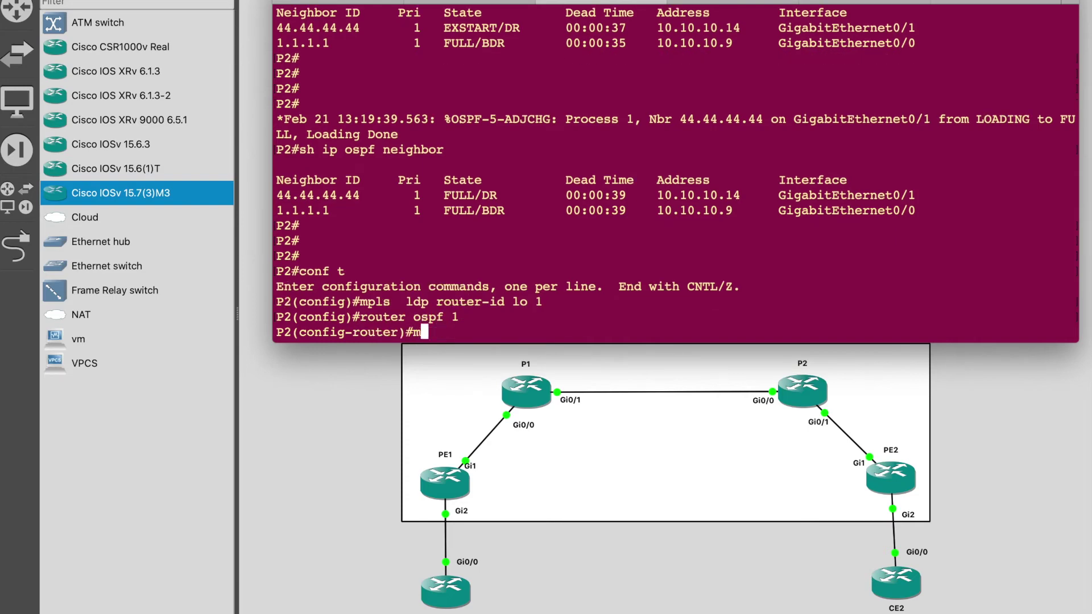
pyautogui.write('pl ldp au')
pyautogui.press('Tab')
pyautogui.press('Return')
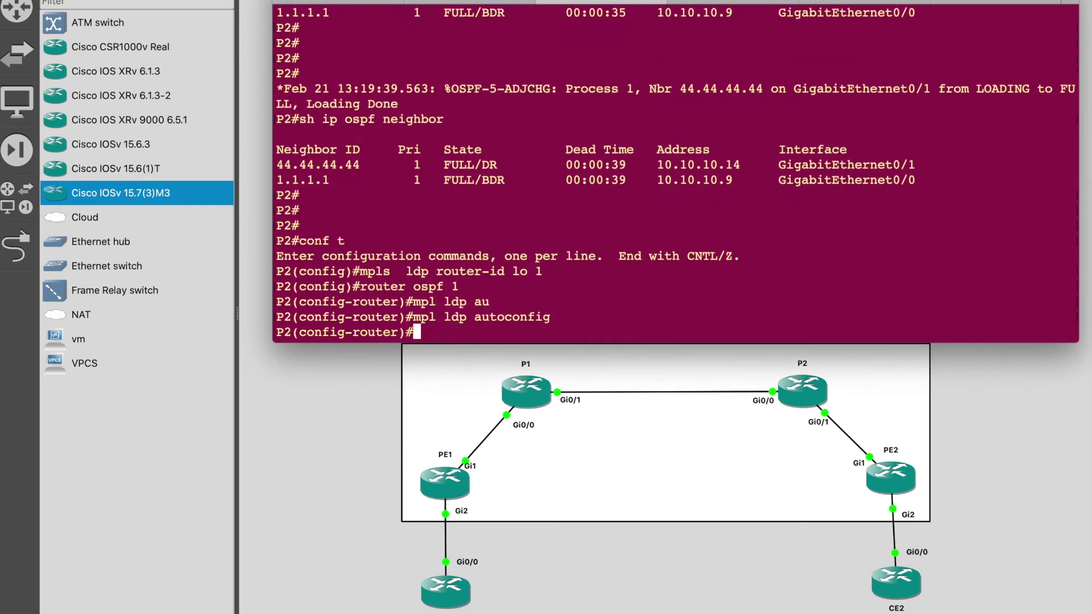
# Enable LDP autoconfig under OSPF 1 on PE2 and exit, with LDP neighbor 10.10.10.13 coming up.
pyautogui.hotkey('ctrl', 'Tab')
pyautogui.press('Return')
pyautogui.press('Return')
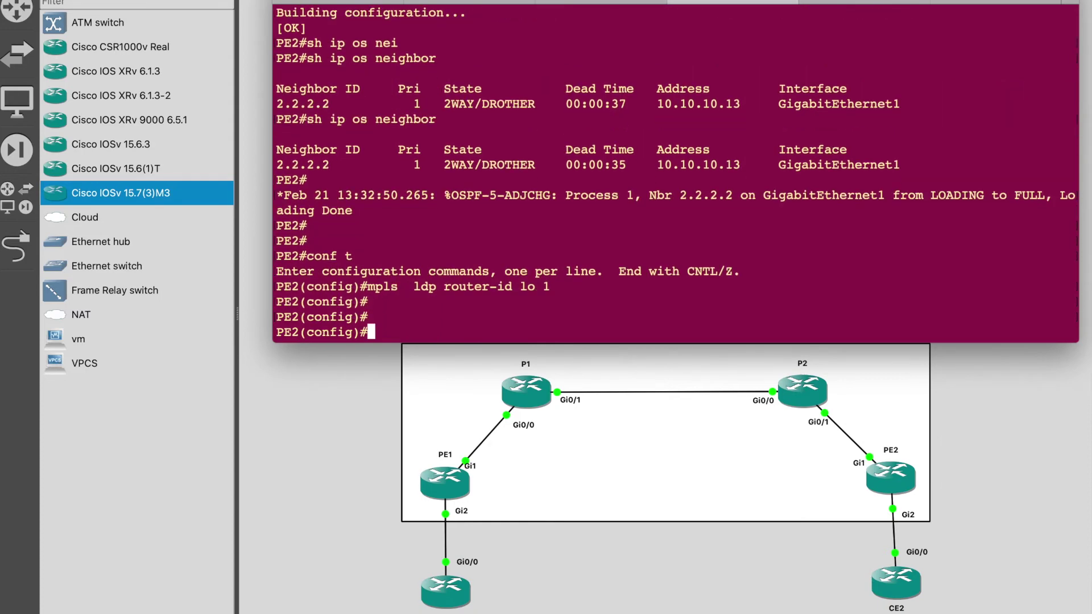
pyautogui.write('router ospf 1')
pyautogui.press('Return')
pyautogui.write('mpls')
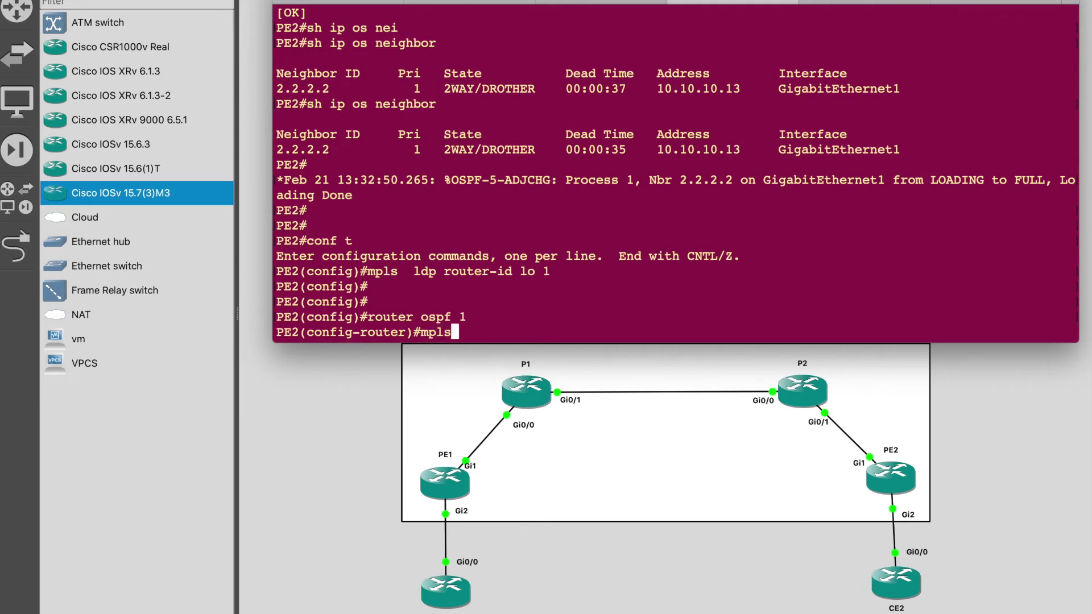
pyautogui.press('Tab')
pyautogui.write('ldp ')
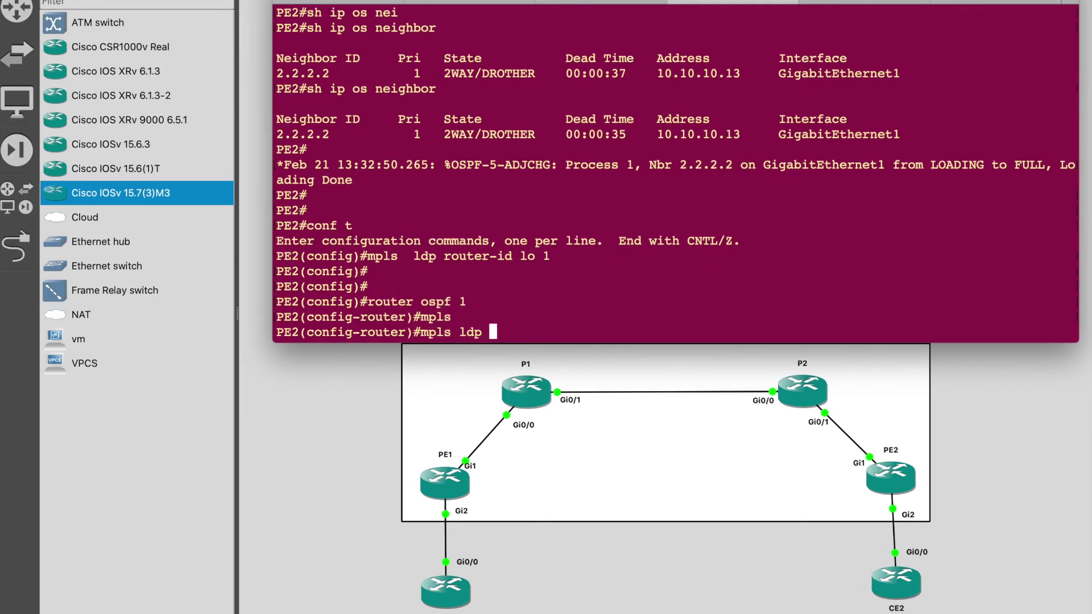
pyautogui.write('au')
pyautogui.press('Tab')
pyautogui.press('Return')
pyautogui.write('end')
pyautogui.press('Return')
pyautogui.press('Return')
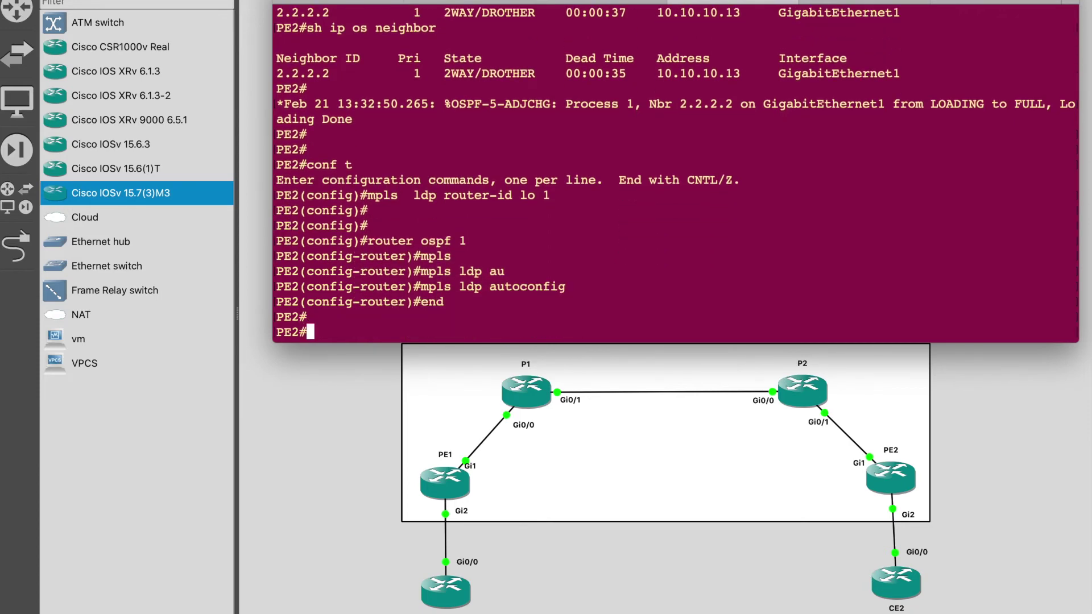
pyautogui.press('Return')
pyautogui.press('Return')
pyautogui.press('Return')
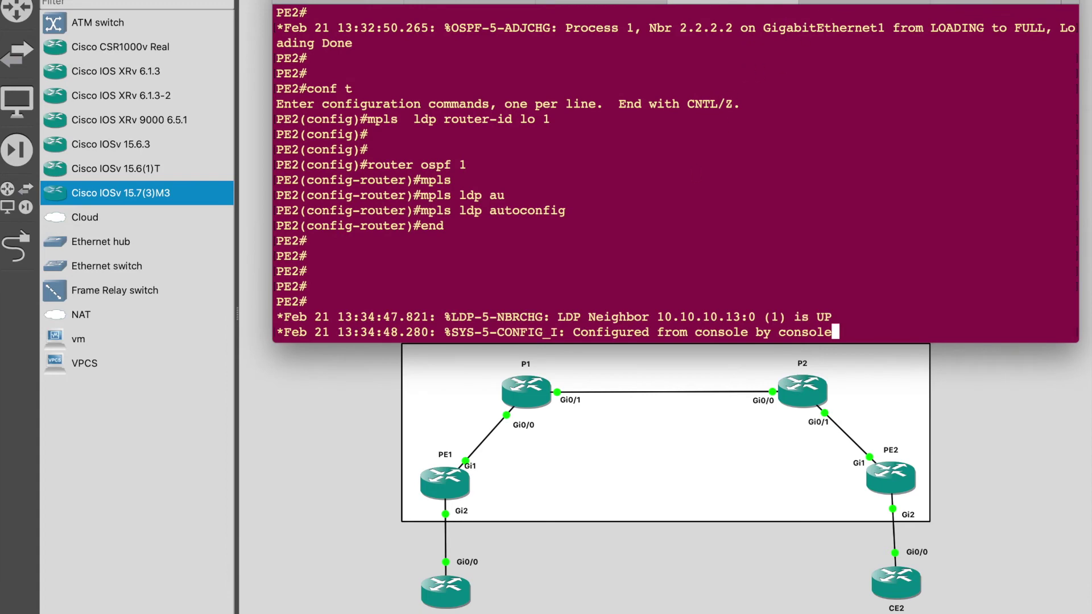
pyautogui.press('Return')
pyautogui.press('Return')
pyautogui.press('Return')
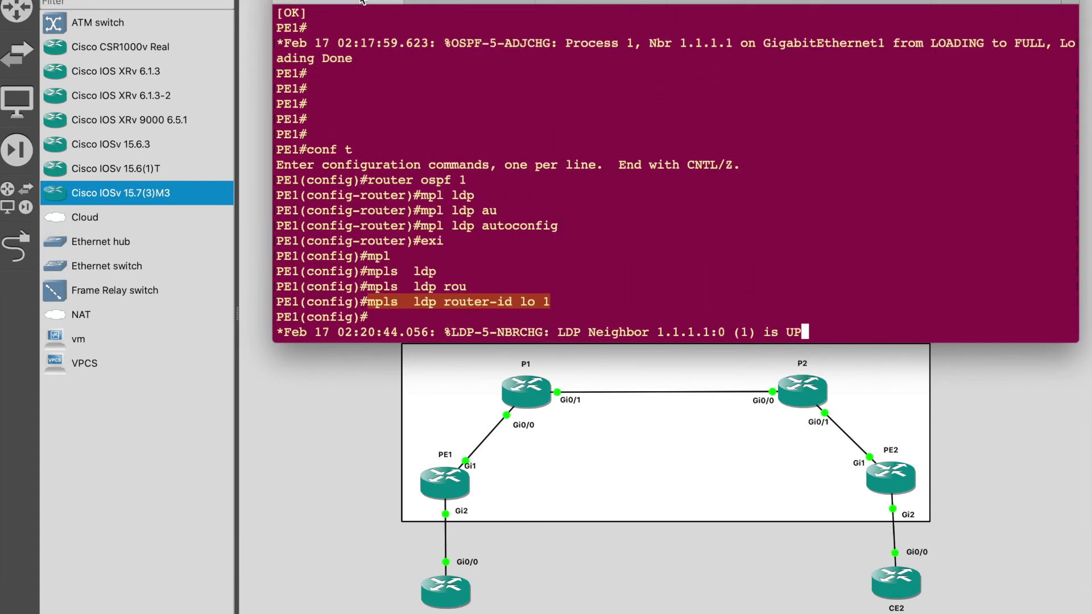
# Leave configuration mode on PE1, then re-enter configuration for interface GigabitEthernet2.
pyautogui.press('Return')
pyautogui.press('Return')
pyautogui.press('Return')
pyautogui.press('Return')
pyautogui.press('Return')
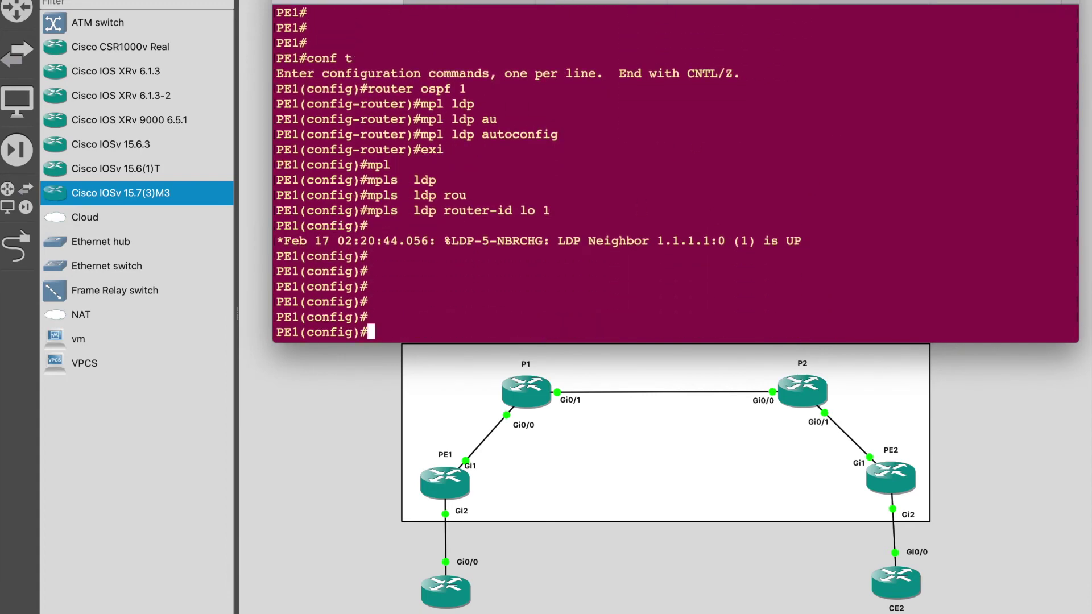
pyautogui.write('end')
pyautogui.press('Return')
pyautogui.press('Return')
pyautogui.press('Return')
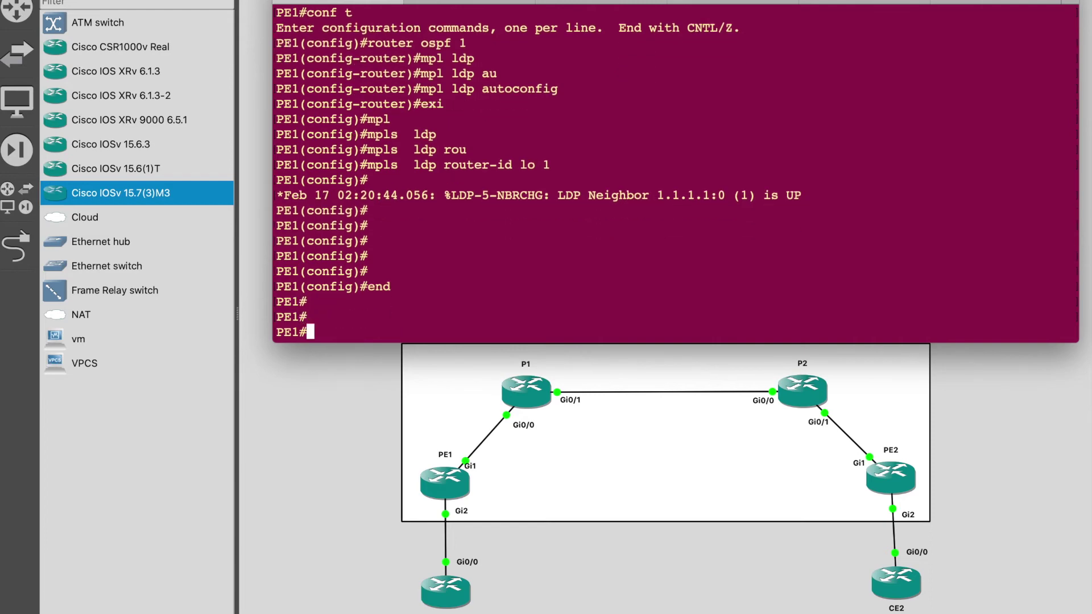
pyautogui.press('Return')
pyautogui.write('conf t')
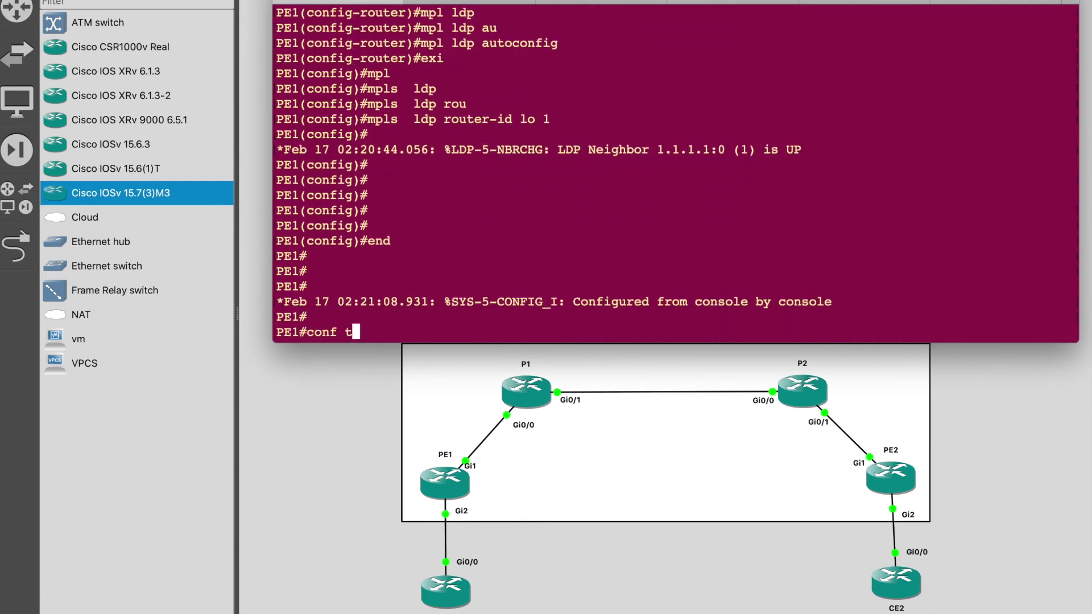
pyautogui.press('Return')
pyautogui.write('int ')
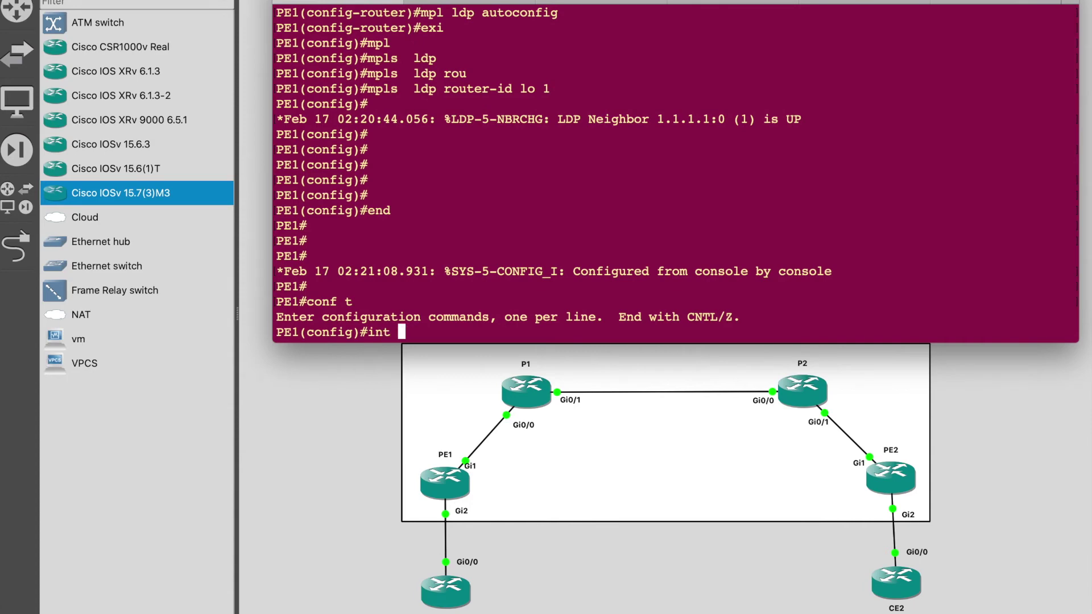
pyautogui.write('gi 2')
pyautogui.press('Return')
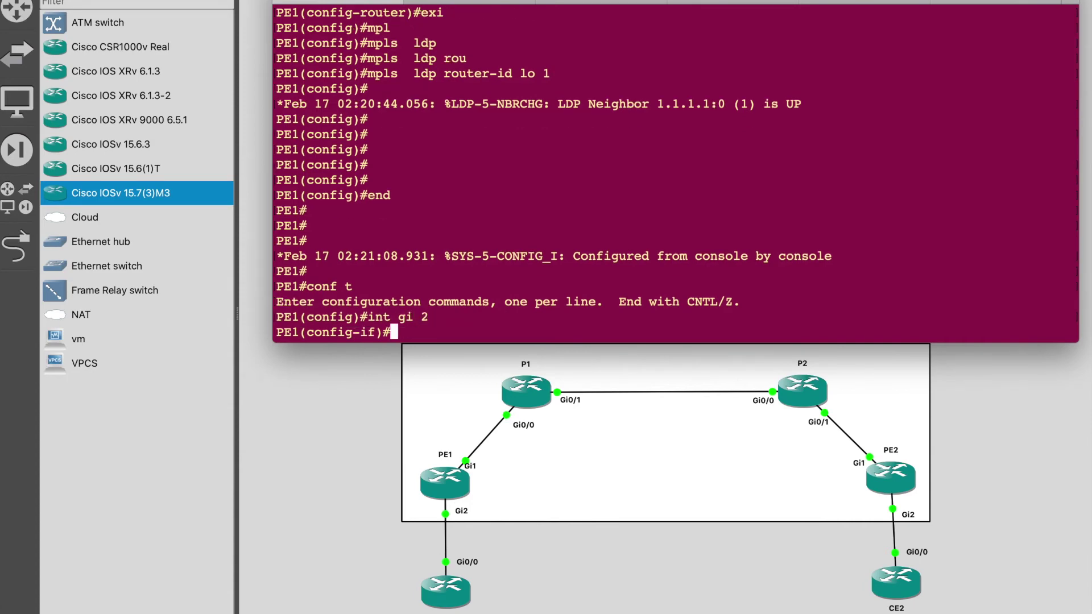
# Show Gi2's running config, confirming it has no IP address, and begin the xconnect command.
pyautogui.write('do sh run i')
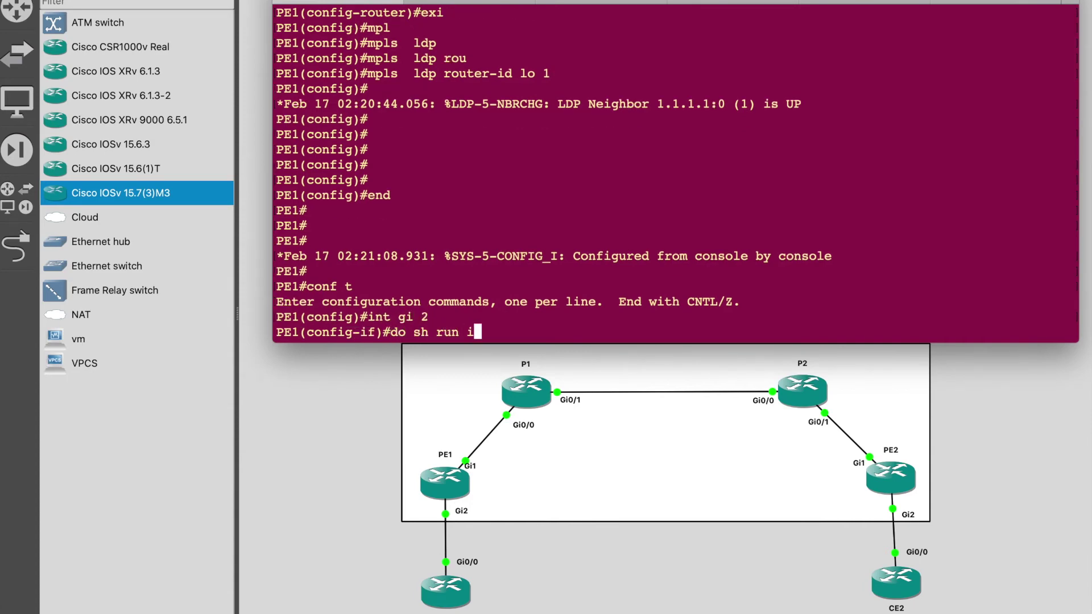
pyautogui.write('nt gi 2')
pyautogui.press('Return')
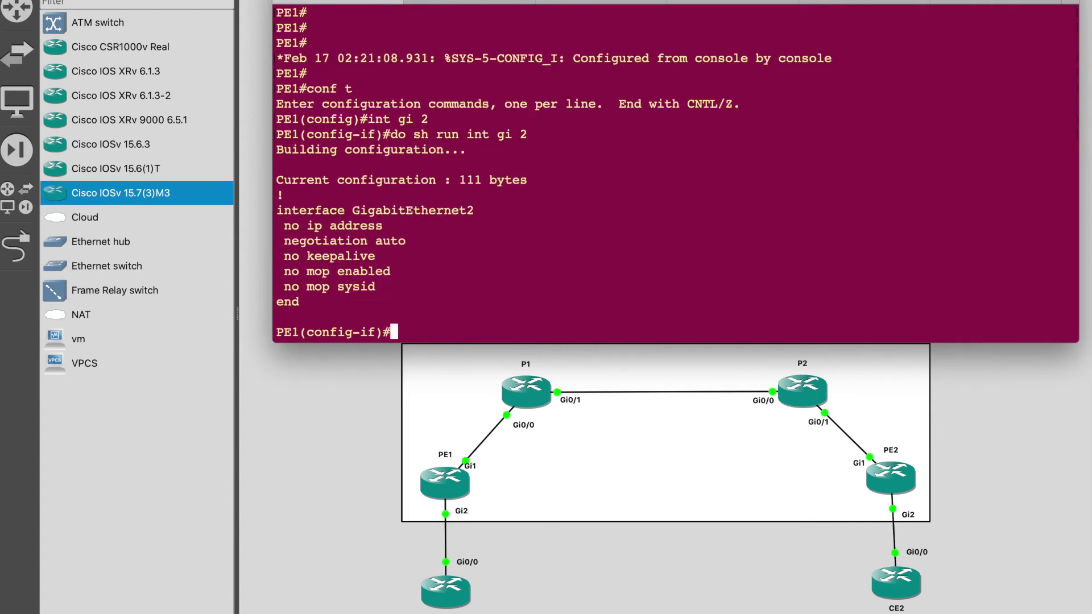
pyautogui.moveTo(393, 324); pyautogui.dragTo(276, 181)
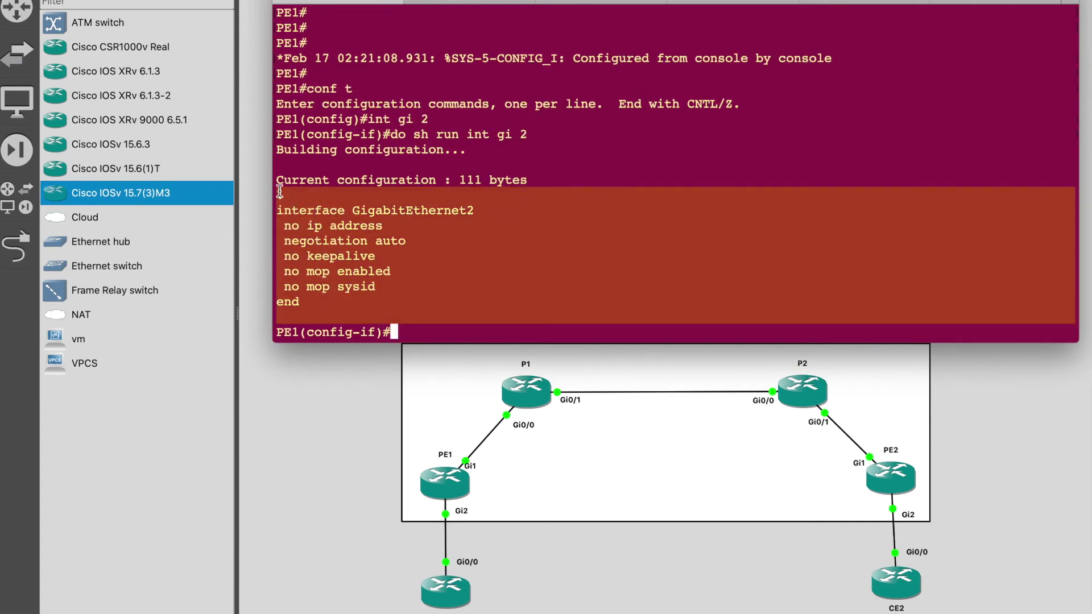
pyautogui.press('Return')
pyautogui.press('Return')
pyautogui.write('xconn')
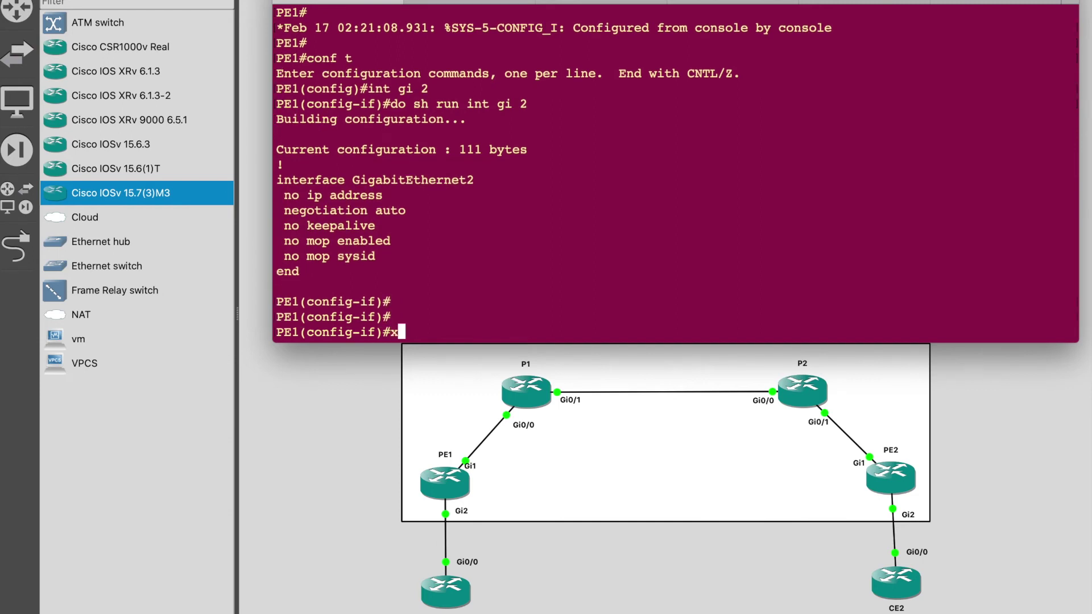
pyautogui.press('Tab')
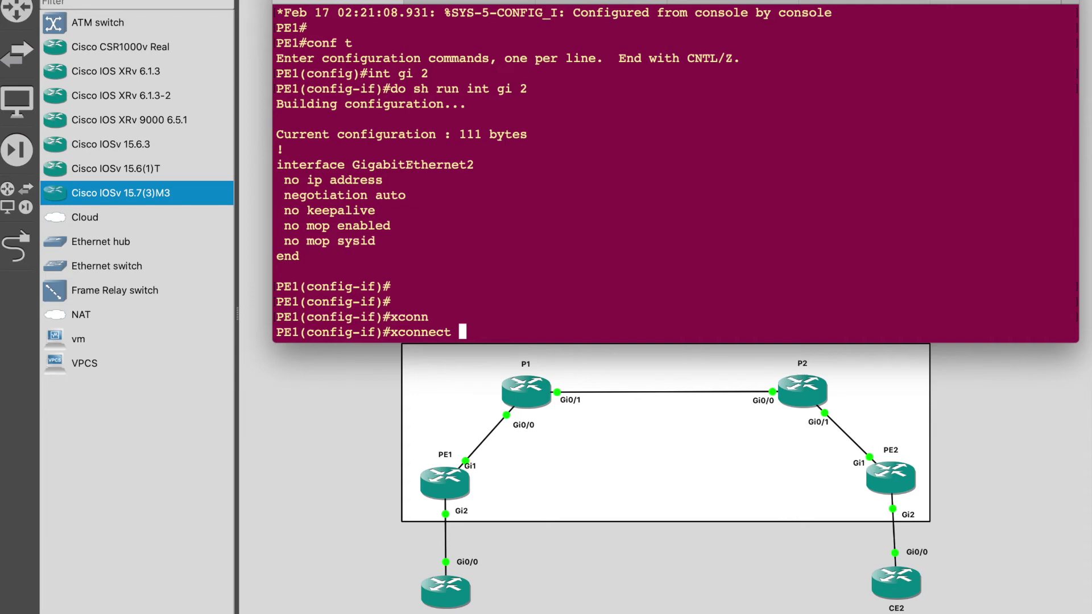
# Apply 'xconnect 44.44.44.44 10 encapsulation mpls' to PE1's Gi2, using ? help along the way.
pyautogui.write('?')
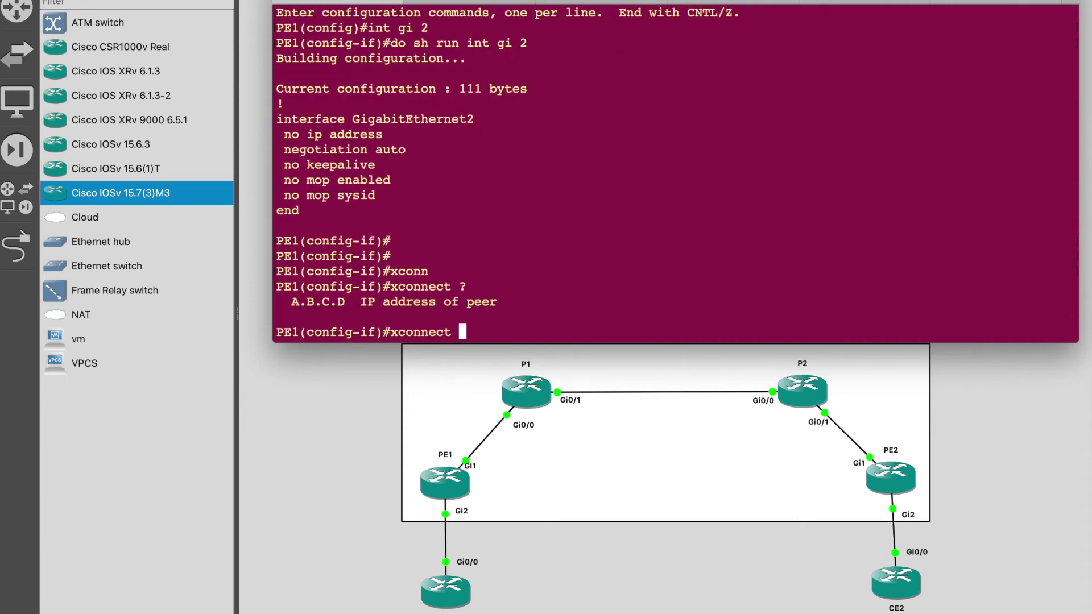
pyautogui.moveTo(285, 302); pyautogui.dragTo(358, 302)
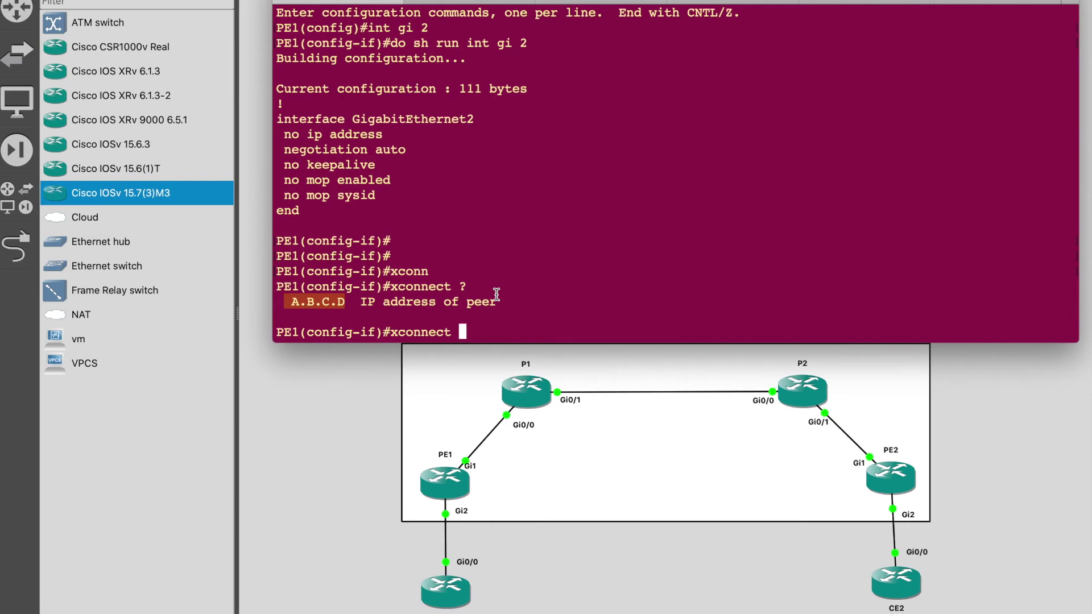
pyautogui.write('44.444.')
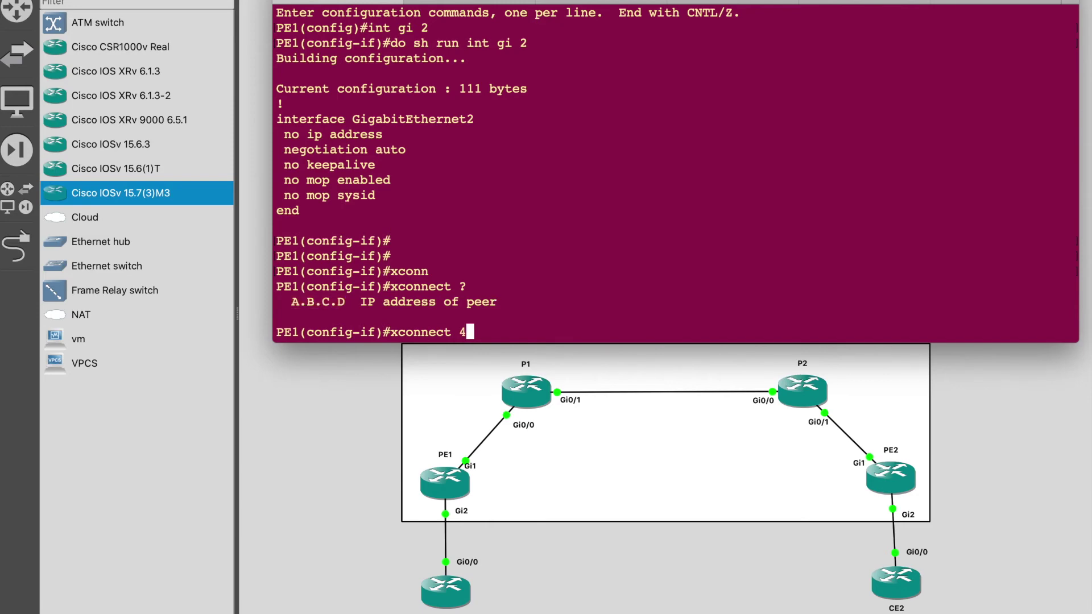
pyautogui.press('BackSpace')
pyautogui.press('BackSpace')
pyautogui.write('.44.44 ')
pyautogui.write('?')
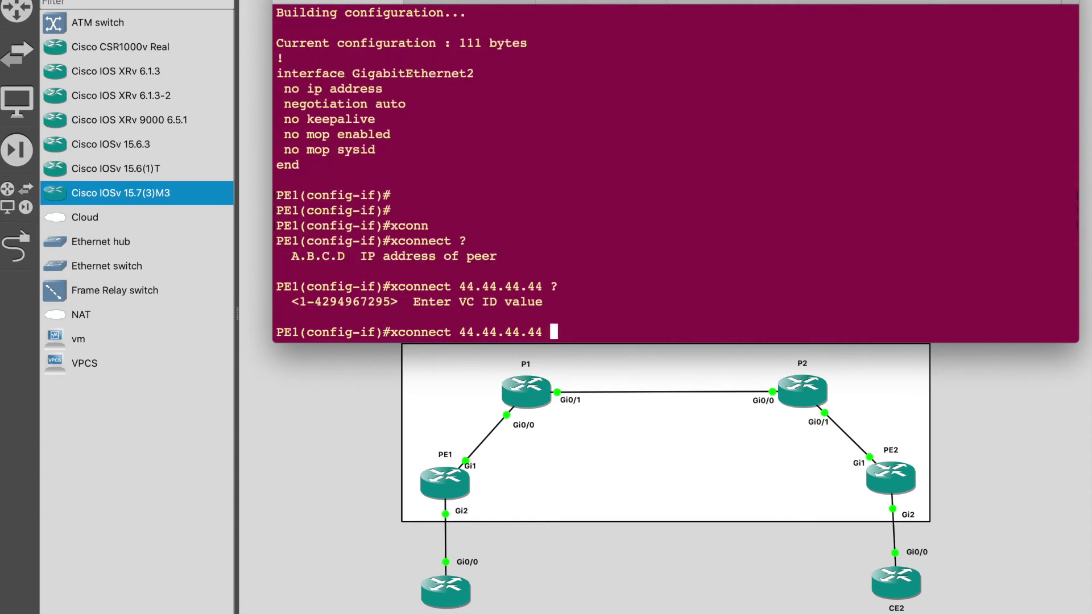
pyautogui.write('10')
pyautogui.write('?')
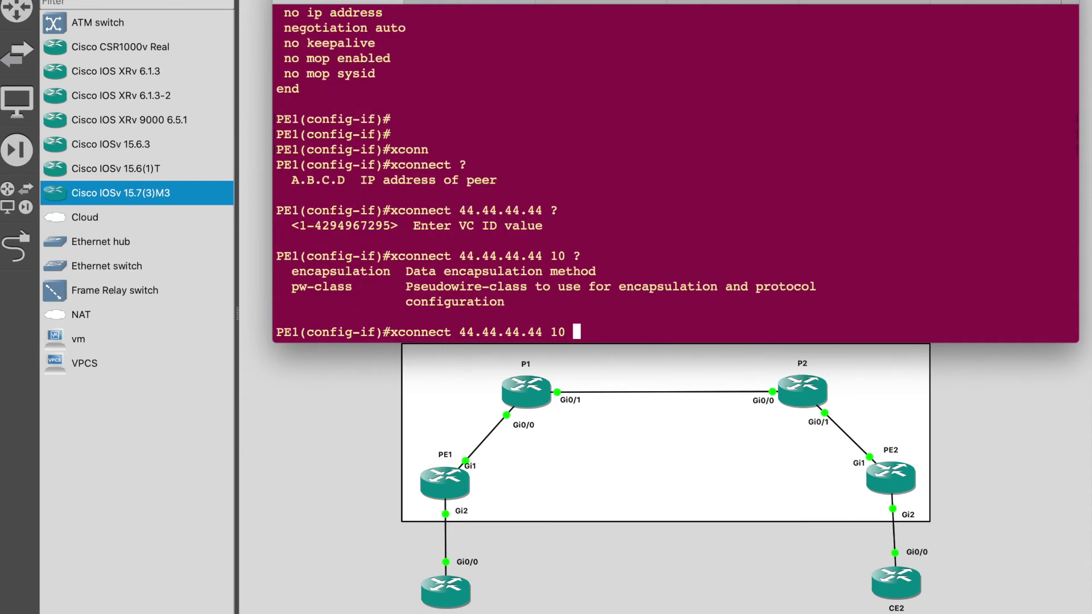
pyautogui.write('en')
pyautogui.press('Tab')
pyautogui.write('mpl')
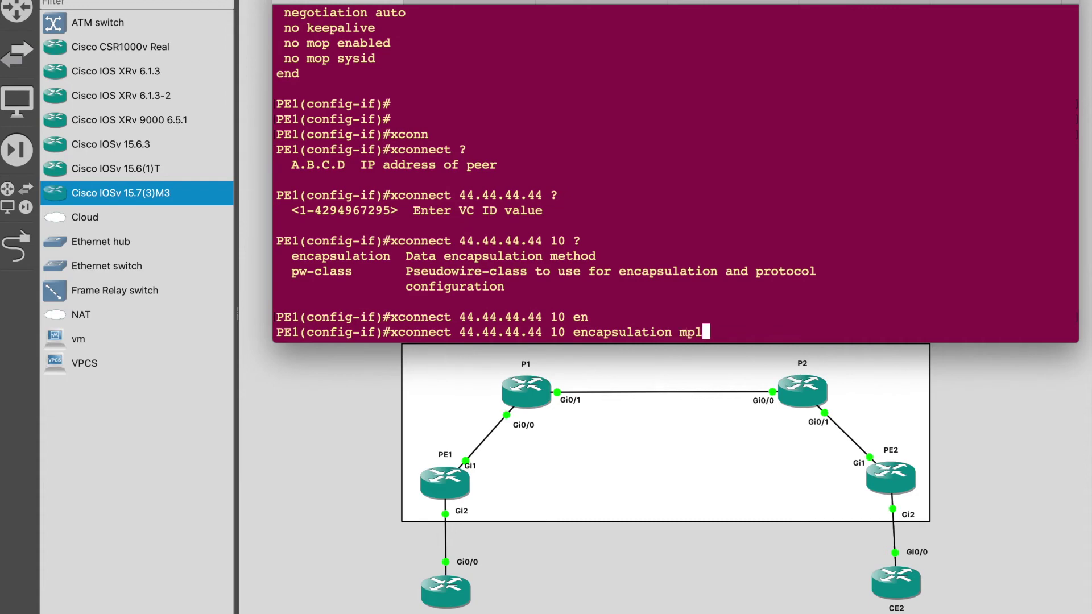
pyautogui.press('Tab')
pyautogui.write('?')
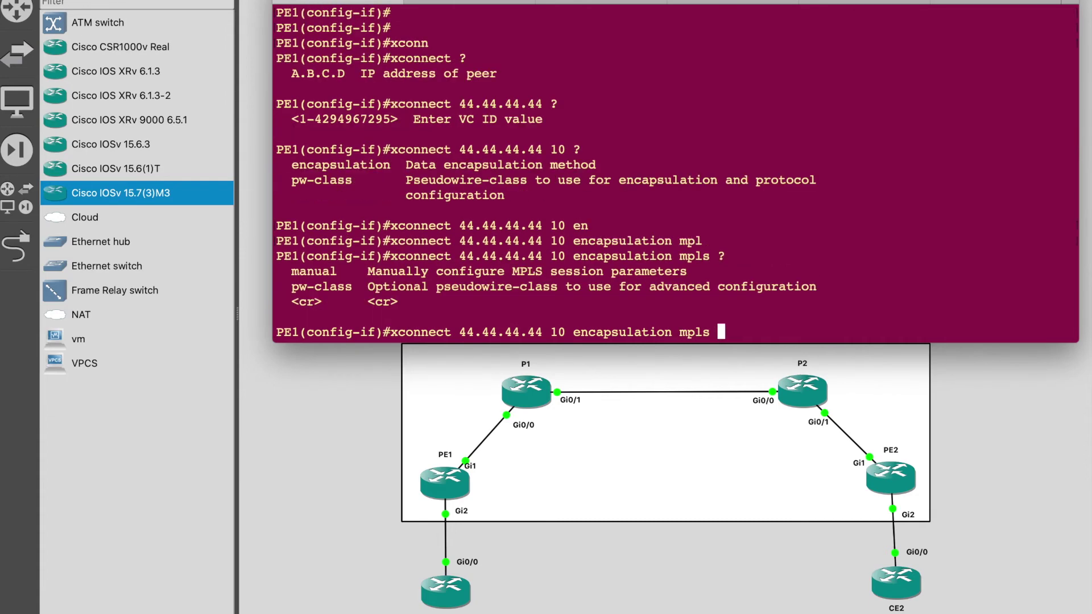
pyautogui.press('Return')
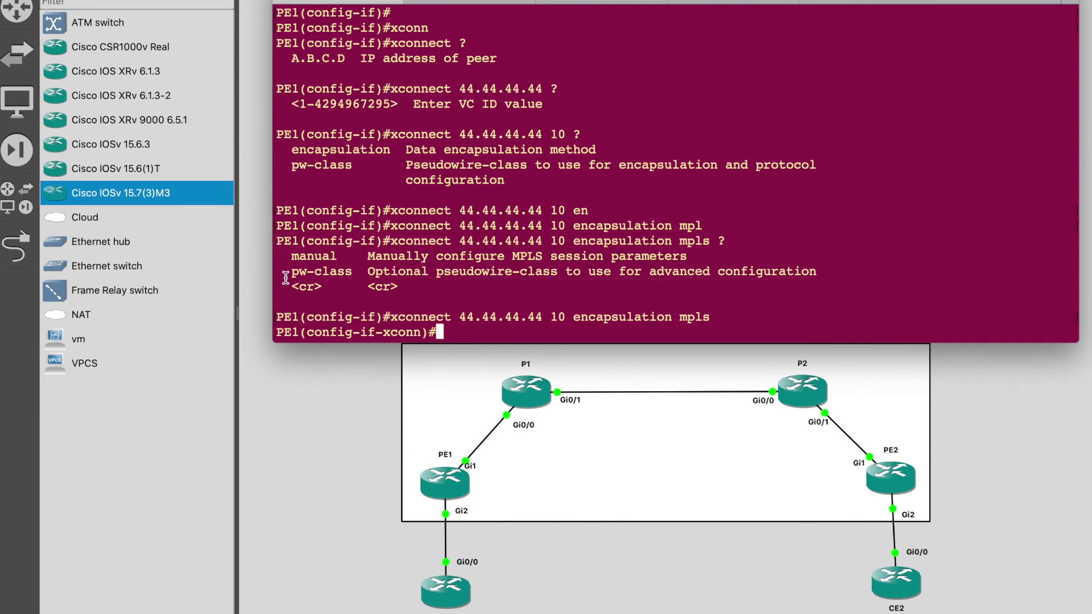
# Check the xconnect help, noting the pw-class option, and exit the xconnect submode.
pyautogui.moveTo(290, 277); pyautogui.dragTo(343, 278)
pyautogui.press('Up')
pyautogui.press('BackSpace')
pyautogui.press('BackSpace')
pyautogui.press('BackSpace')
pyautogui.press('BackSpace')
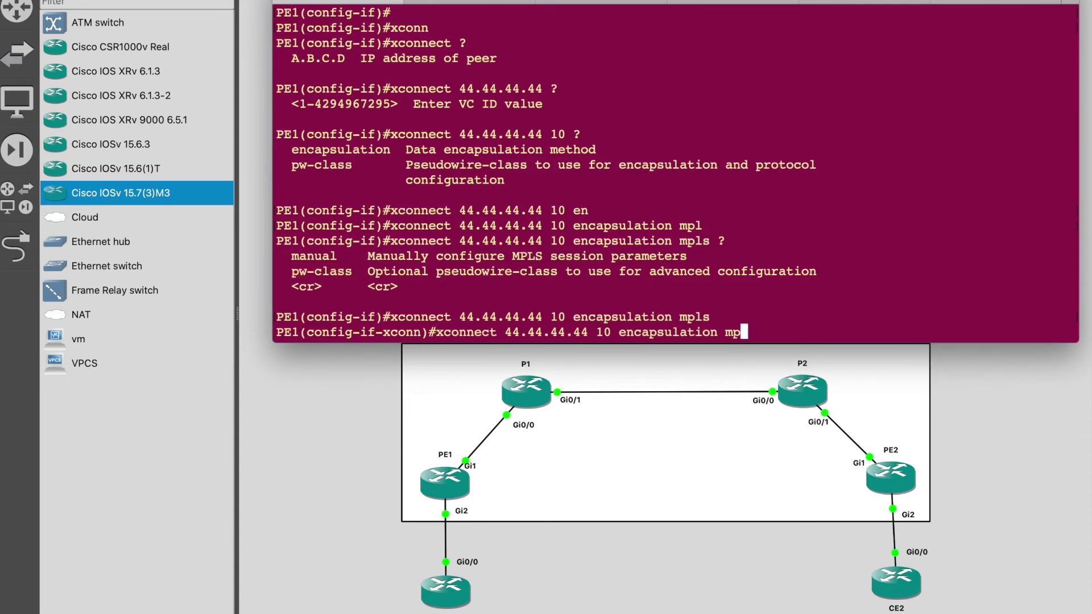
pyautogui.write('?')
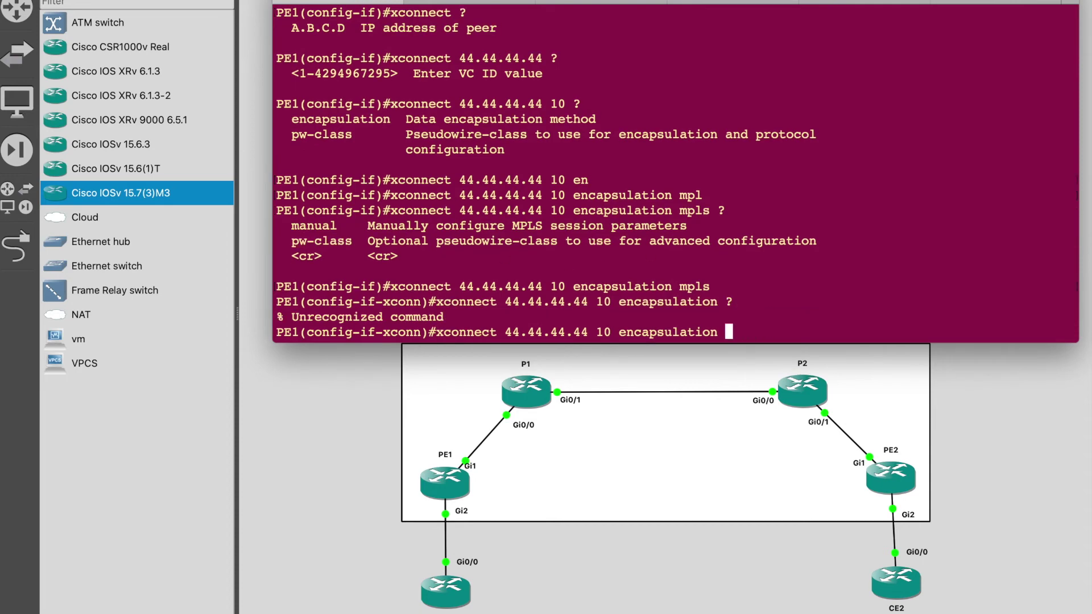
pyautogui.press('BackSpace')
pyautogui.press('BackSpace')
pyautogui.press('BackSpace')
pyautogui.press('BackSpace')
pyautogui.press('BackSpace')
pyautogui.press('BackSpace')
pyautogui.press('BackSpace')
pyautogui.press('BackSpace')
pyautogui.press('BackSpace')
pyautogui.press('BackSpace')
pyautogui.press('BackSpace')
pyautogui.press('BackSpace')
pyautogui.press('BackSpace')
pyautogui.press('BackSpace')
pyautogui.press('BackSpace')
pyautogui.press('BackSpace')
pyautogui.press('BackSpace')
pyautogui.press('BackSpace')
pyautogui.press('BackSpace')
pyautogui.press('BackSpace')
pyautogui.press('BackSpace')
pyautogui.press('BackSpace')
pyautogui.press('BackSpace')
pyautogui.press('BackSpace')
pyautogui.press('BackSpace')
pyautogui.press('BackSpace')
pyautogui.press('BackSpace')
pyautogui.press('BackSpace')
pyautogui.press('BackSpace')
pyautogui.press('BackSpace')
pyautogui.press('BackSpace')
pyautogui.press('BackSpace')
pyautogui.press('BackSpace')
pyautogui.press('BackSpace')
pyautogui.press('BackSpace')
pyautogui.press('BackSpace')
pyautogui.press('BackSpace')
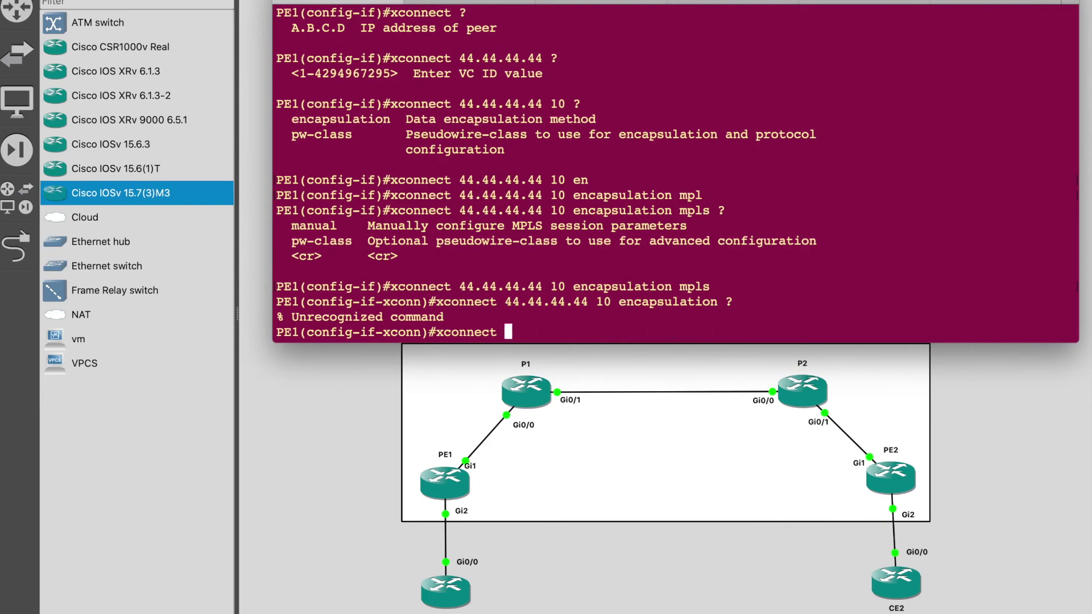
pyautogui.write('exi')
pyautogui.press('Return')
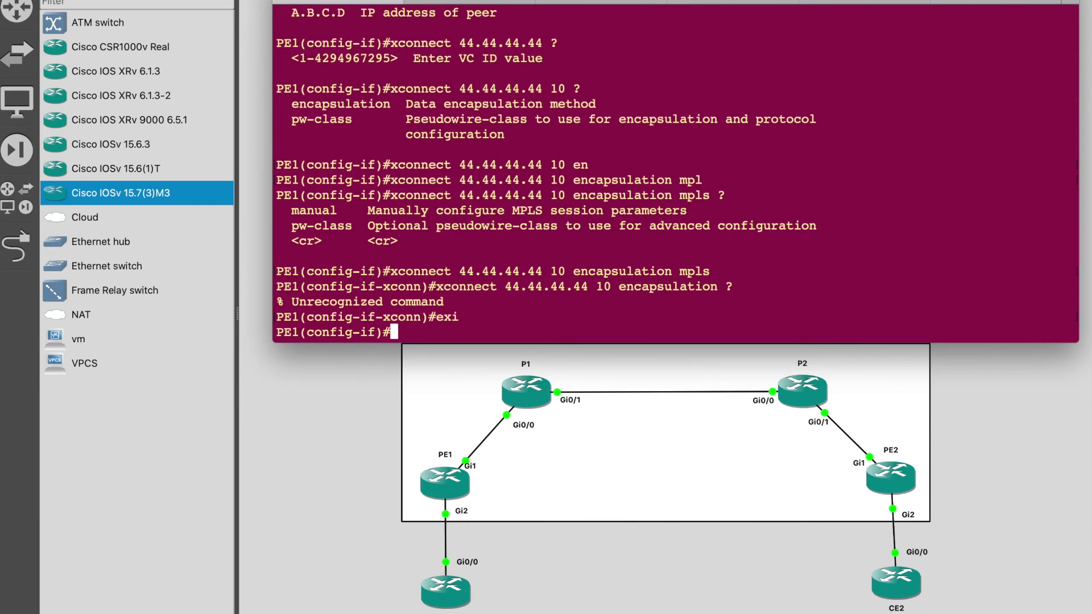
# Compare the l2tpv3 and mpls encapsulation options in the xconnect help.
pyautogui.press('Up')
pyautogui.press('Up')
pyautogui.press('BackSpace')
pyautogui.press('BackSpace')
pyautogui.press('BackSpace')
pyautogui.press('BackSpace')
pyautogui.press('BackSpace')
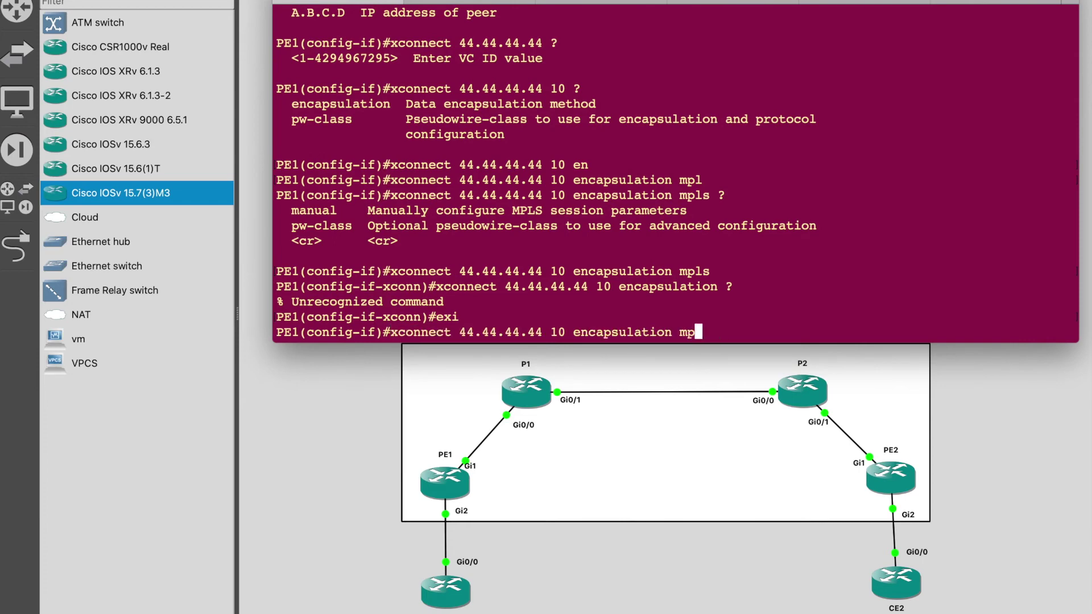
pyautogui.write('?')
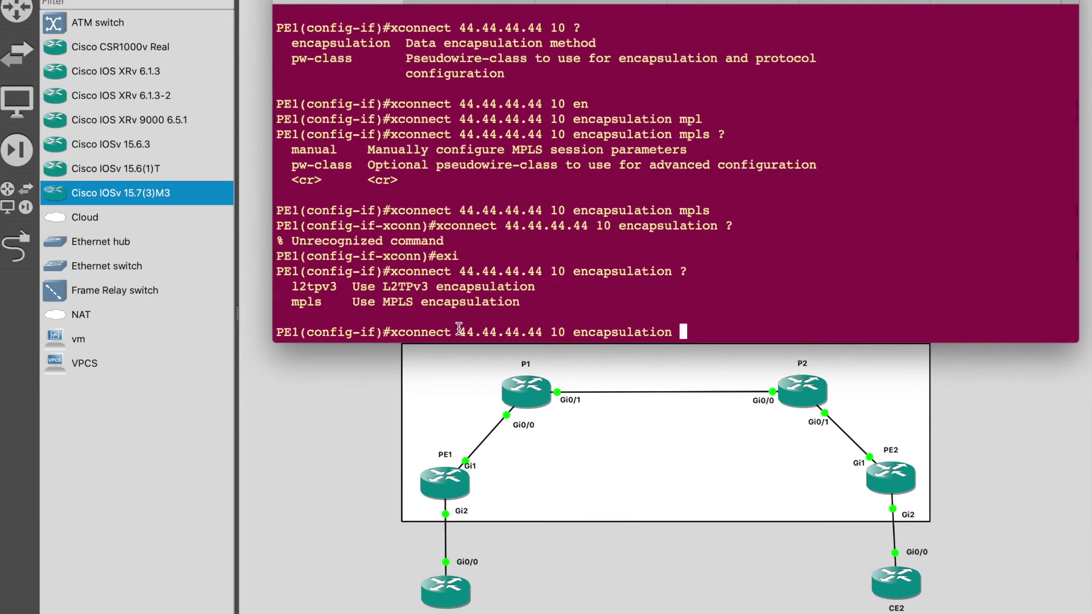
pyautogui.doubleClick(314, 288)
pyautogui.tripleClick(486, 303)
pyautogui.click(567, 295)
# Clear the partial command, leave configuration mode, and save PE1 with wr.
pyautogui.press('BackSpace')
pyautogui.press('BackSpace')
pyautogui.press('BackSpace')
pyautogui.press('BackSpace')
pyautogui.press('BackSpace')
pyautogui.press('BackSpace')
pyautogui.press('BackSpace')
pyautogui.press('BackSpace')
pyautogui.press('BackSpace')
pyautogui.press('BackSpace')
pyautogui.press('BackSpace')
pyautogui.press('BackSpace')
pyautogui.press('BackSpace')
pyautogui.press('BackSpace')
pyautogui.press('BackSpace')
pyautogui.press('BackSpace')
pyautogui.press('BackSpace')
pyautogui.press('BackSpace')
pyautogui.press('BackSpace')
pyautogui.press('BackSpace')
pyautogui.press('BackSpace')
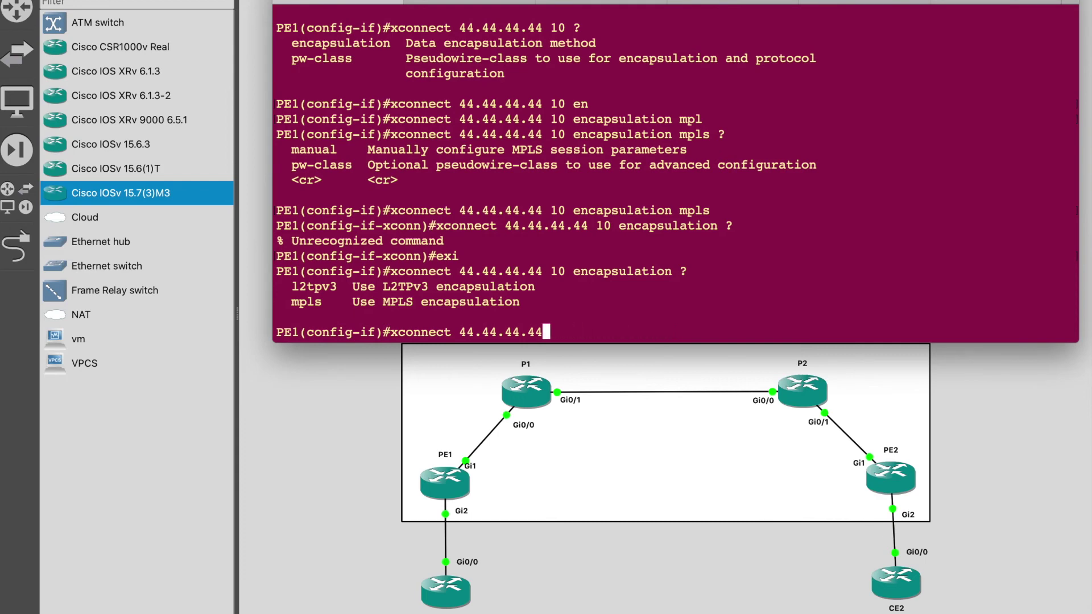
pyautogui.press('BackSpace')
pyautogui.press('BackSpace')
pyautogui.press('BackSpace')
pyautogui.press('BackSpace')
pyautogui.press('BackSpace')
pyautogui.press('BackSpace')
pyautogui.press('BackSpace')
pyautogui.press('BackSpace')
pyautogui.press('BackSpace')
pyautogui.press('BackSpace')
pyautogui.press('BackSpace')
pyautogui.press('BackSpace')
pyautogui.press('BackSpace')
pyautogui.press('BackSpace')
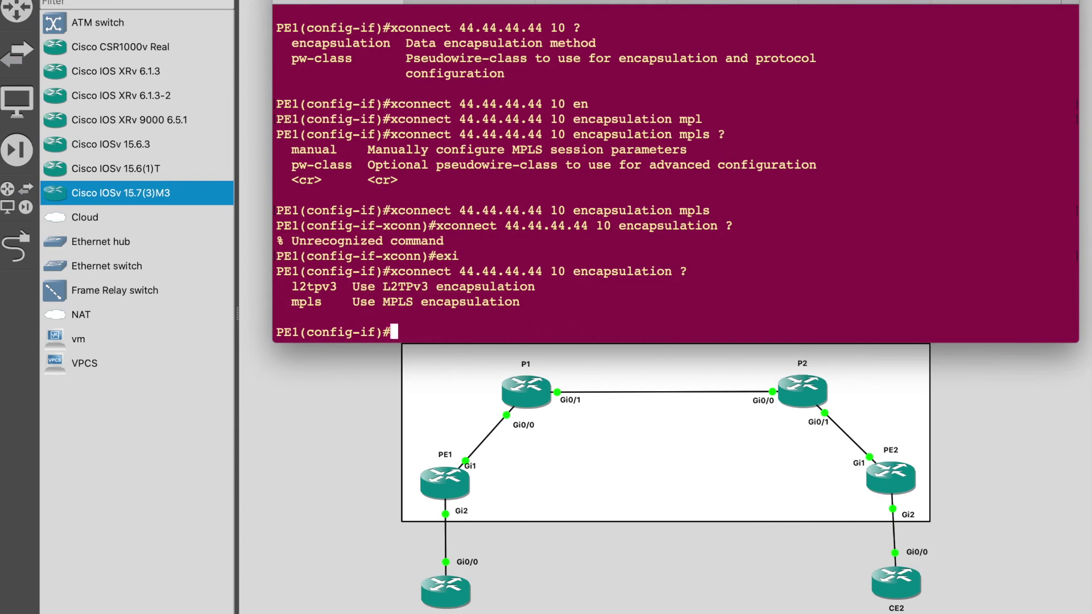
pyautogui.press('Return')
pyautogui.press('Return')
pyautogui.press('Return')
pyautogui.write('end')
pyautogui.press('Return')
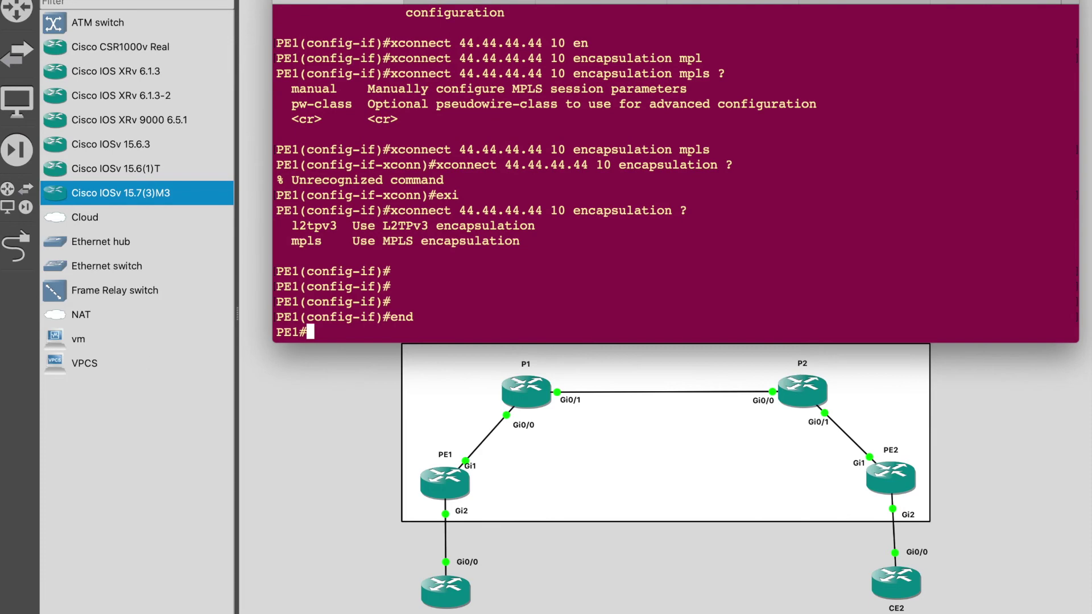
pyautogui.write('wr')
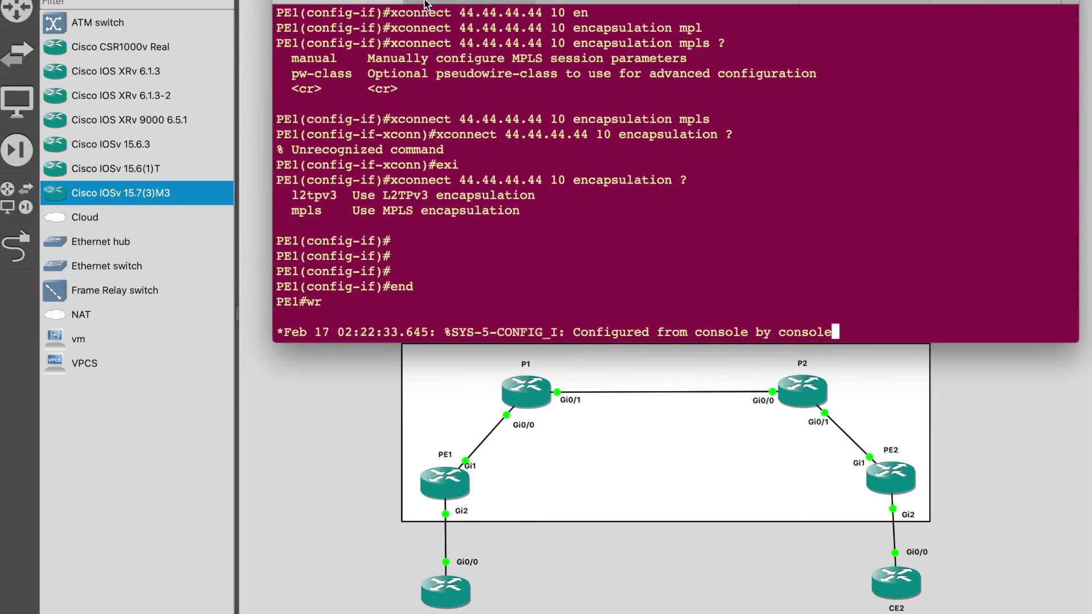
# On PE2's console, enter configuration mode for interface GigabitEthernet2.
pyautogui.click(734, 3)
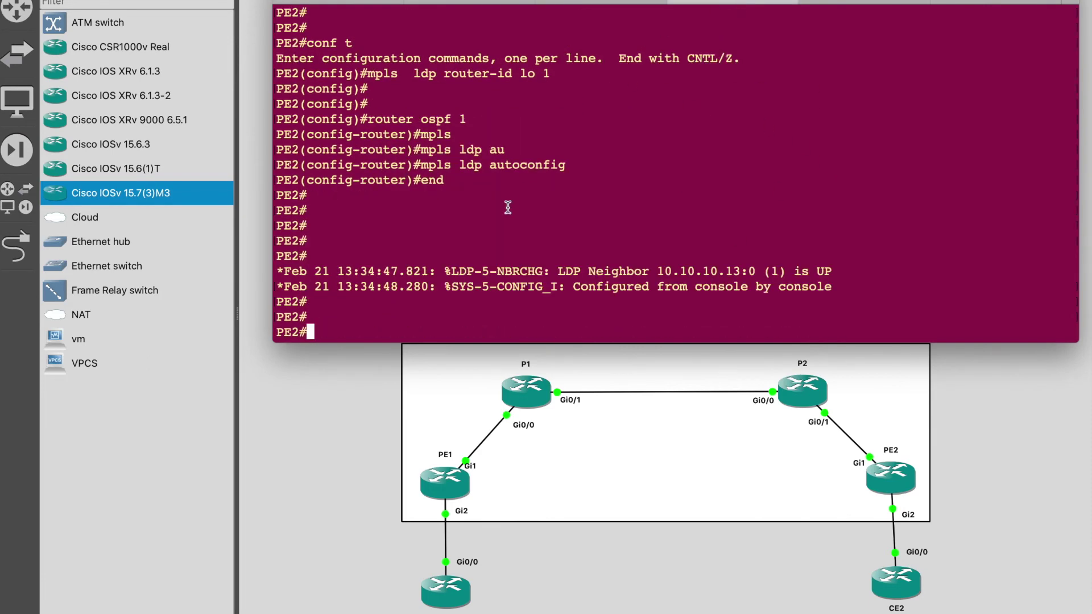
pyautogui.press('Return')
pyautogui.press('Return')
pyautogui.write('conf t')
pyautogui.press('Return')
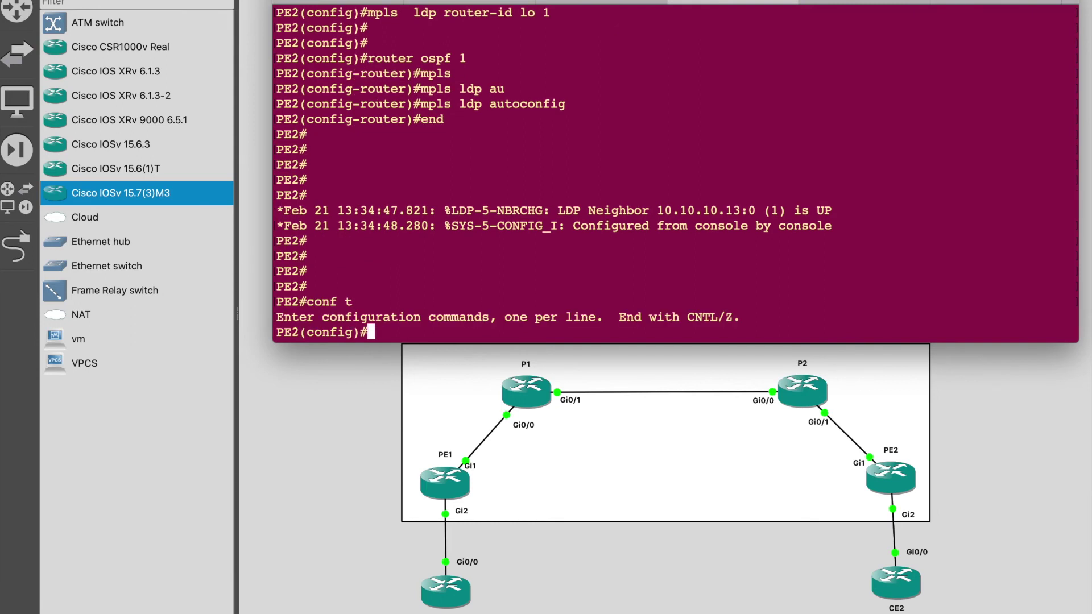
pyautogui.write('int gi 2')
pyautogui.press('Return')
# Apply 'xconnect 11.11.11.11 10 encapsulation mpls' to Gi2 and save PE2's configuration with wr.
pyautogui.write('xconn')
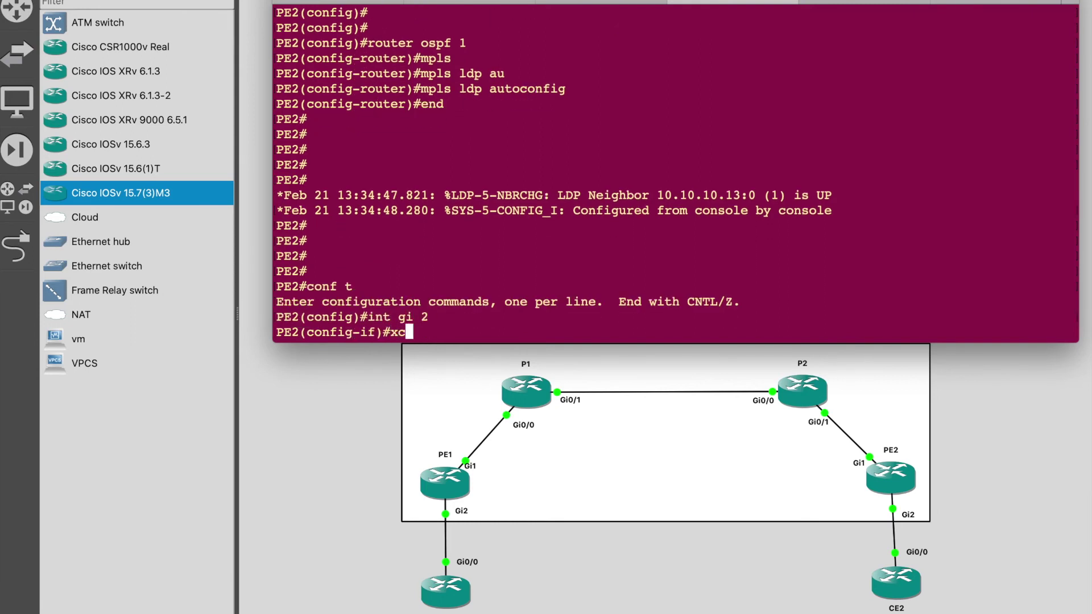
pyautogui.press('Tab')
pyautogui.write('11.1')
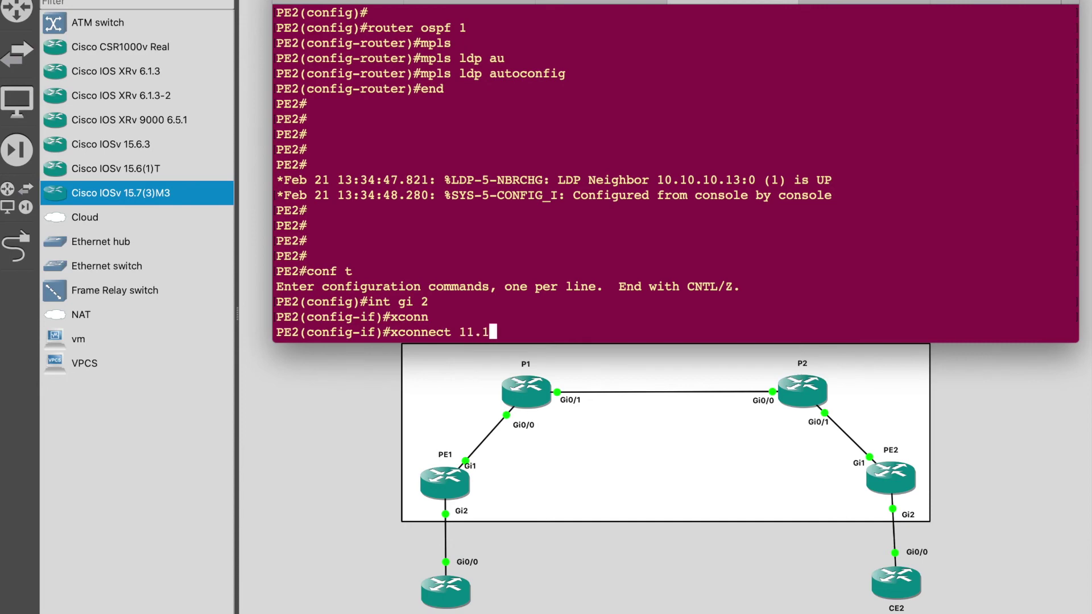
pyautogui.write('1.11.11 10')
pyautogui.write('en')
pyautogui.press('Tab')
pyautogui.write('mpl')
pyautogui.press('Tab')
pyautogui.press('Return')
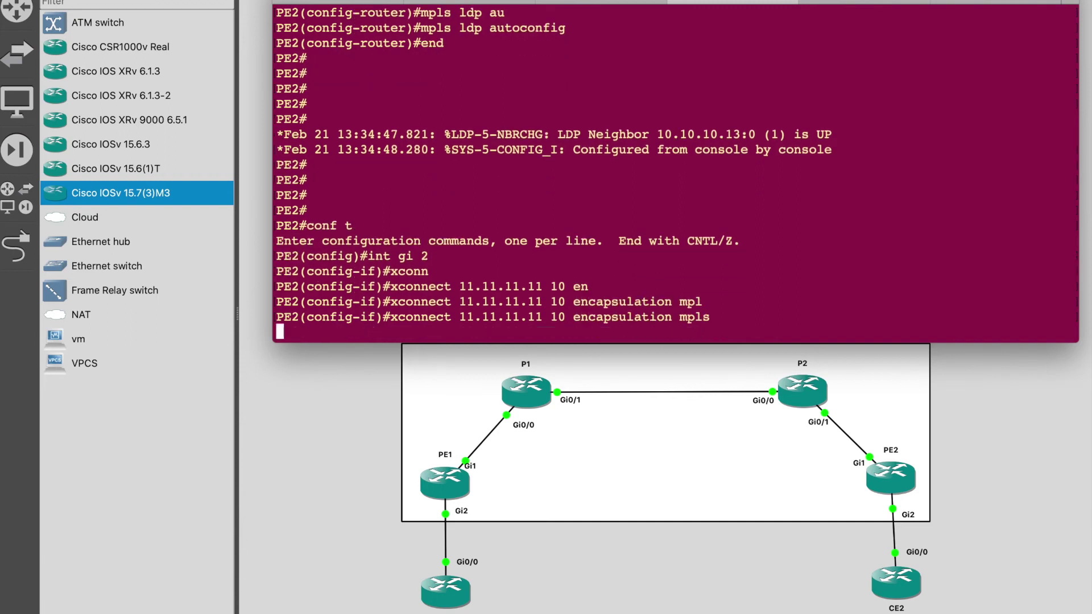
pyautogui.write('end')
pyautogui.press('Return')
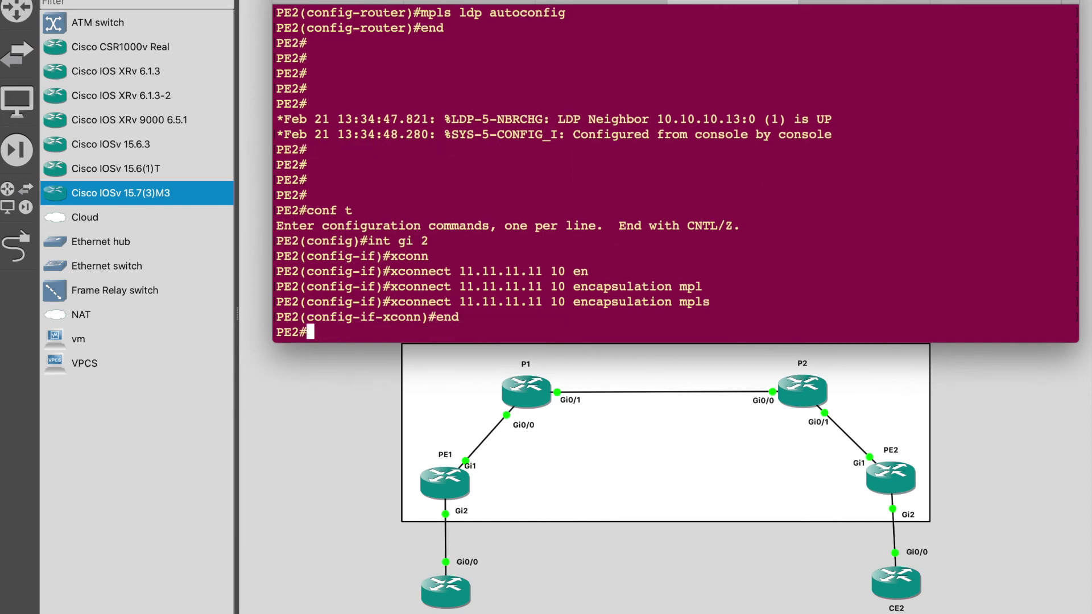
pyautogui.write('wr')
pyautogui.press('Return')
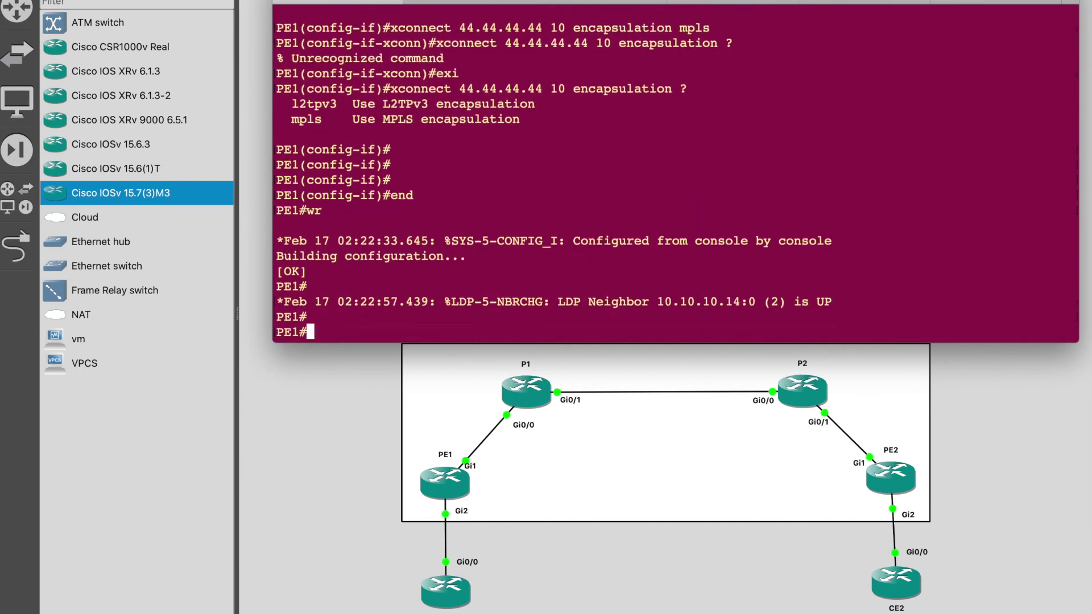
# Run 'show xconnect all' on PE1 and highlight the Gi2 to 44.44.44.44:10 row showing UP.
pyautogui.press('Return')
pyautogui.press('Return')
pyautogui.press('Return')
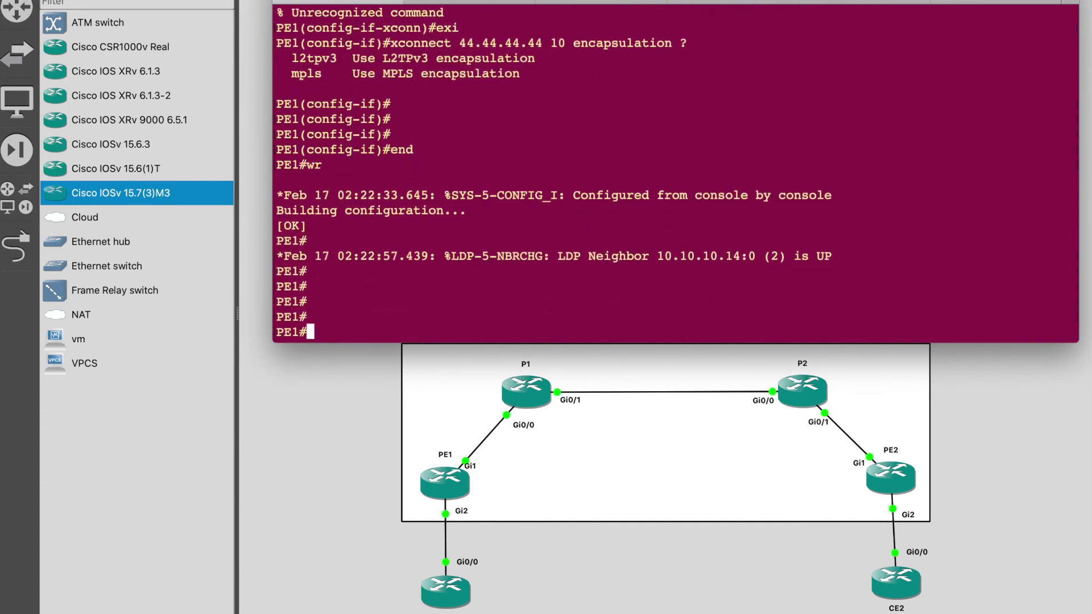
pyautogui.write('sh xconn')
pyautogui.press('Tab')
pyautogui.write('all')
pyautogui.press('Tab')
pyautogui.press('Return')
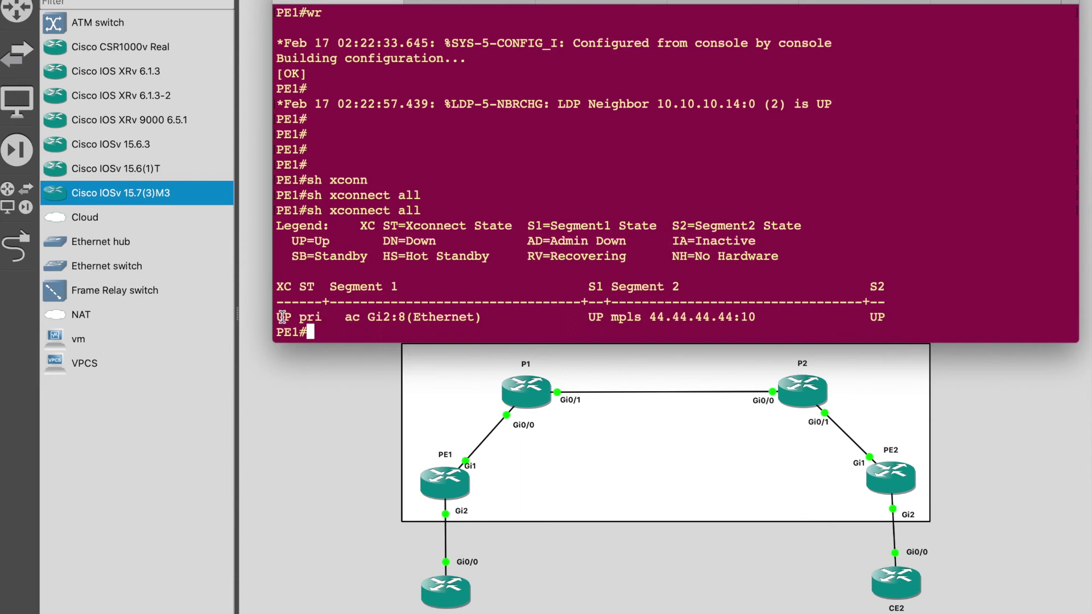
pyautogui.moveTo(312, 314); pyautogui.dragTo(886, 317)
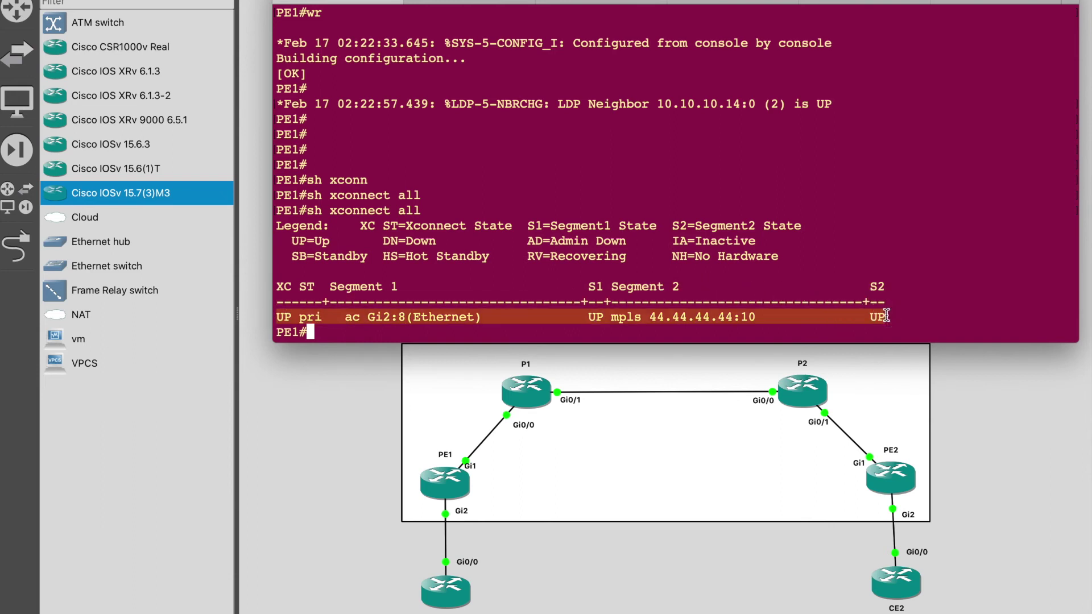
# Run 'show mpls l2transport vc 10 detail' on PE1.
pyautogui.press('Return')
pyautogui.press('Return')
pyautogui.write('sh mpl')
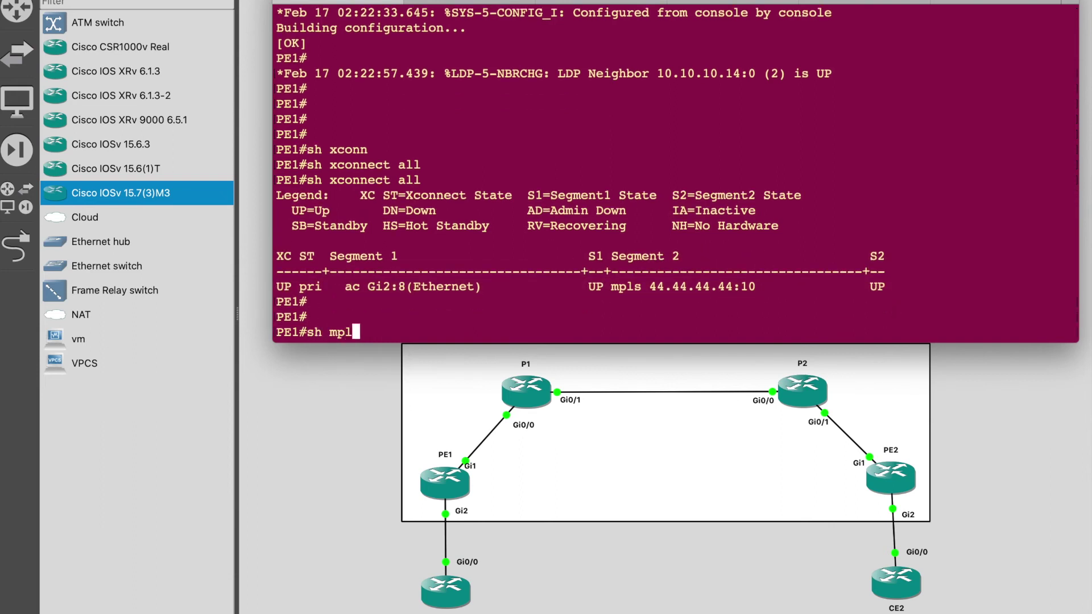
pyautogui.press('Tab')
pyautogui.write('l2tra')
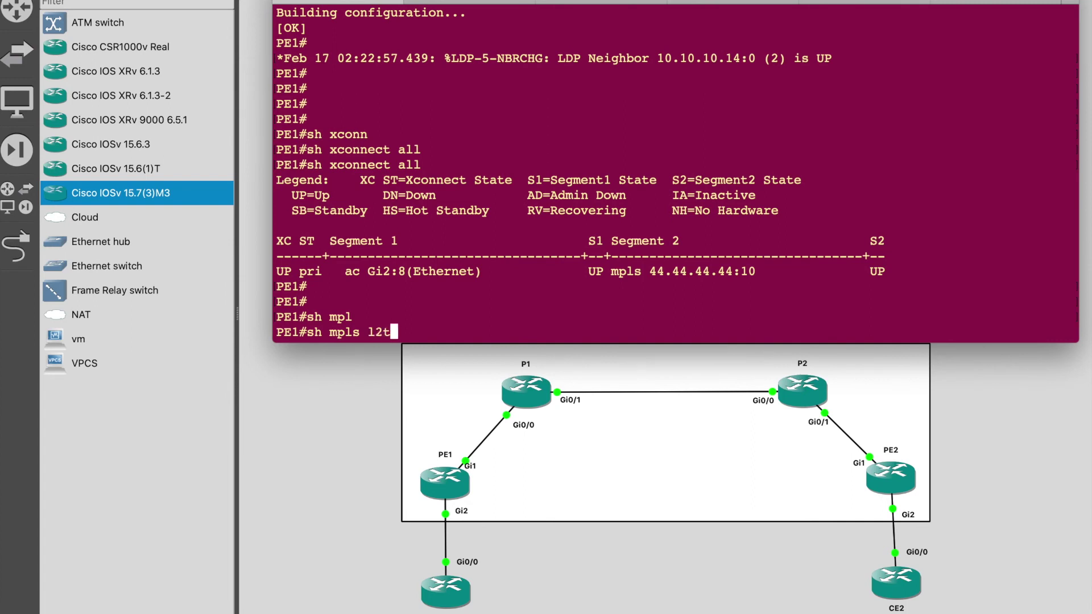
pyautogui.press('Tab')
pyautogui.write('vc ')
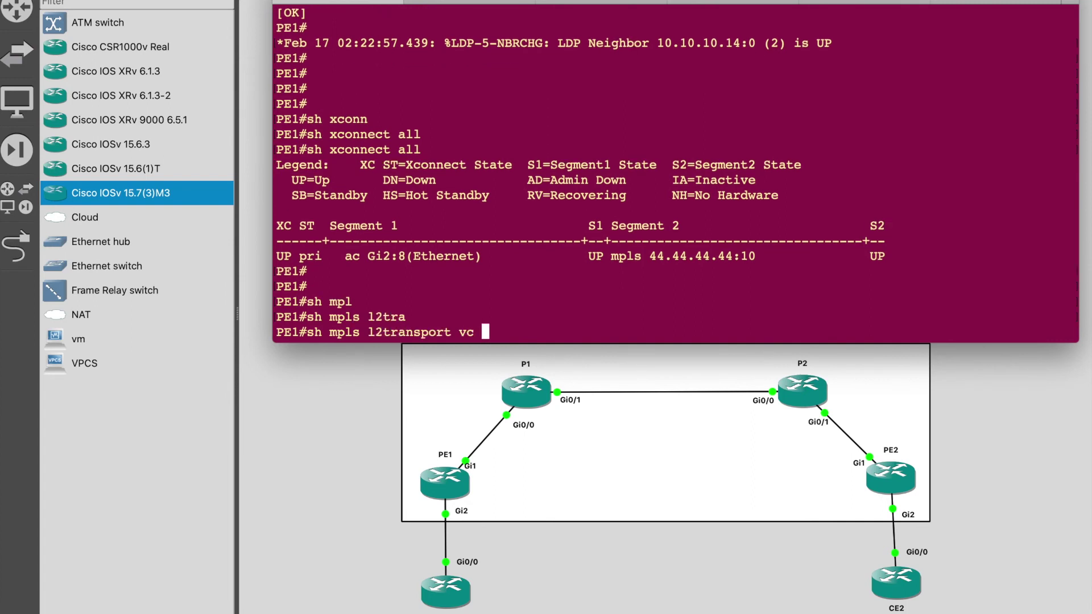
pyautogui.write('10 det')
pyautogui.press('Tab')
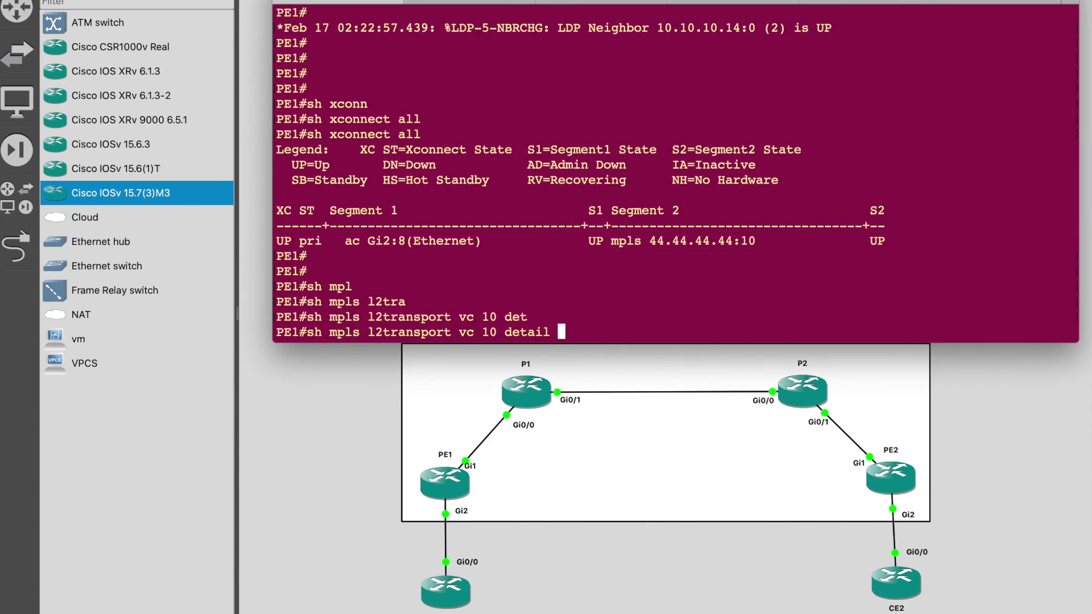
pyautogui.press('Return')
pyautogui.press('space')
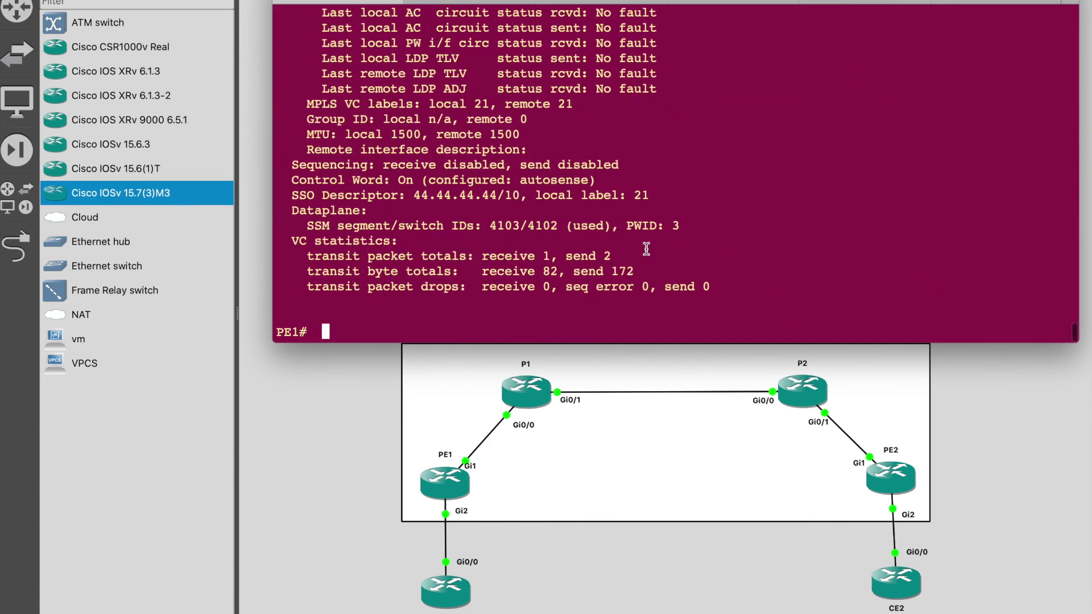
# Highlight the VC 10 status lines and imposed label stack {19 21}, then scroll to the VC statistics.
pyautogui.scroll(10, 646, 249)
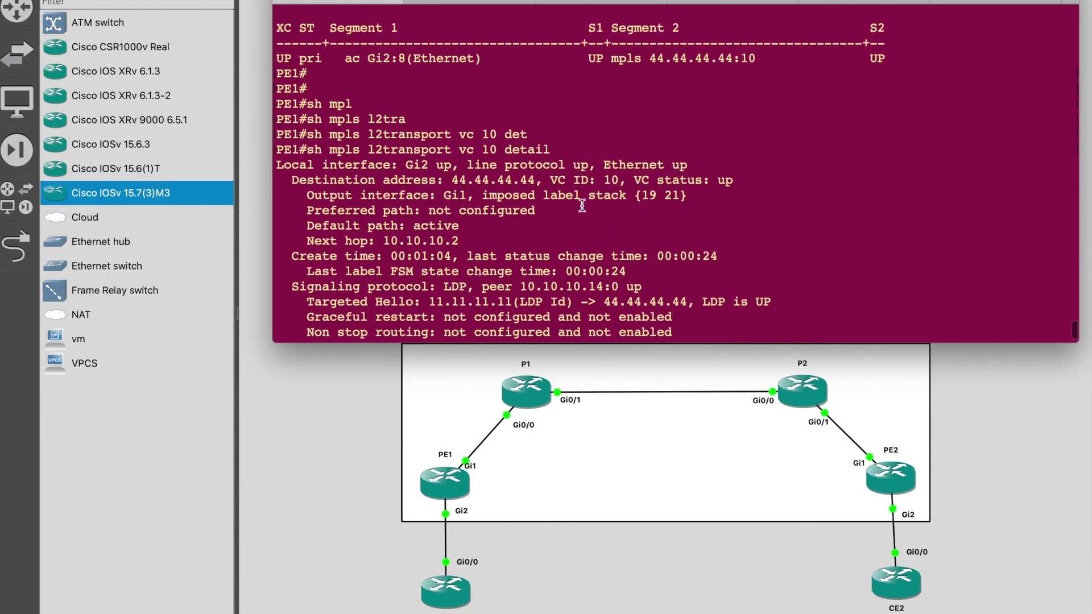
pyautogui.moveTo(409, 171); pyautogui.dragTo(606, 205)
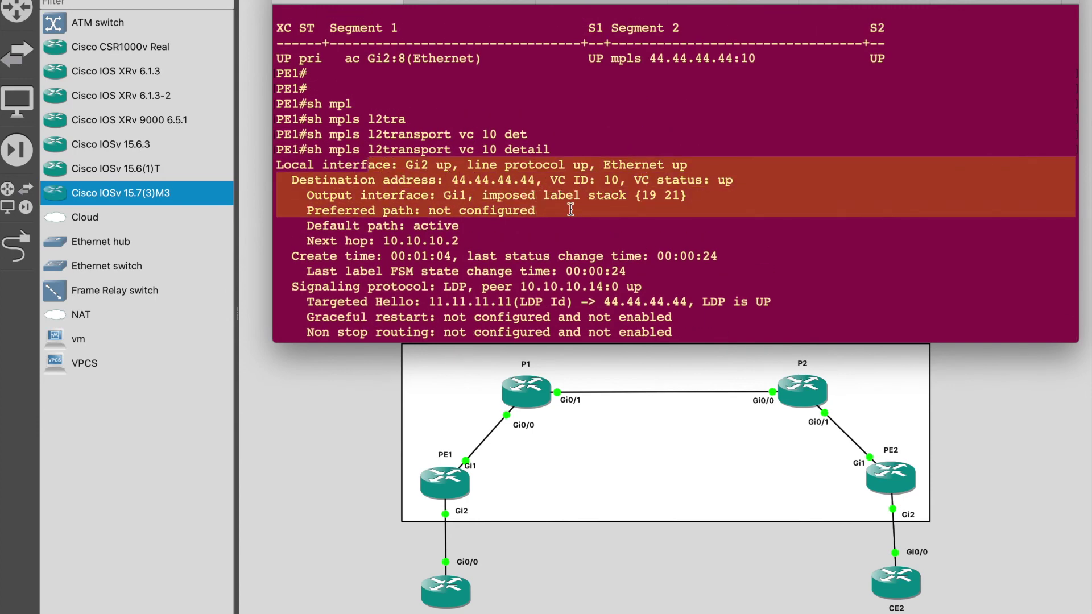
pyautogui.scroll(-5, 628, 192)
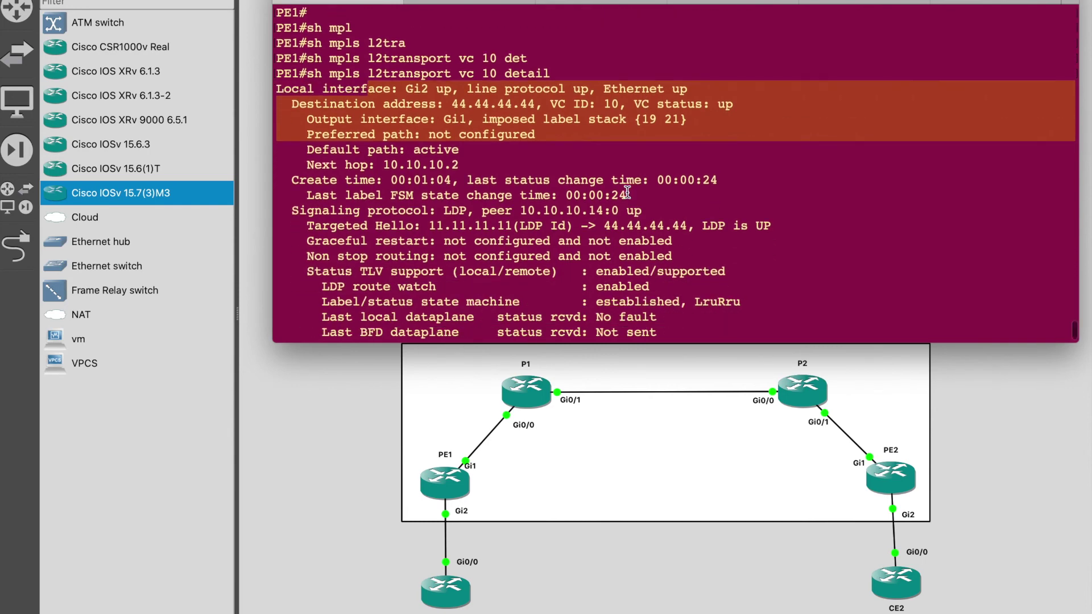
pyautogui.scroll(-5, 627, 193)
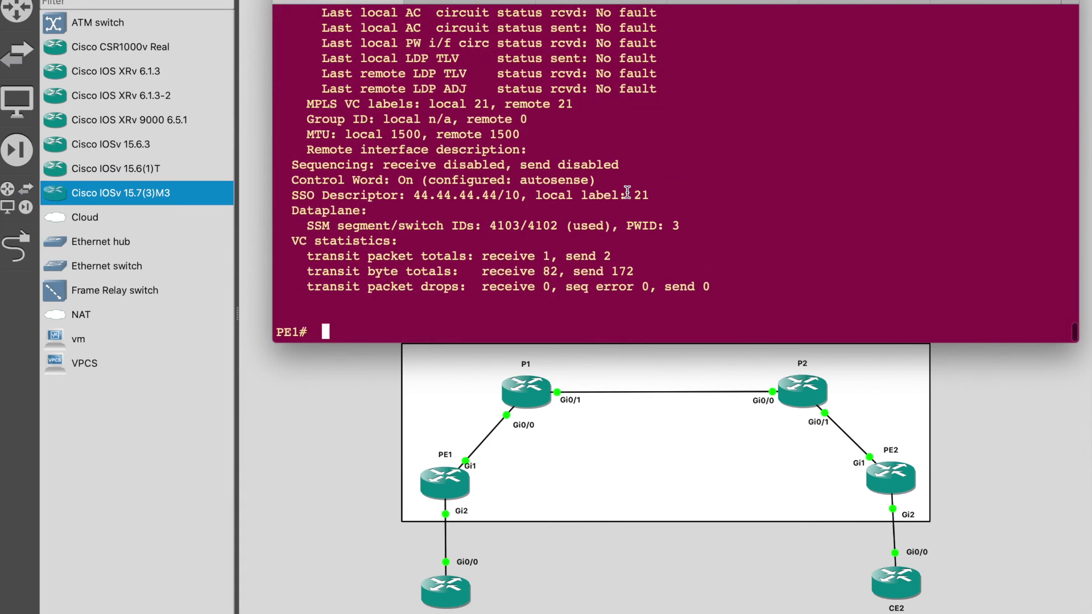
pyautogui.moveTo(719, 302); pyautogui.dragTo(285, 240)
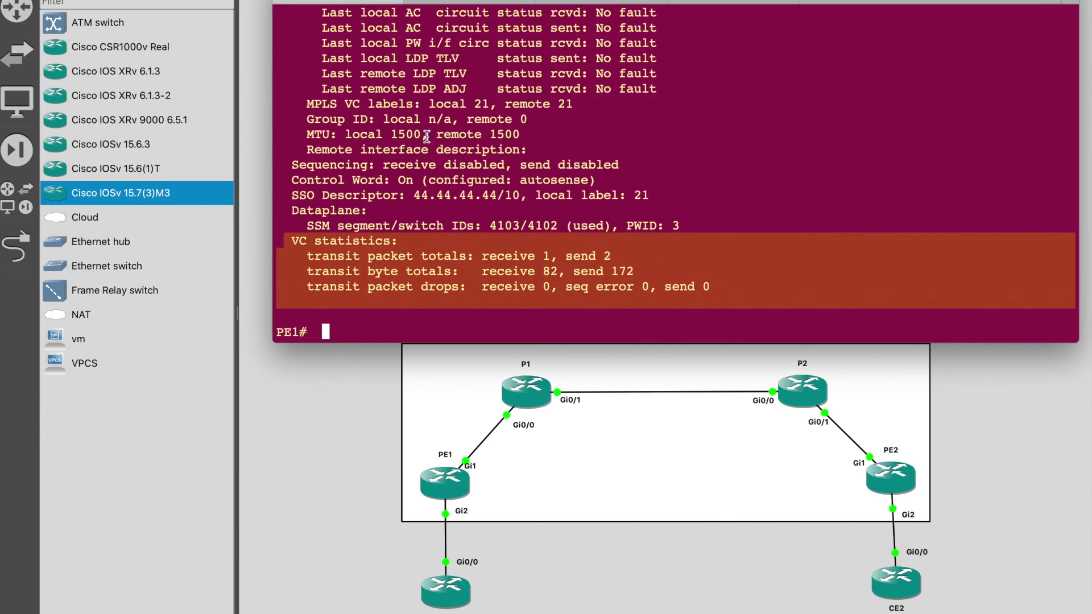
pyautogui.scroll(5, 427, 137)
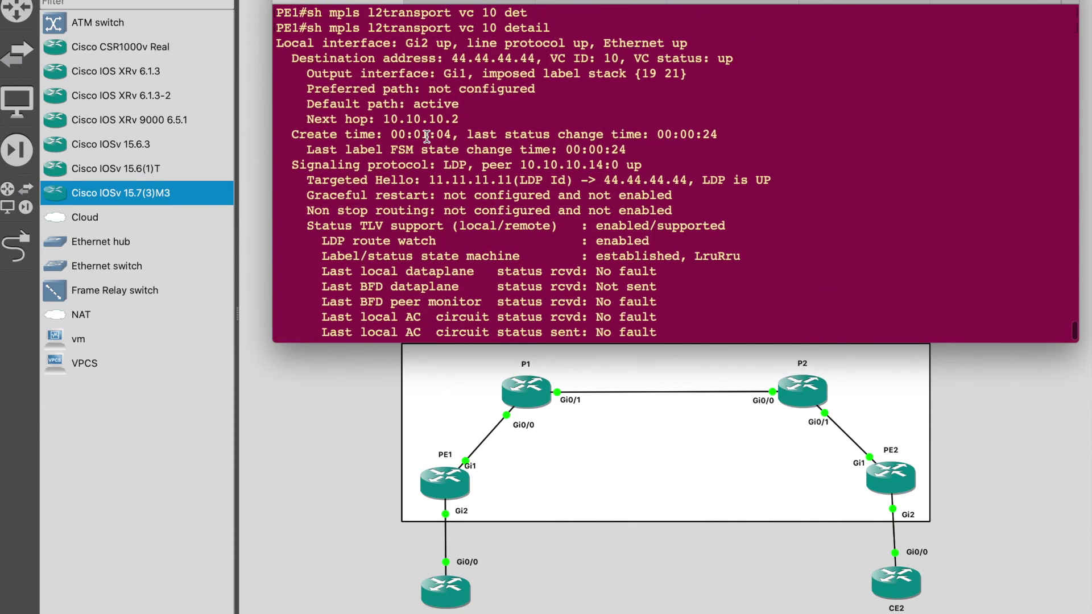
pyautogui.scroll(2, 427, 137)
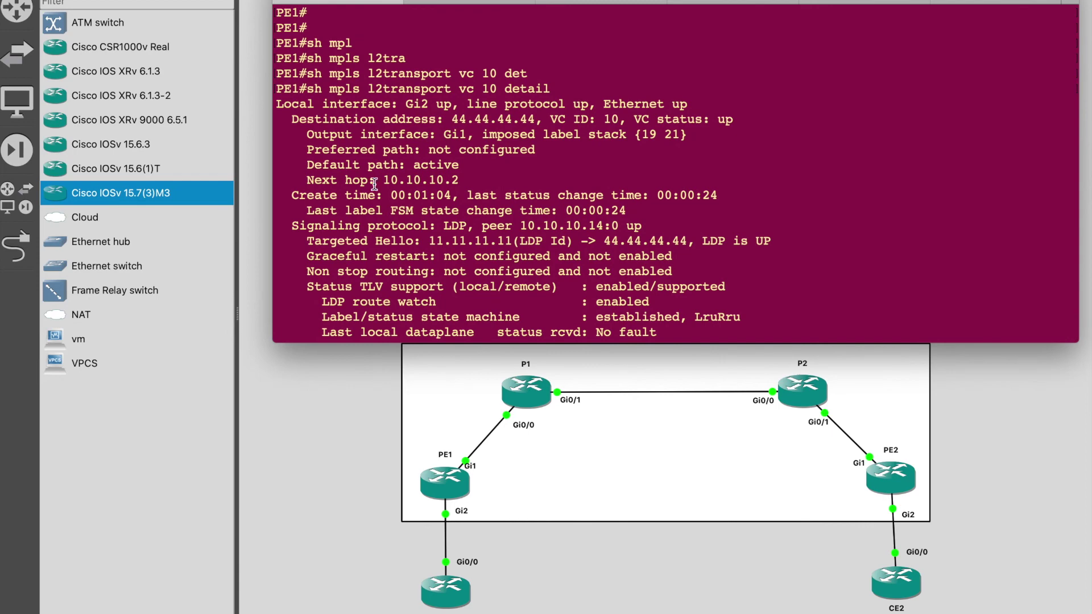
pyautogui.click(300, 118)
pyautogui.moveTo(306, 121); pyautogui.dragTo(529, 198)
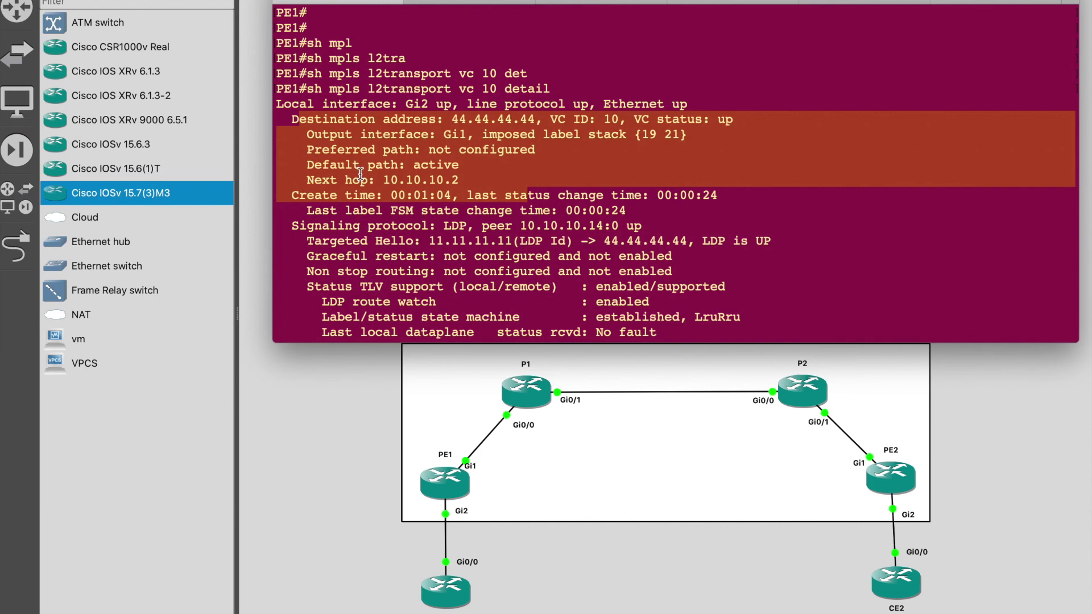
pyautogui.click(490, 174)
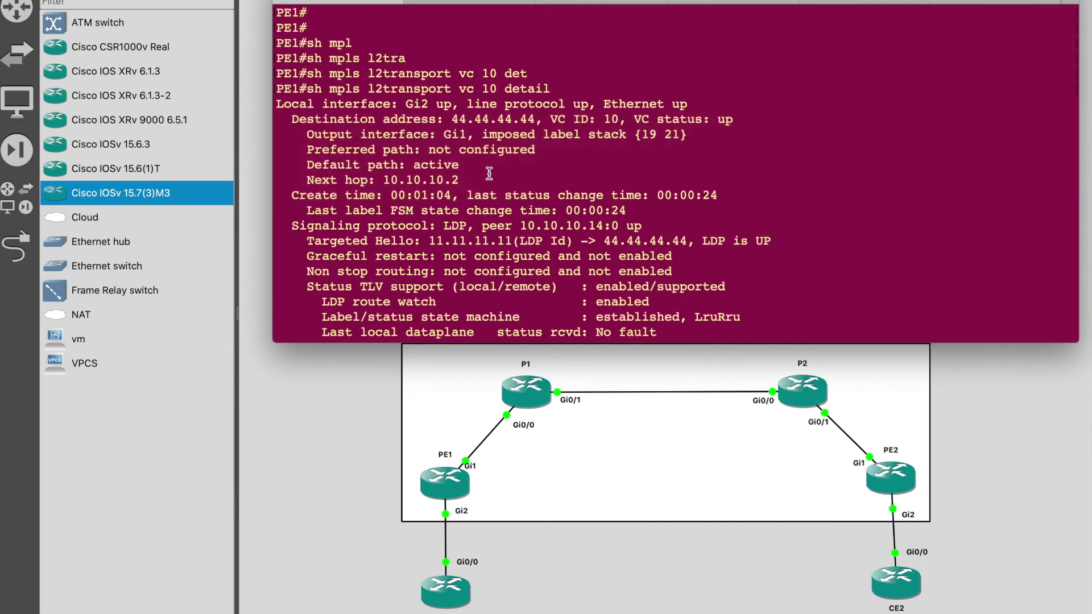
pyautogui.moveTo(482, 135); pyautogui.dragTo(687, 133)
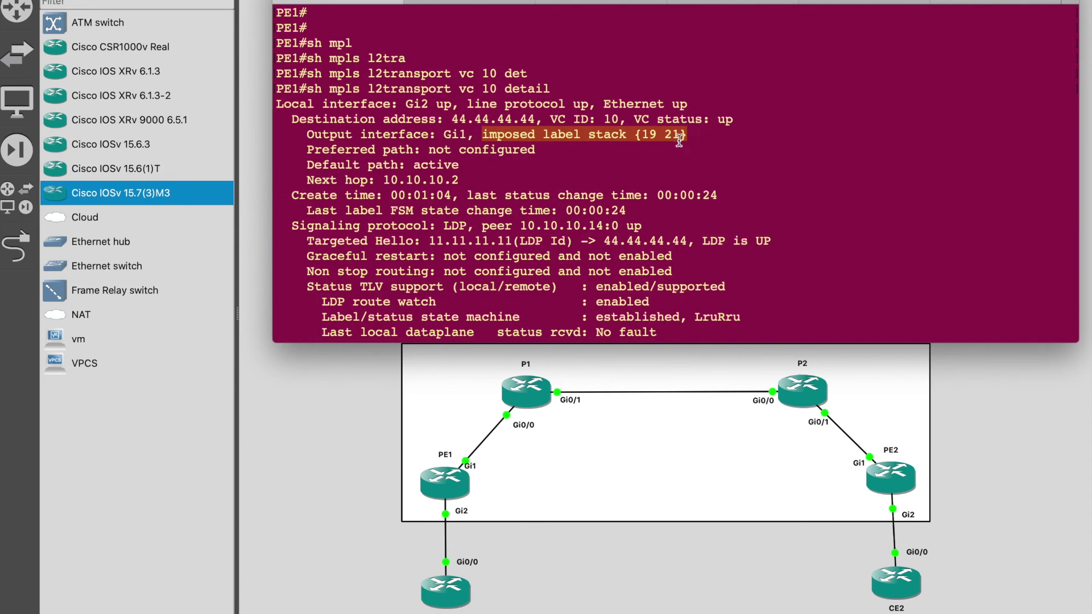
pyautogui.scroll(-1, 654, 166)
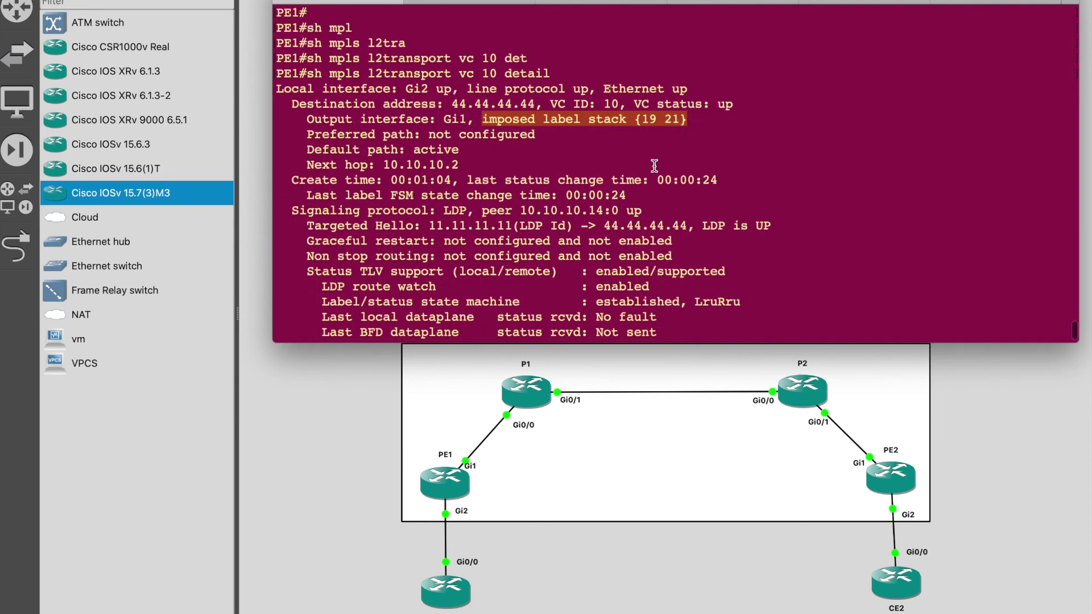
pyautogui.scroll(-10, 655, 165)
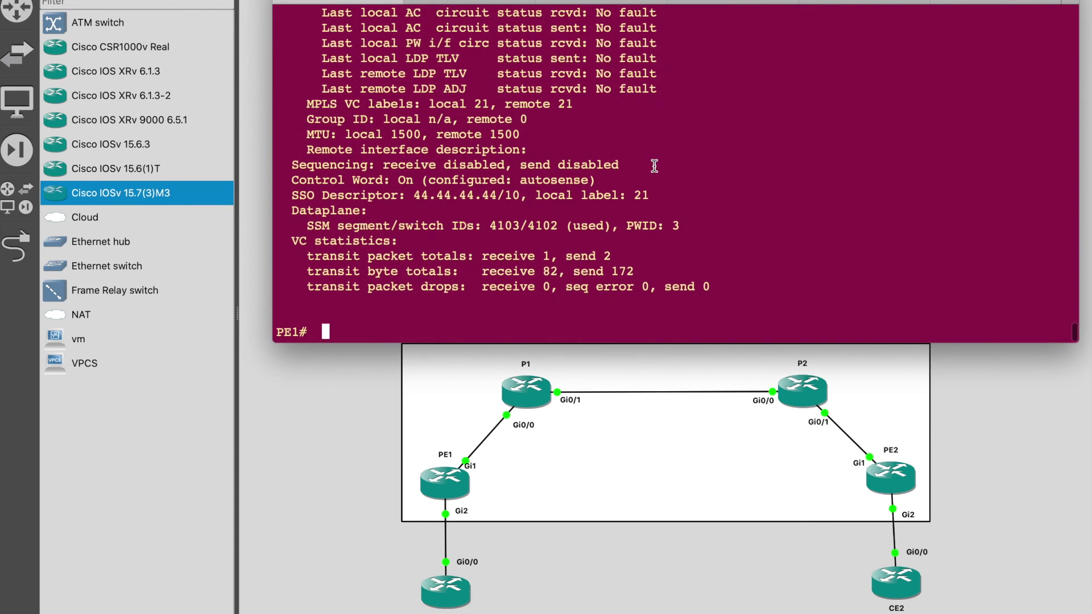
# Display PE1's MPLS forwarding table, showing label 21 mapped to l2ckt(3) out Gi2.
pyautogui.press('Return')
pyautogui.press('Return')
pyautogui.press('Return')
pyautogui.write('sh ')
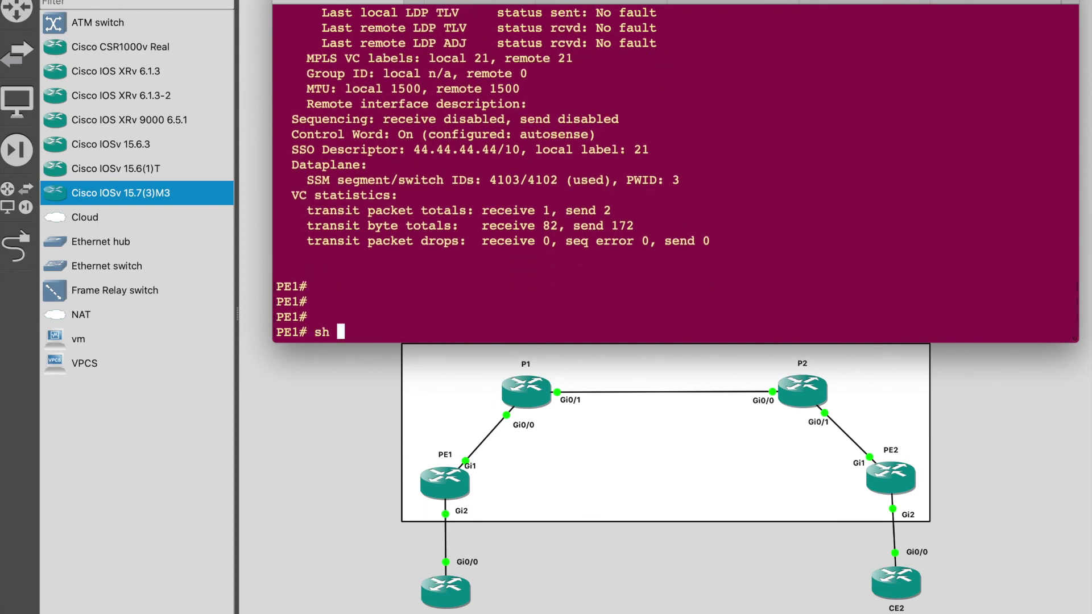
pyautogui.write('mpl fo')
pyautogui.press('Tab')
pyautogui.press('Return')
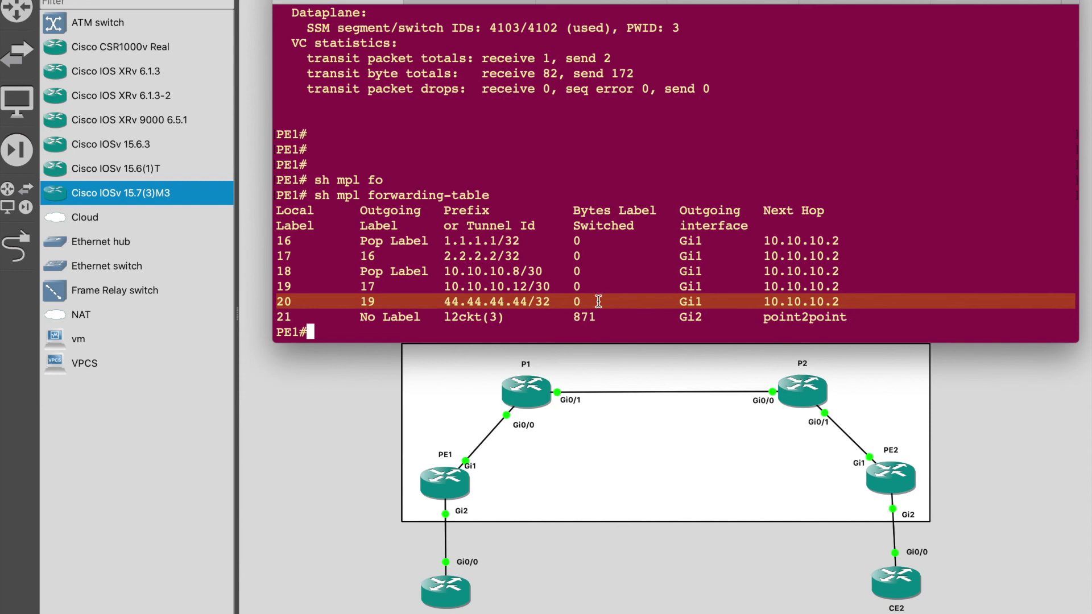
pyautogui.press('Return')
pyautogui.press('Return')
pyautogui.press('Return')
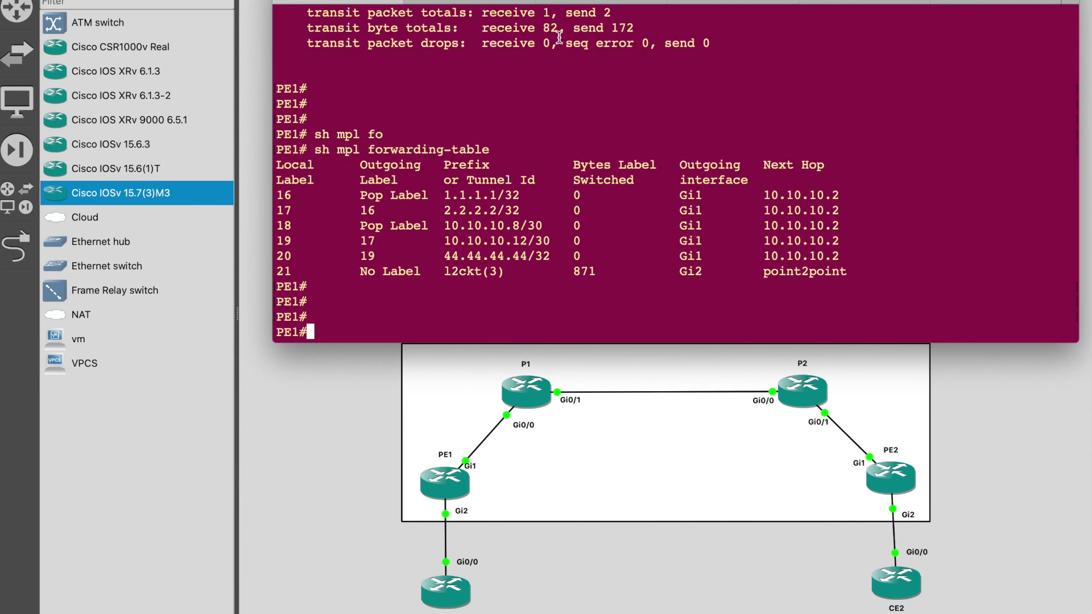
# On CE1, rerun 'ping 192.168.10.2' and get 100 percent success.
pyautogui.click(859, 8)
pyautogui.press('Return')
pyautogui.press('Return')
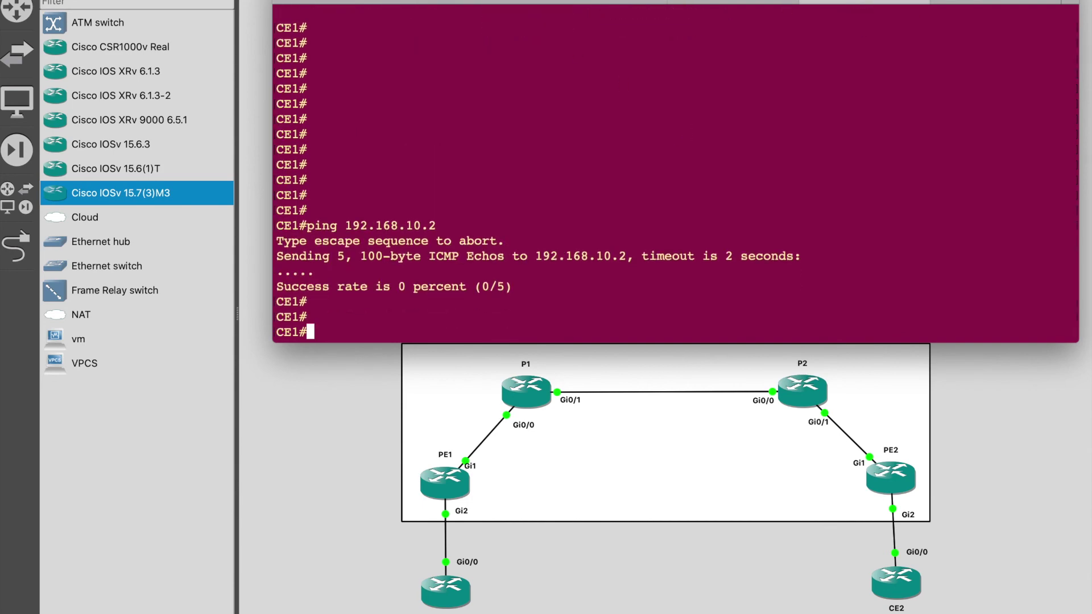
pyautogui.press('Return')
pyautogui.press('Up')
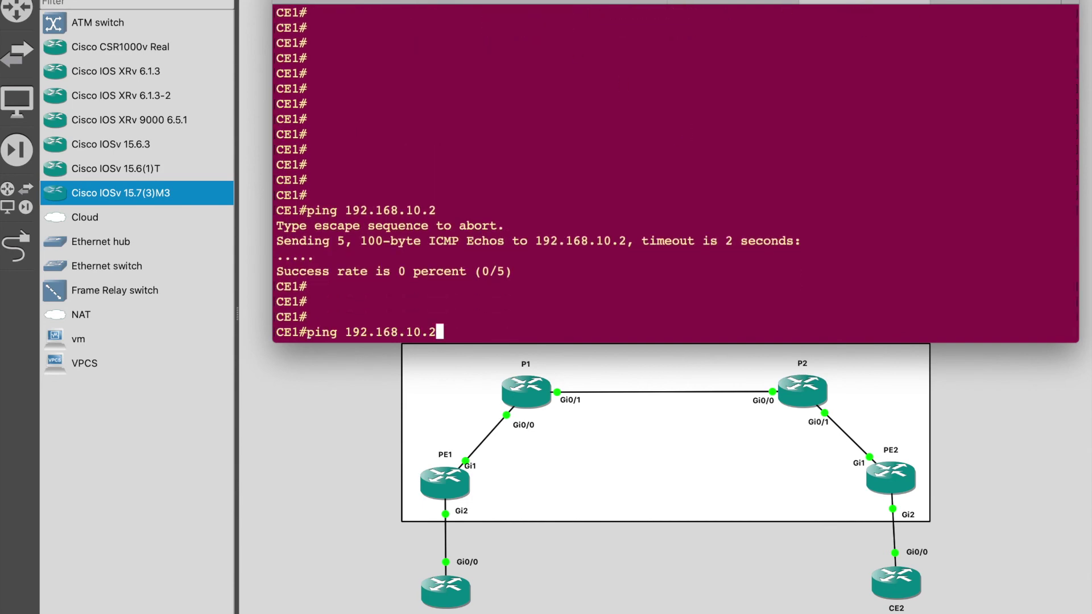
pyautogui.press('Return')
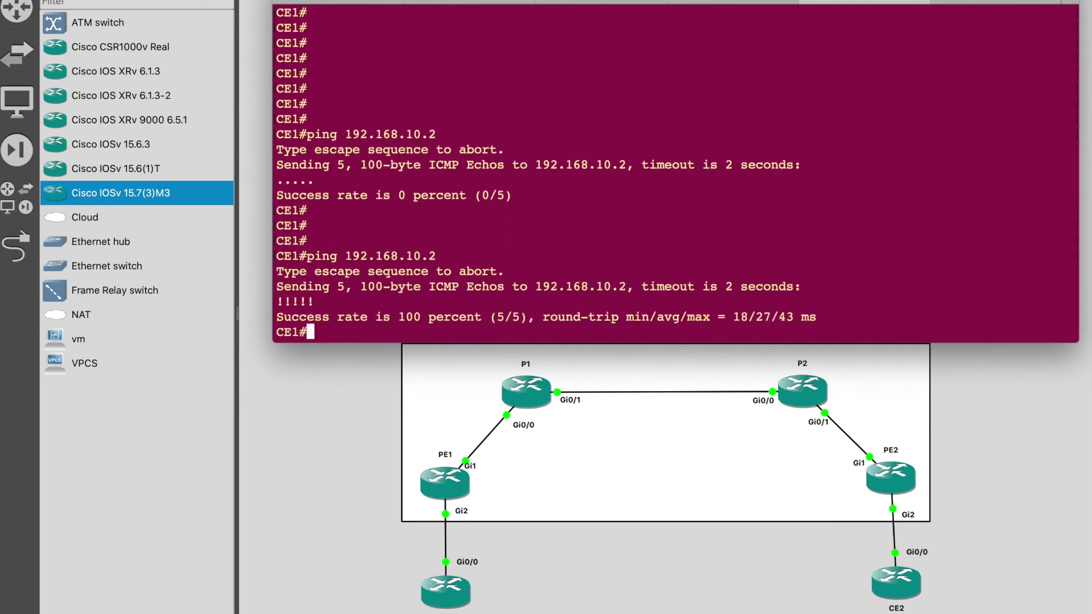
# Start a 10000-packet ping to 192.168.10.2 from CE1 with 'rep 10000'.
pyautogui.rightClick(656, 396)
pyautogui.click(527, 183)
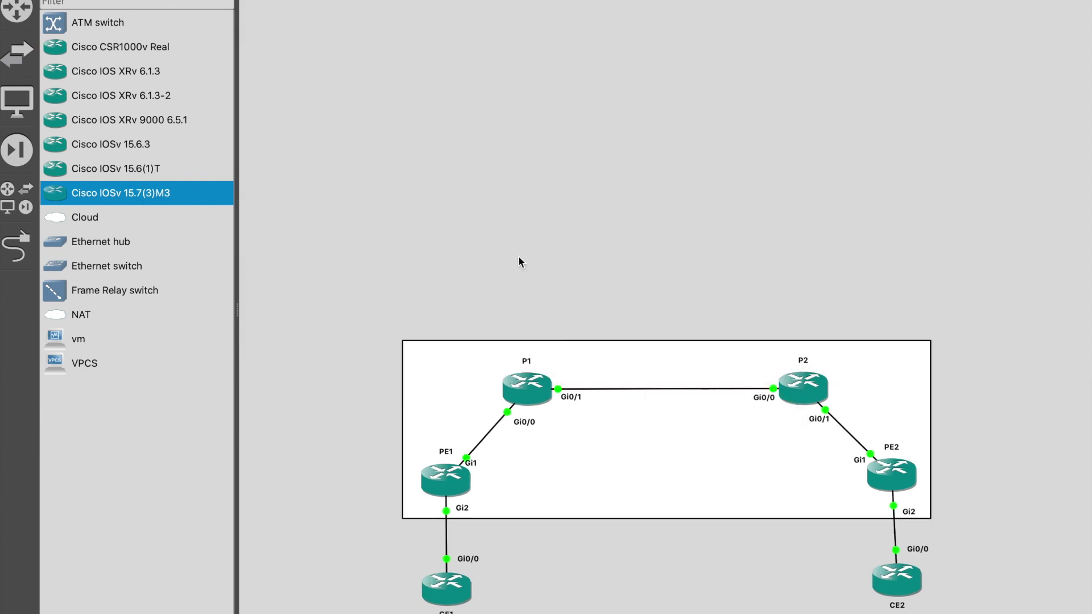
pyautogui.press('super+Tab')
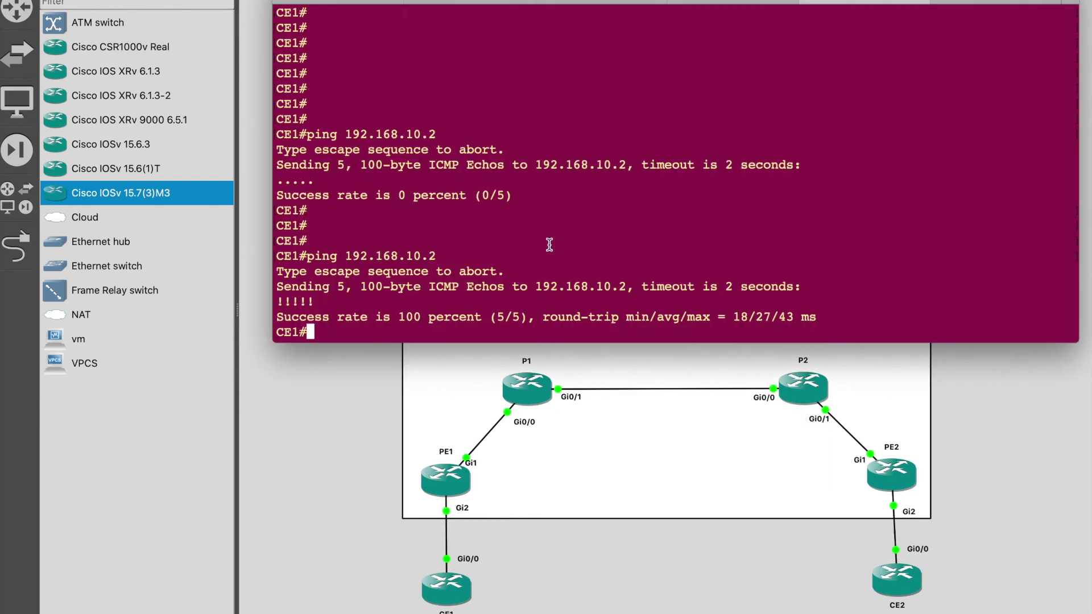
pyautogui.press('Up')
pyautogui.write('rep 1')
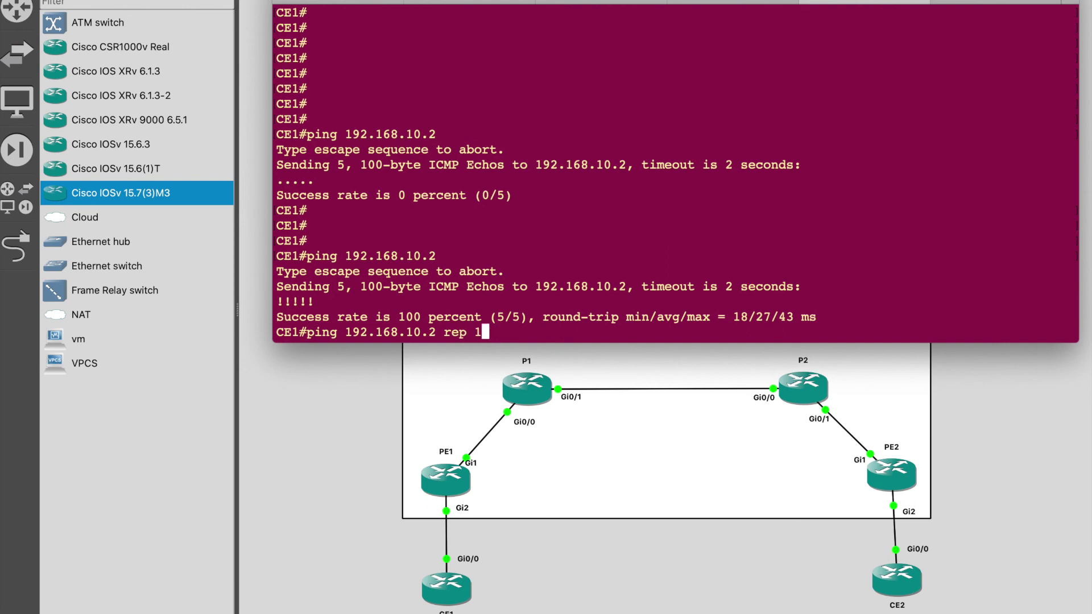
pyautogui.write('0000')
pyautogui.press('Return')
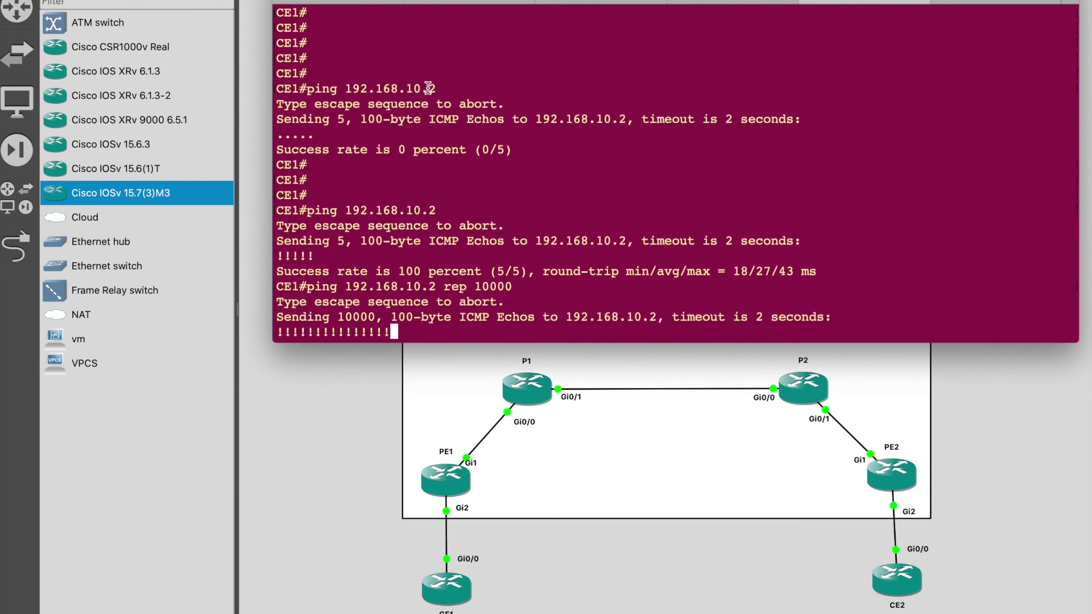
# Refresh PE1's forwarding table repeatedly, watching l2ckt(3) switched bytes grow to 39332.
pyautogui.click(353, 6)
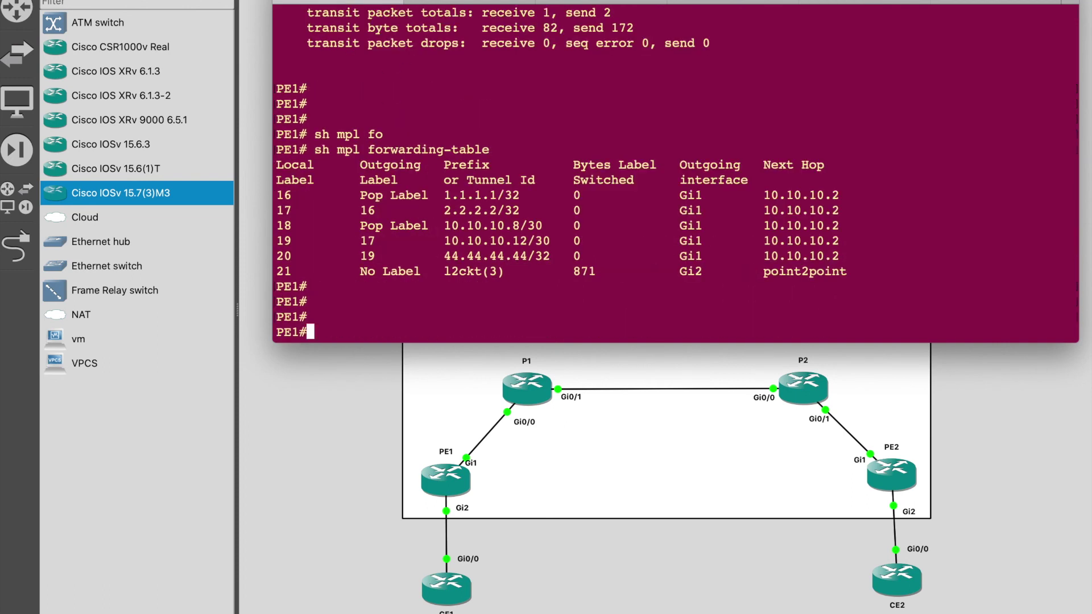
pyautogui.press('Up')
pyautogui.press('Return')
pyautogui.press('Up')
pyautogui.press('Return')
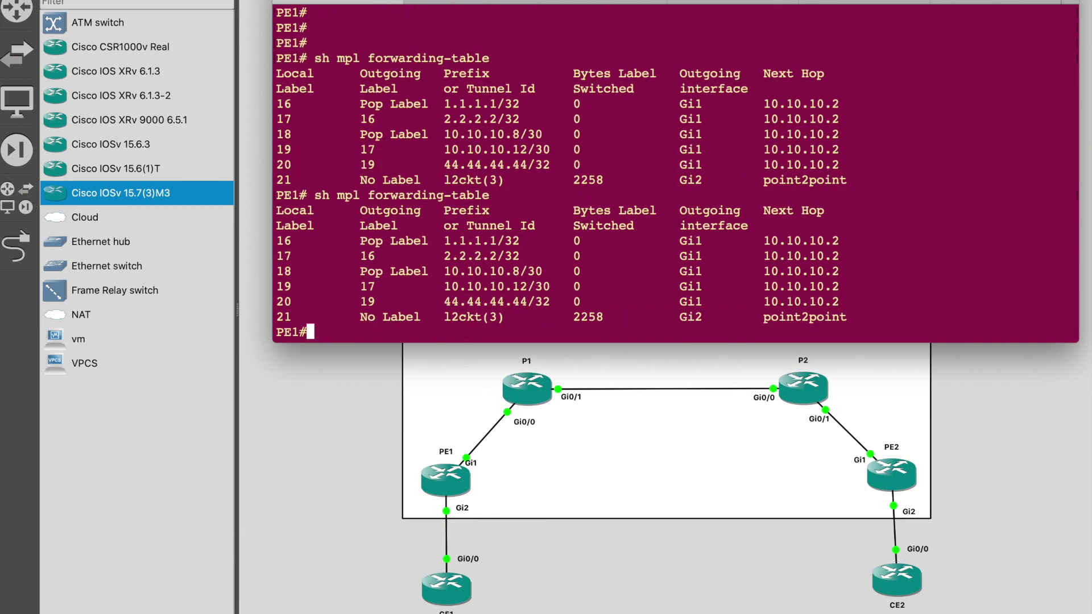
pyautogui.tripleClick(594, 317)
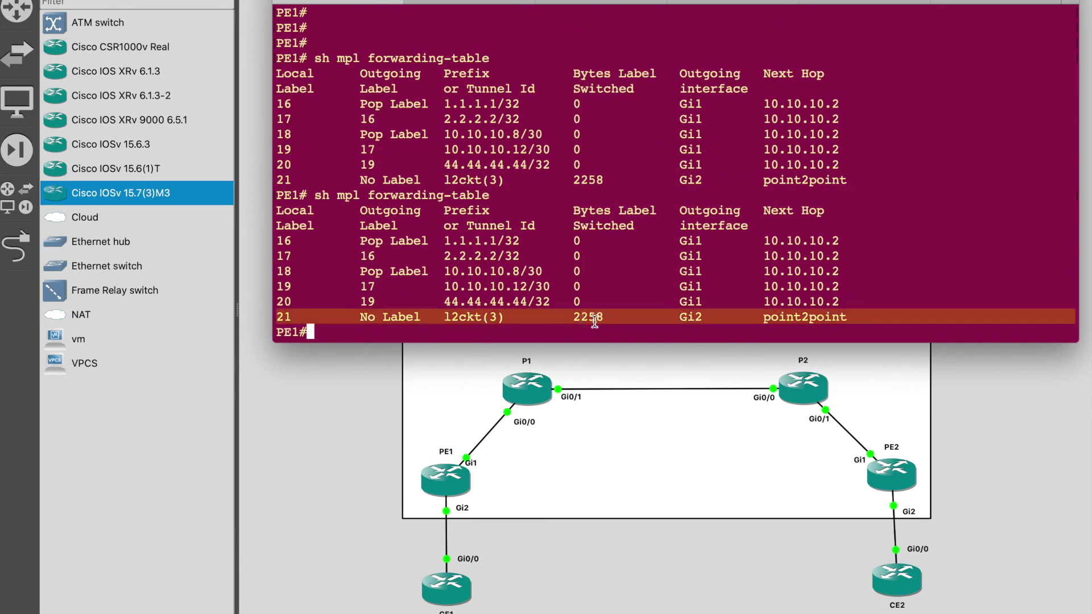
pyautogui.press('Up')
pyautogui.press('Return')
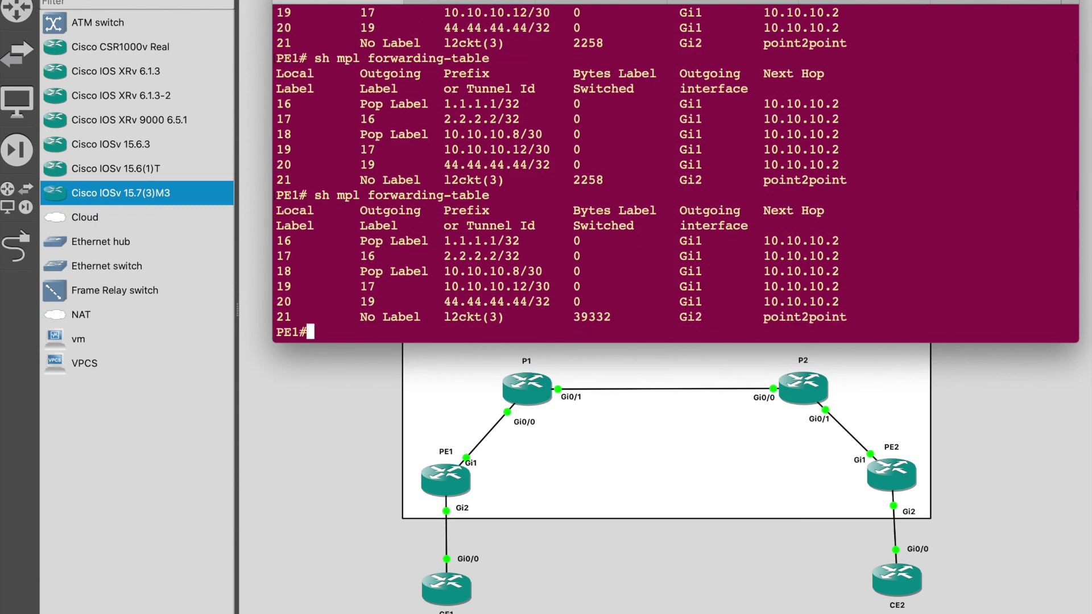
pyautogui.tripleClick(594, 319)
pyautogui.click(674, 257)
pyautogui.rightClick(657, 388)
# Start a packet capture on the P1–P2 link as P1_Gi01_to_P2_Gi00, launching Wireshark.
pyautogui.click(709, 398)
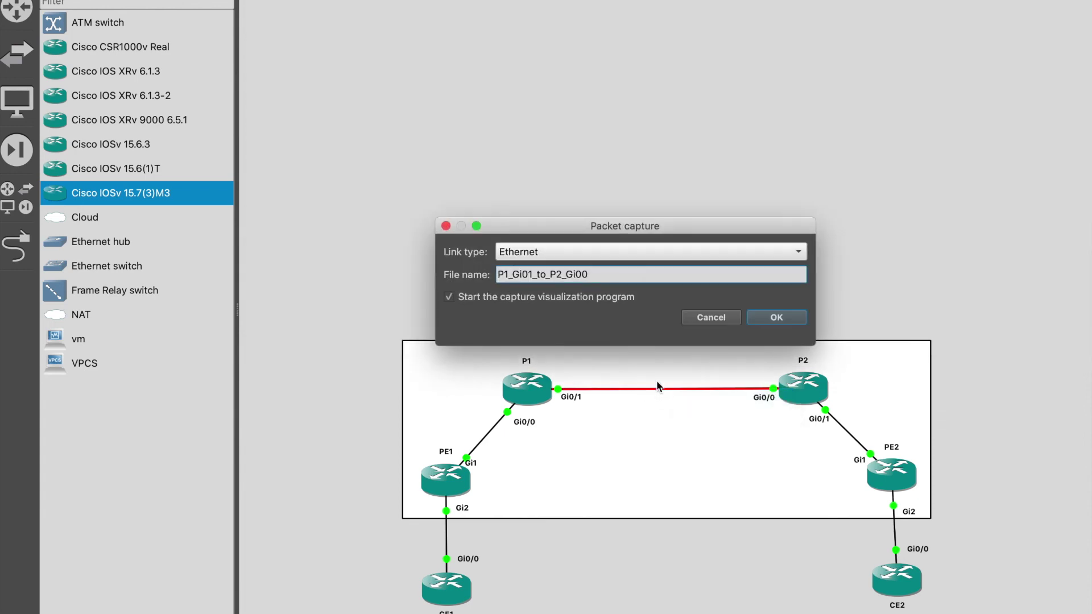
pyautogui.click(775, 318)
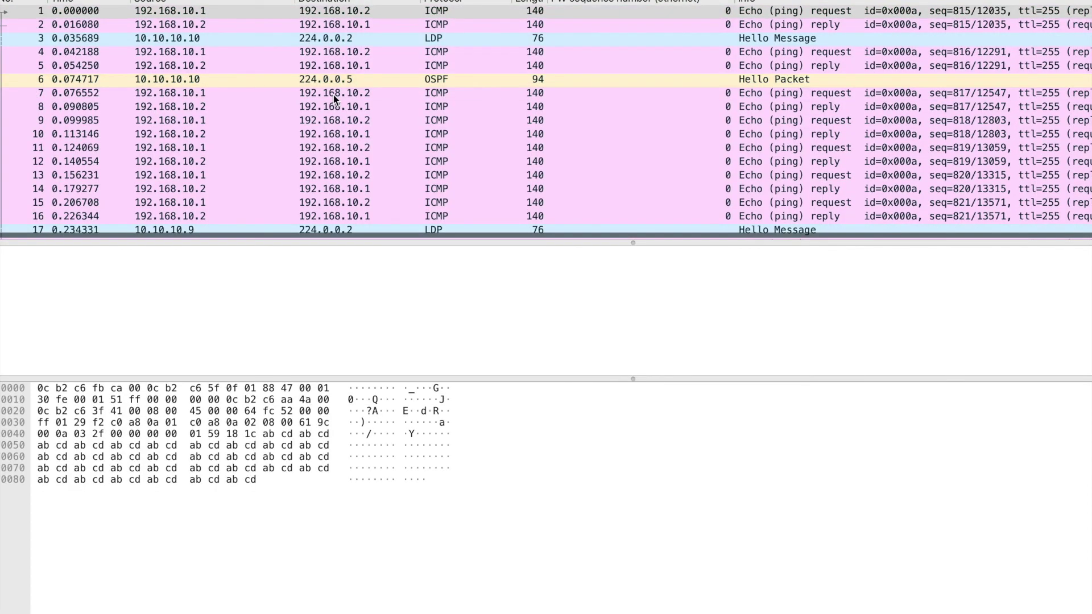
# Select captured ping reply 602 in Wireshark and enlarge its details and bytes panes.
pyautogui.click(334, 100)
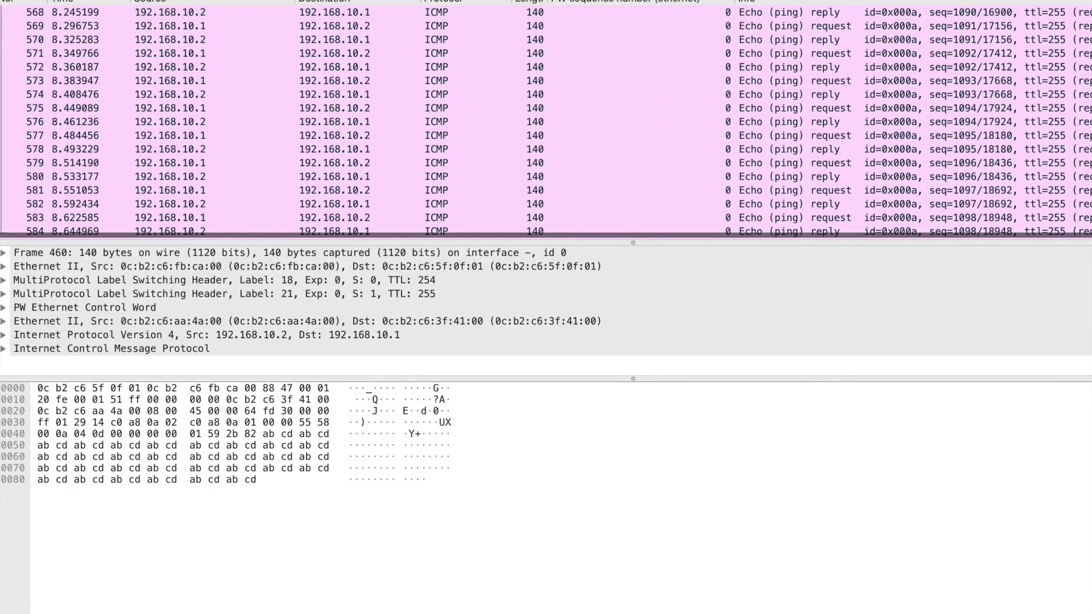
pyautogui.click(346, 149)
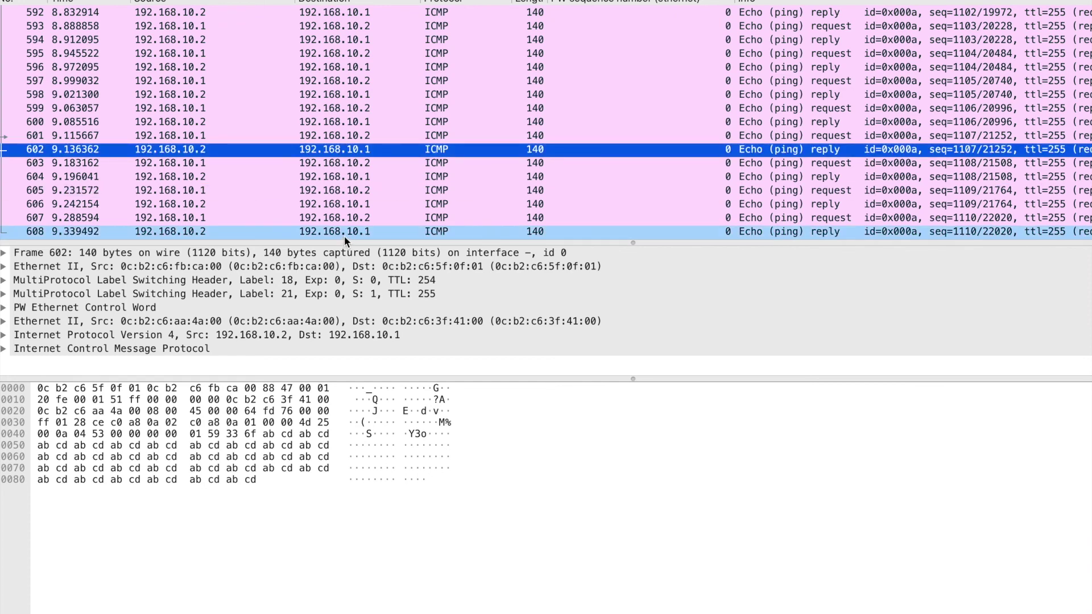
pyautogui.moveTo(347, 243); pyautogui.dragTo(355, 122)
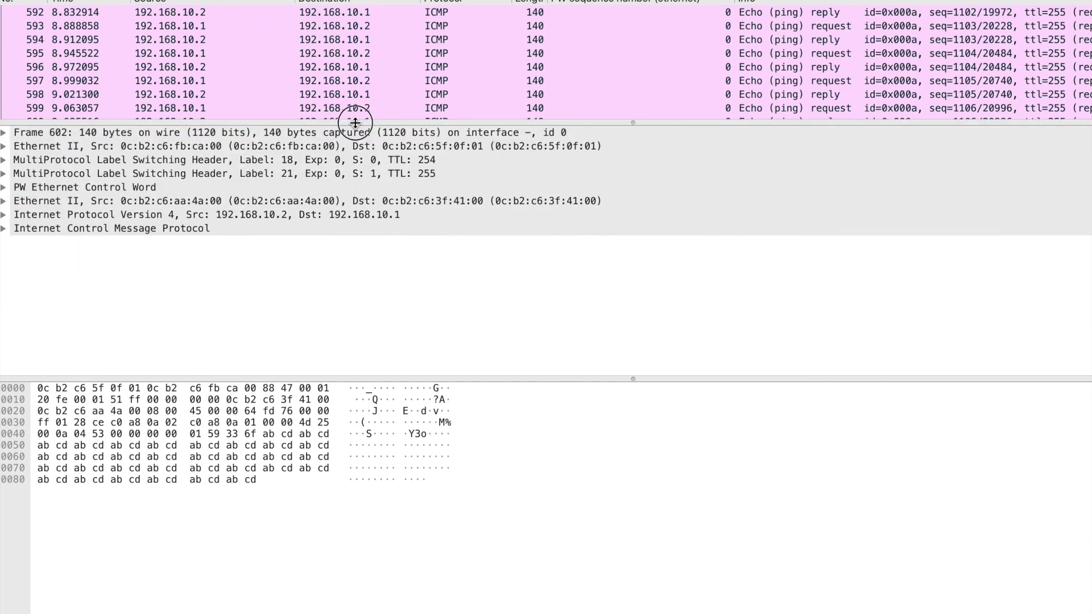
# Inspect the MPLS labels 21 and 18, inner Ethernet, IPv4 and ICMP headers of packet 602.
pyautogui.click(11, 173)
pyautogui.click(29, 161)
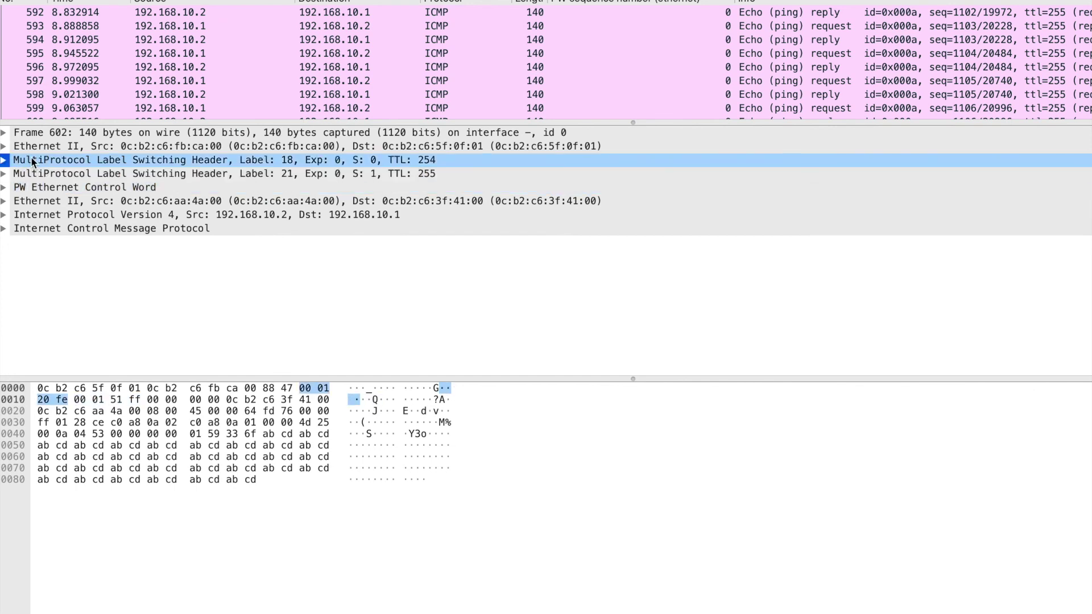
pyautogui.click(50, 201)
pyautogui.click(53, 229)
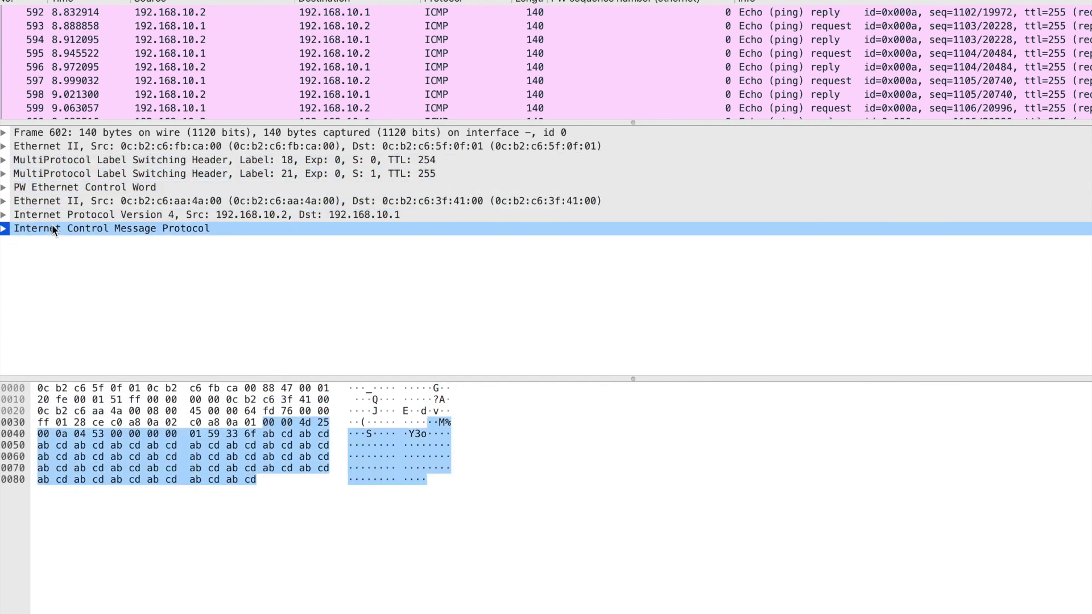
pyautogui.click(118, 216)
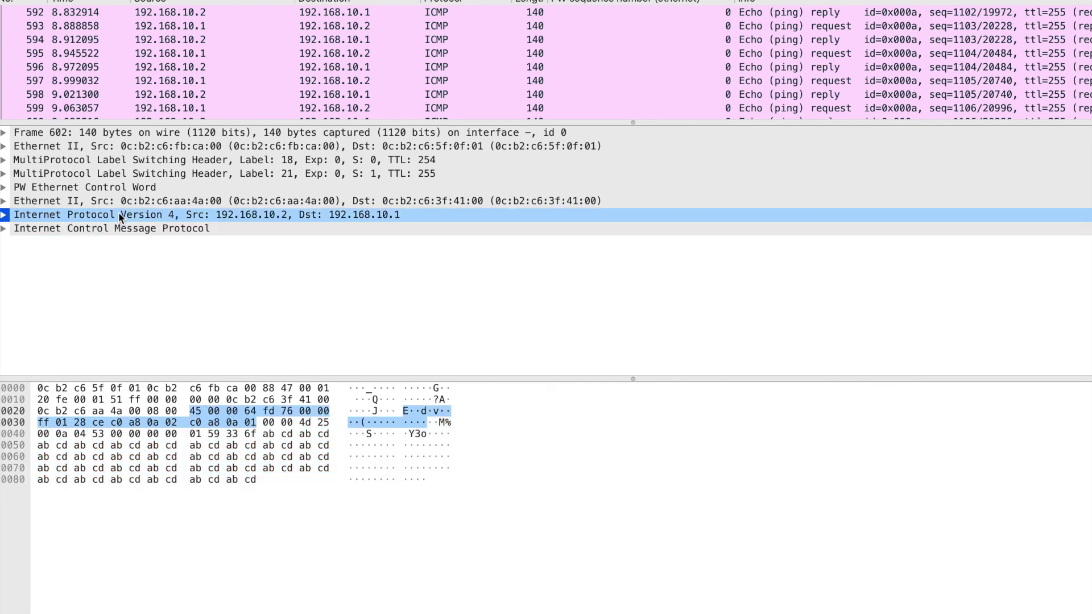
pyautogui.click(212, 203)
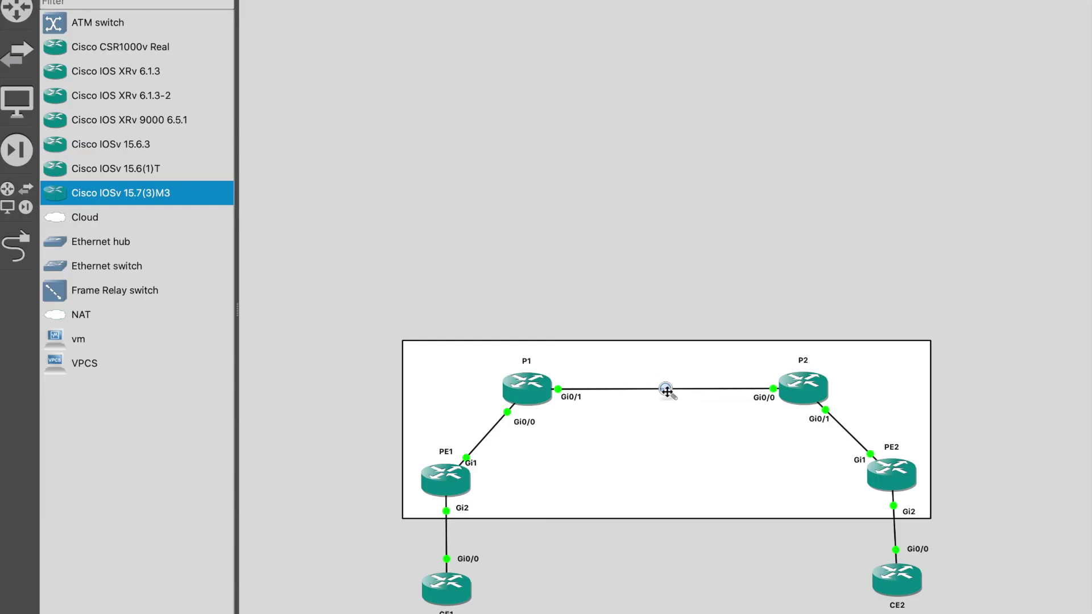
# Stop the packet capture running on the P1–P2 link.
pyautogui.rightClick(666, 392)
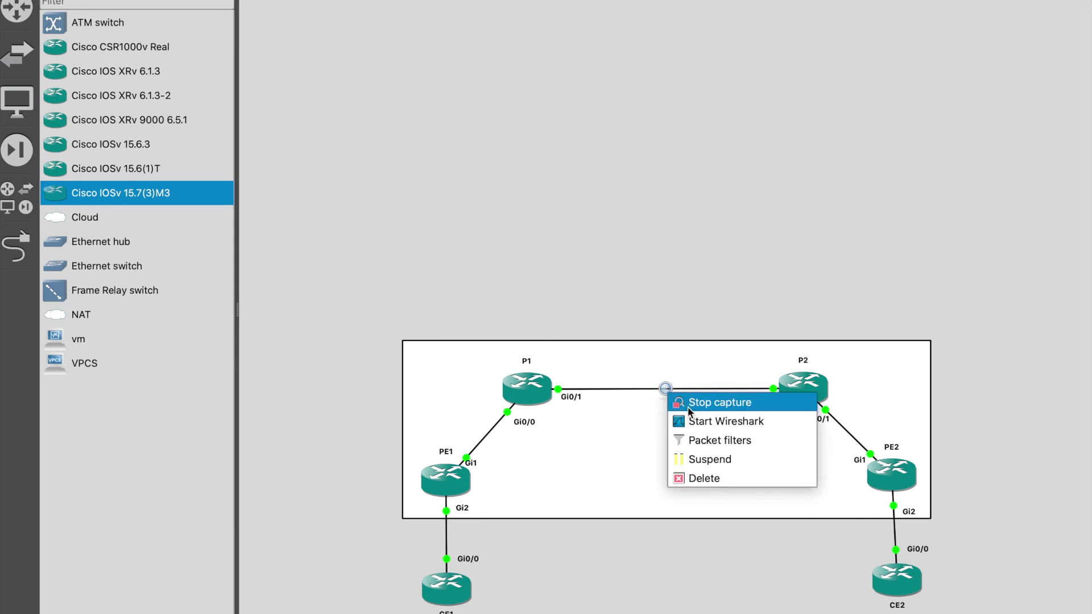
pyautogui.click(690, 404)
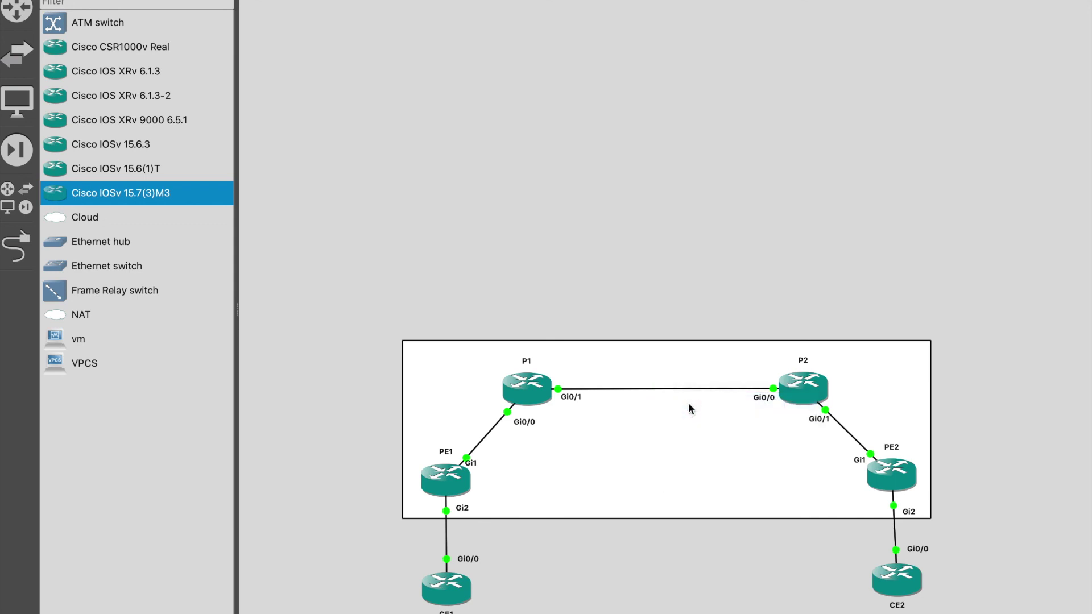